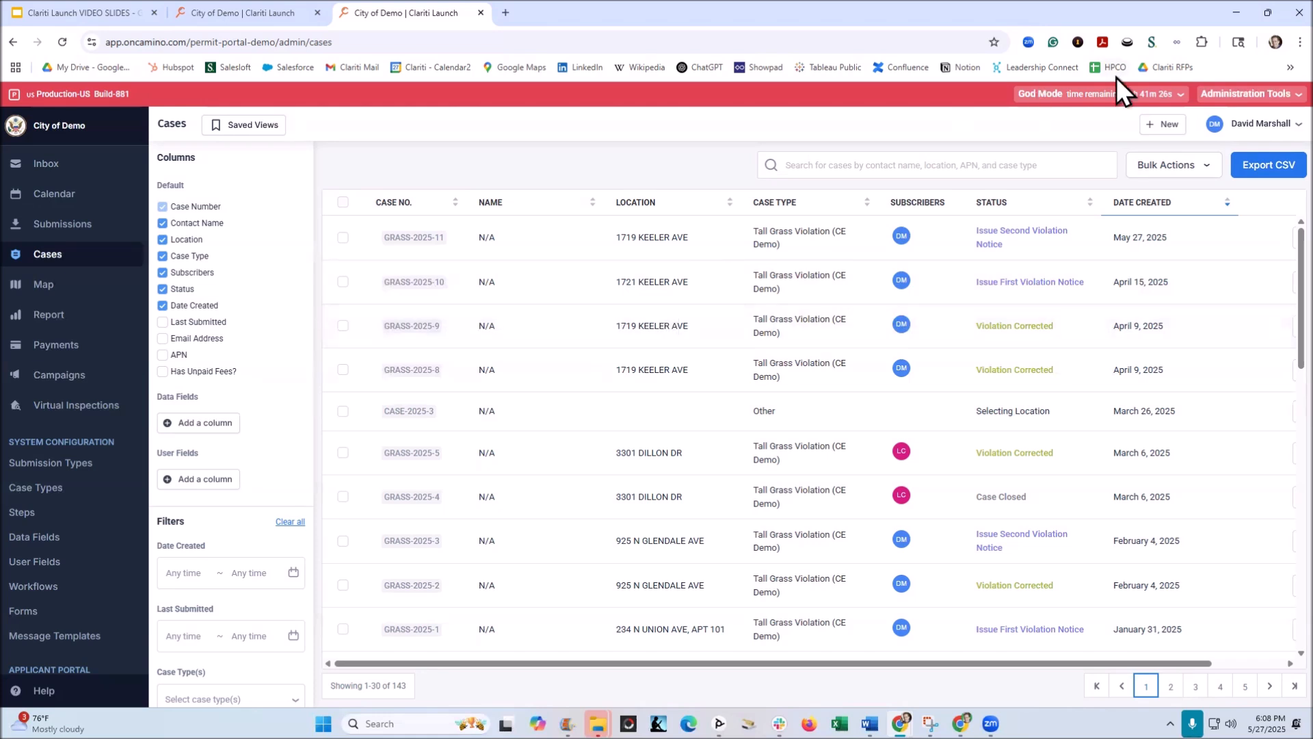
pyautogui.click(1155, 129)
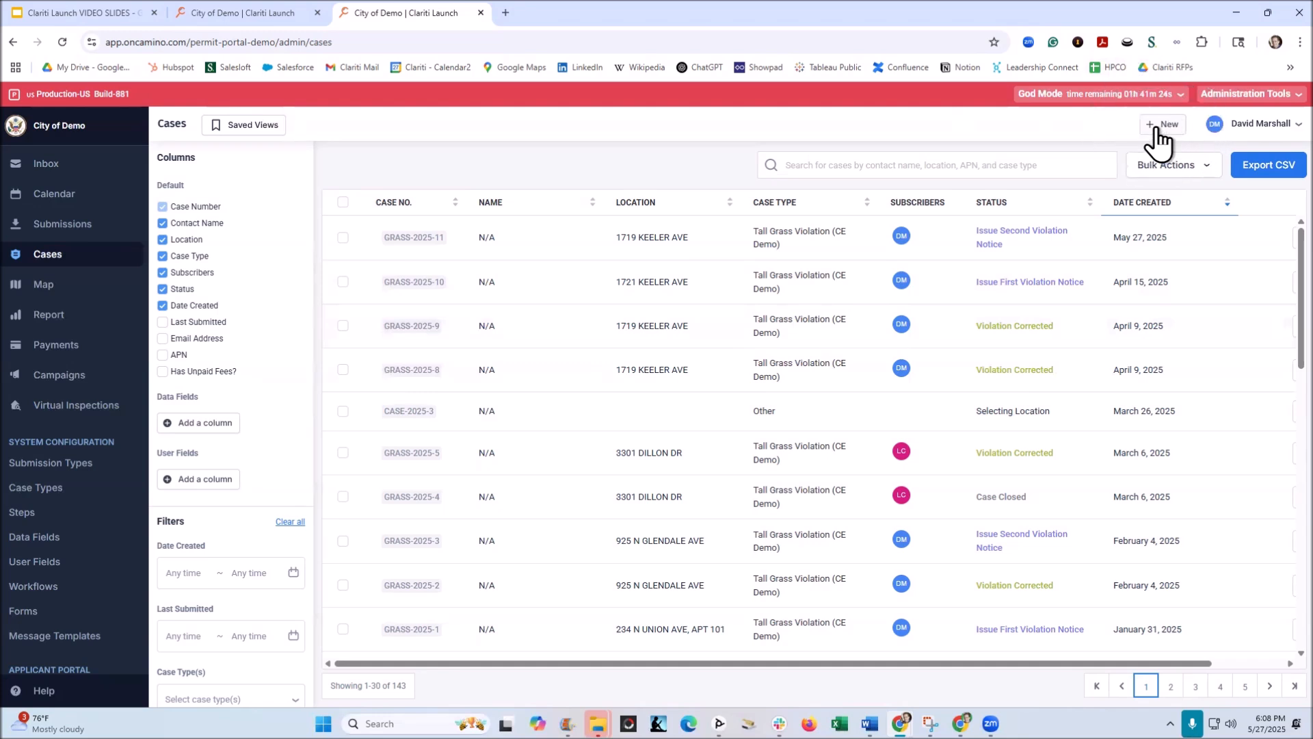
pyautogui.click(56, 233)
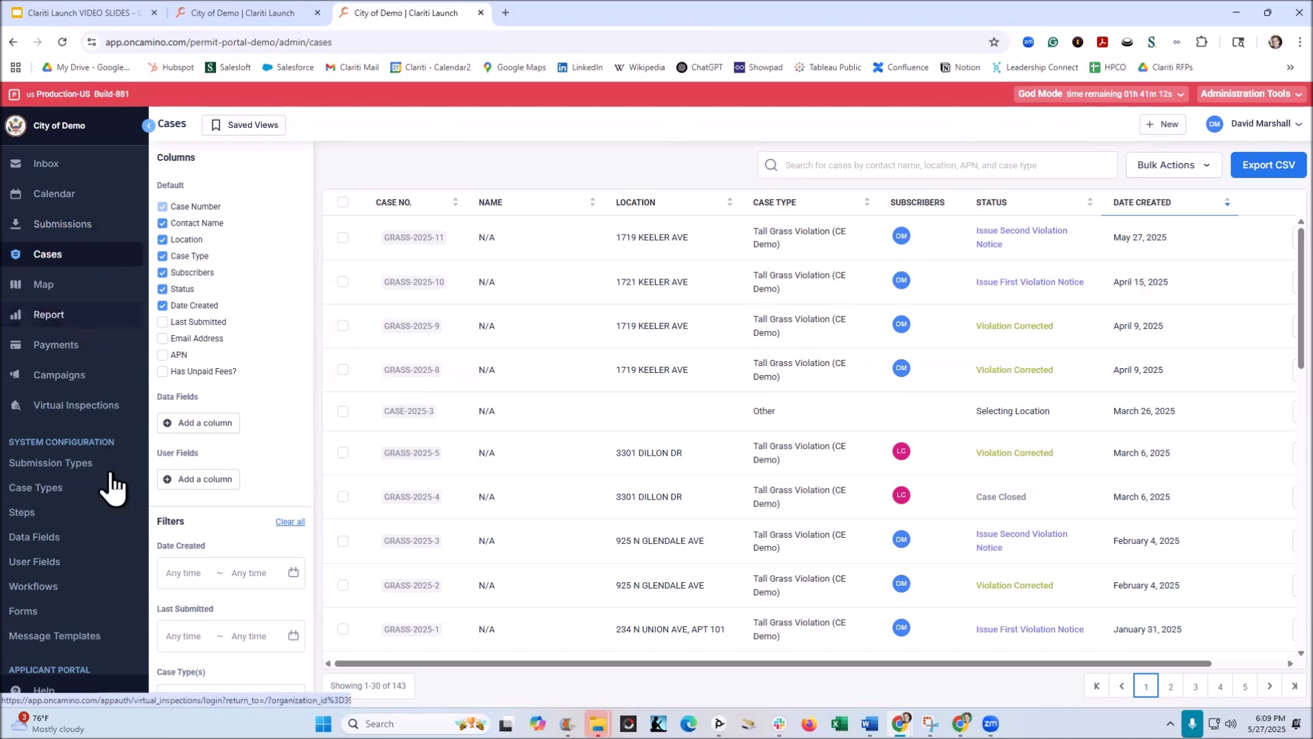
# Step: Open the Code Enforcement violation types in the system settings
pyautogui.scroll(-2, 99, 447)
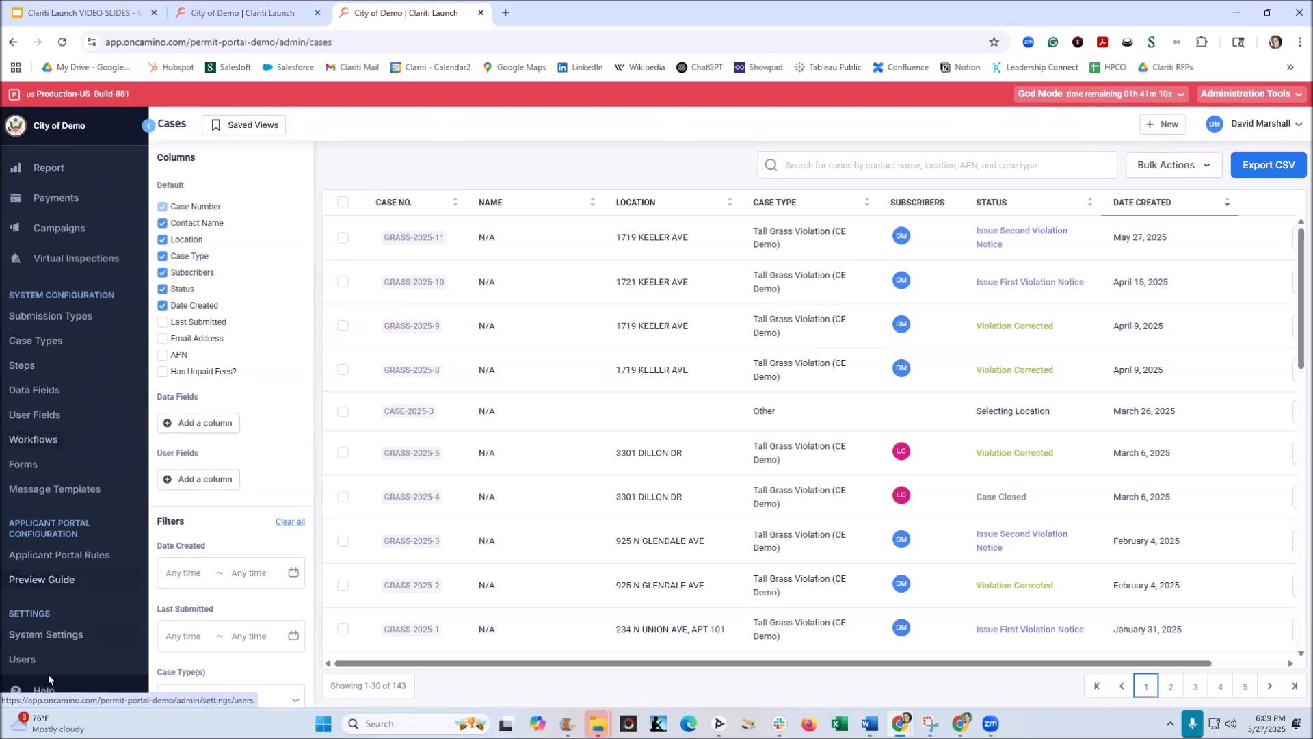
pyautogui.click(49, 638)
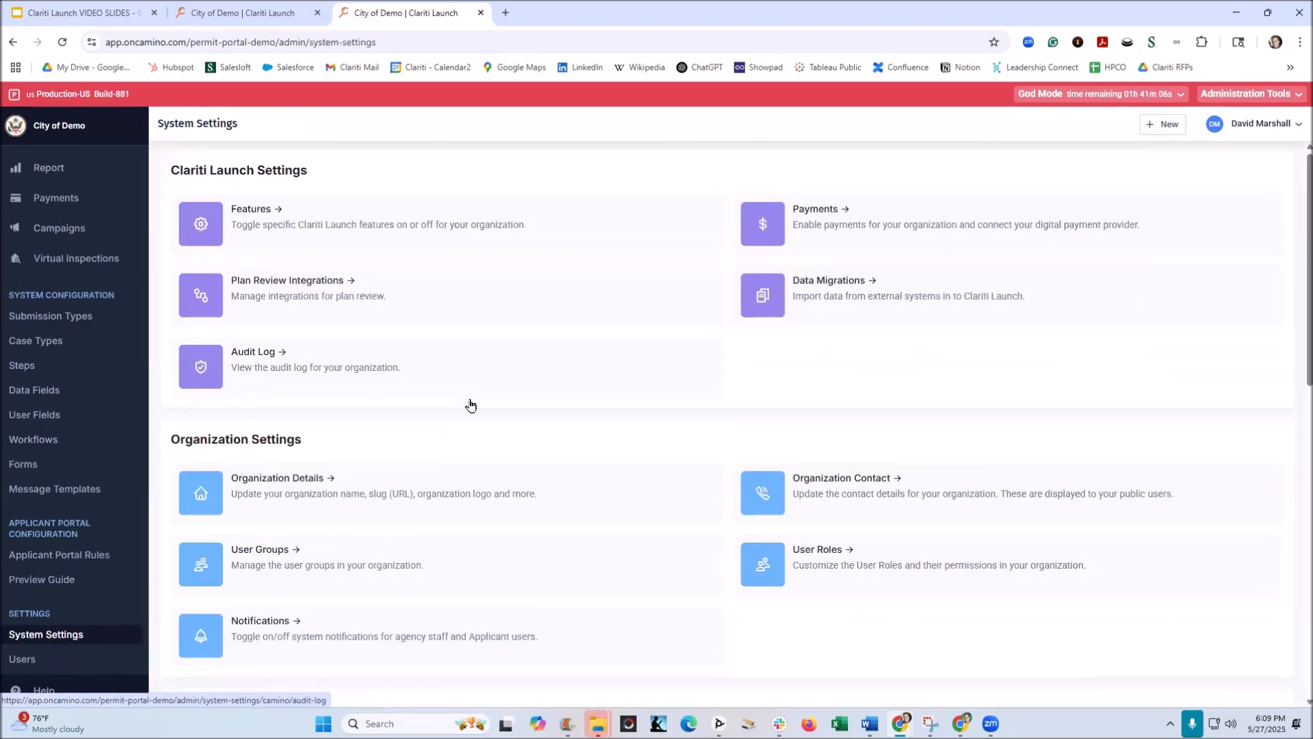
pyautogui.scroll(-8, 471, 414)
pyautogui.scroll(-2, 470, 413)
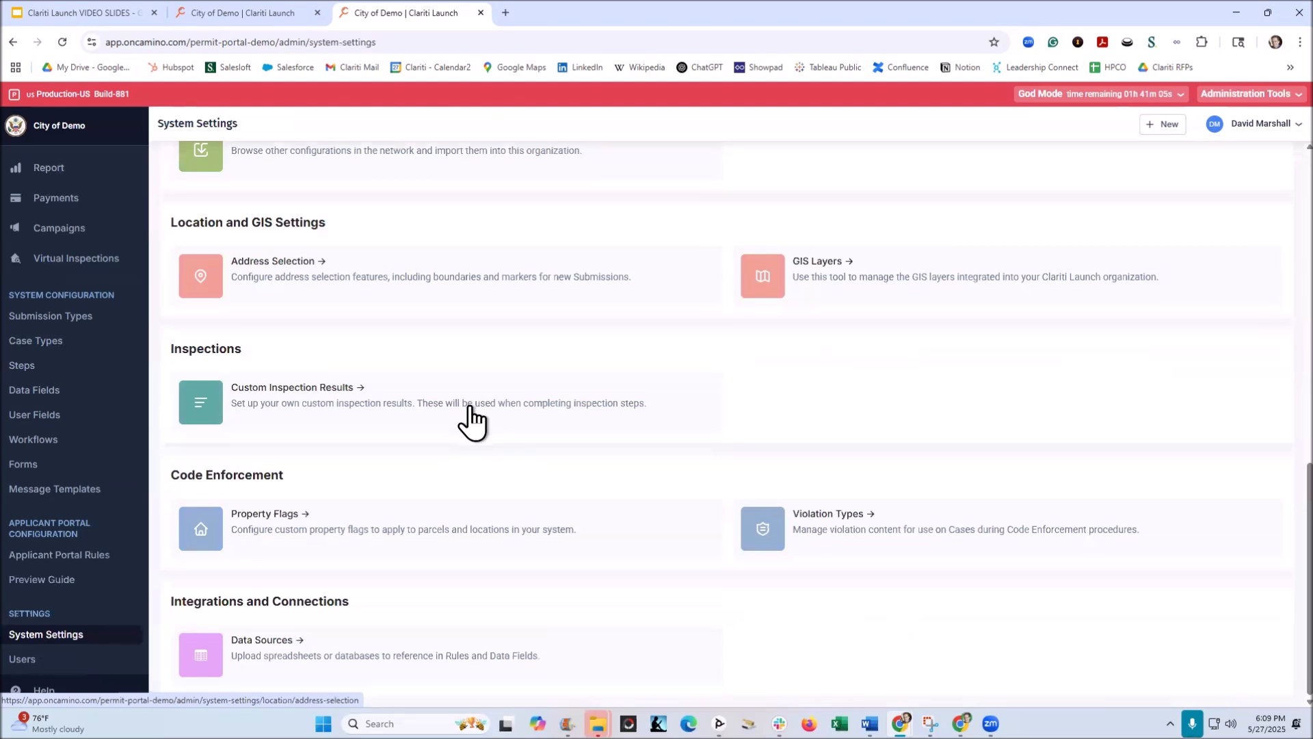
pyautogui.click(225, 482)
pyautogui.click(832, 522)
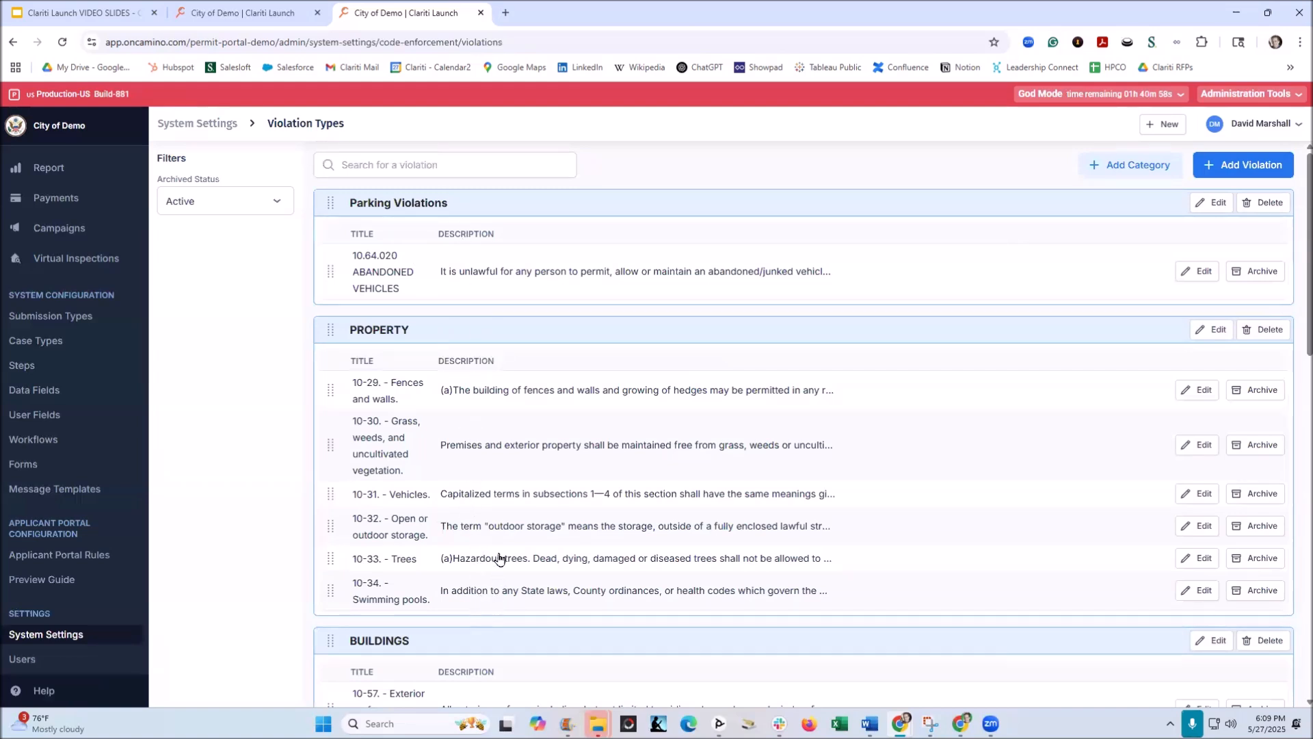
# Step: Examine the PROPERTY violation types and the title, description and category of 10-29 Fences and walls without changing them
pyautogui.click(363, 392)
pyautogui.click(404, 391)
pyautogui.click(553, 400)
pyautogui.click(377, 335)
pyautogui.click(1193, 399)
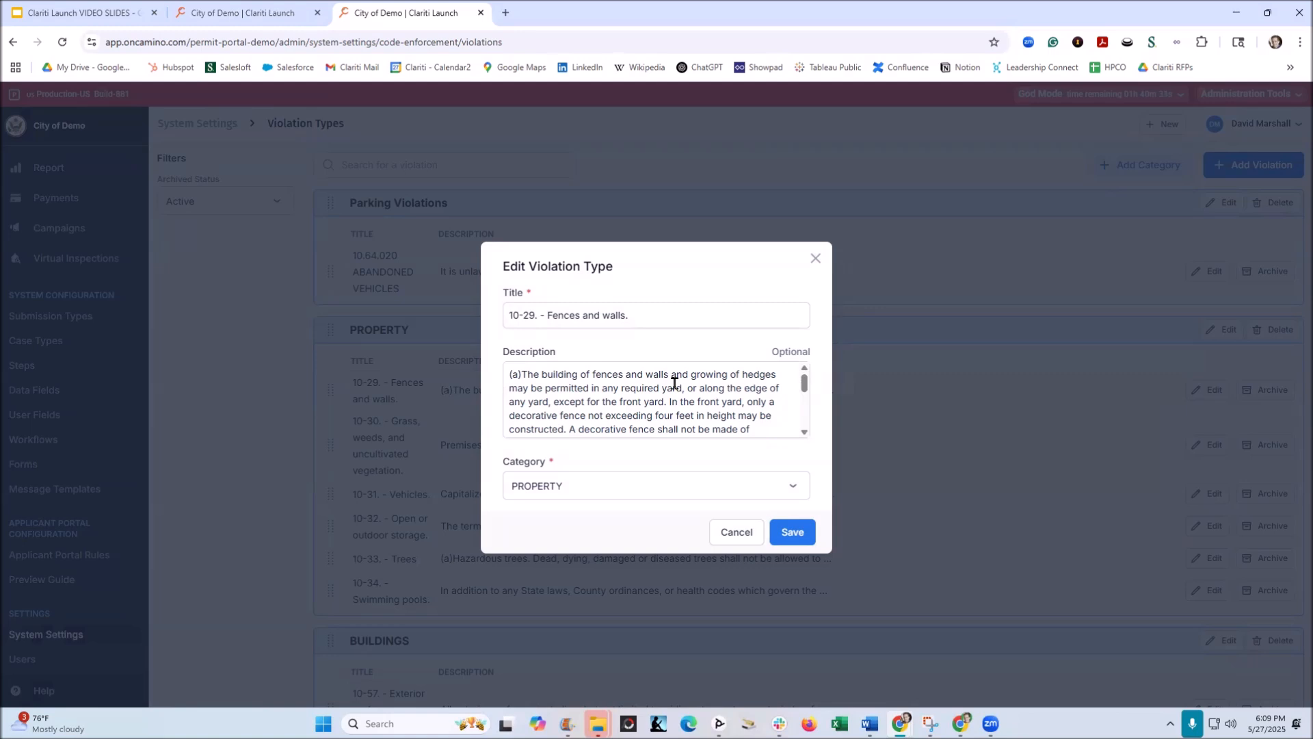
pyautogui.click(816, 259)
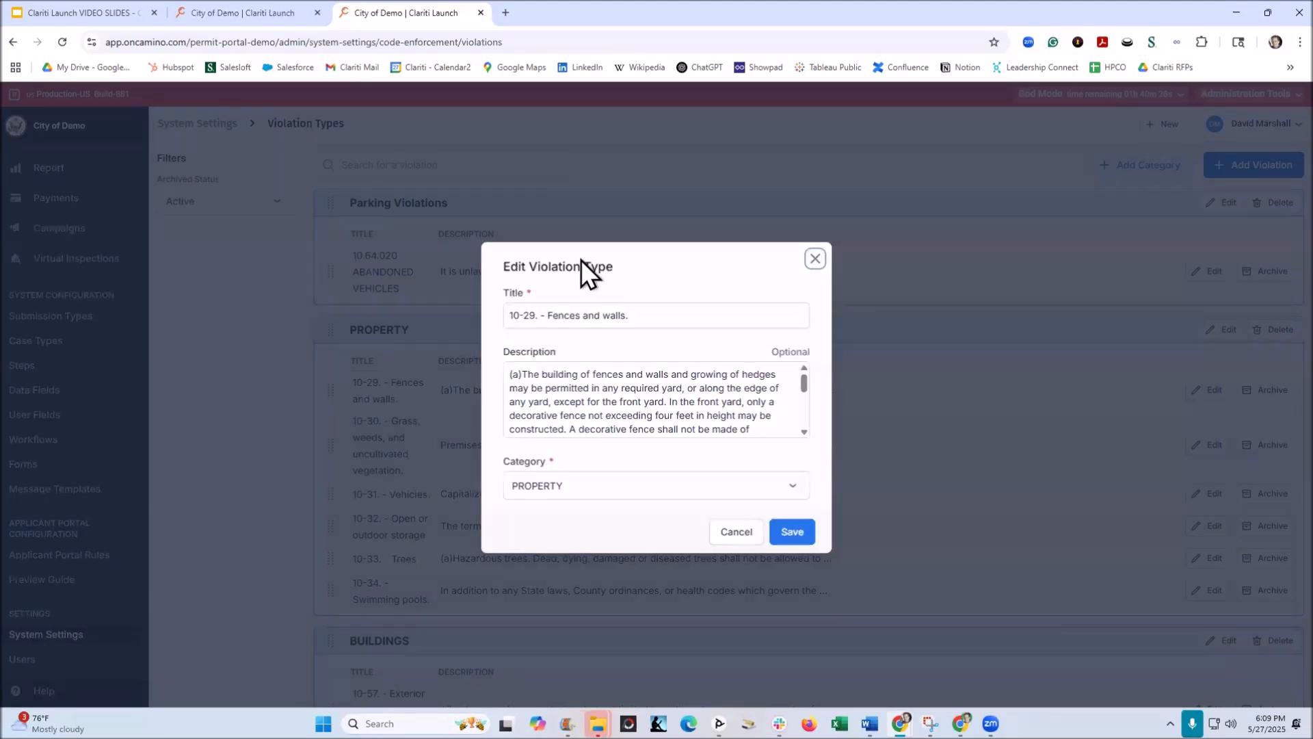
pyautogui.scroll(-2, 272, 293)
pyautogui.scroll(2, 27, 369)
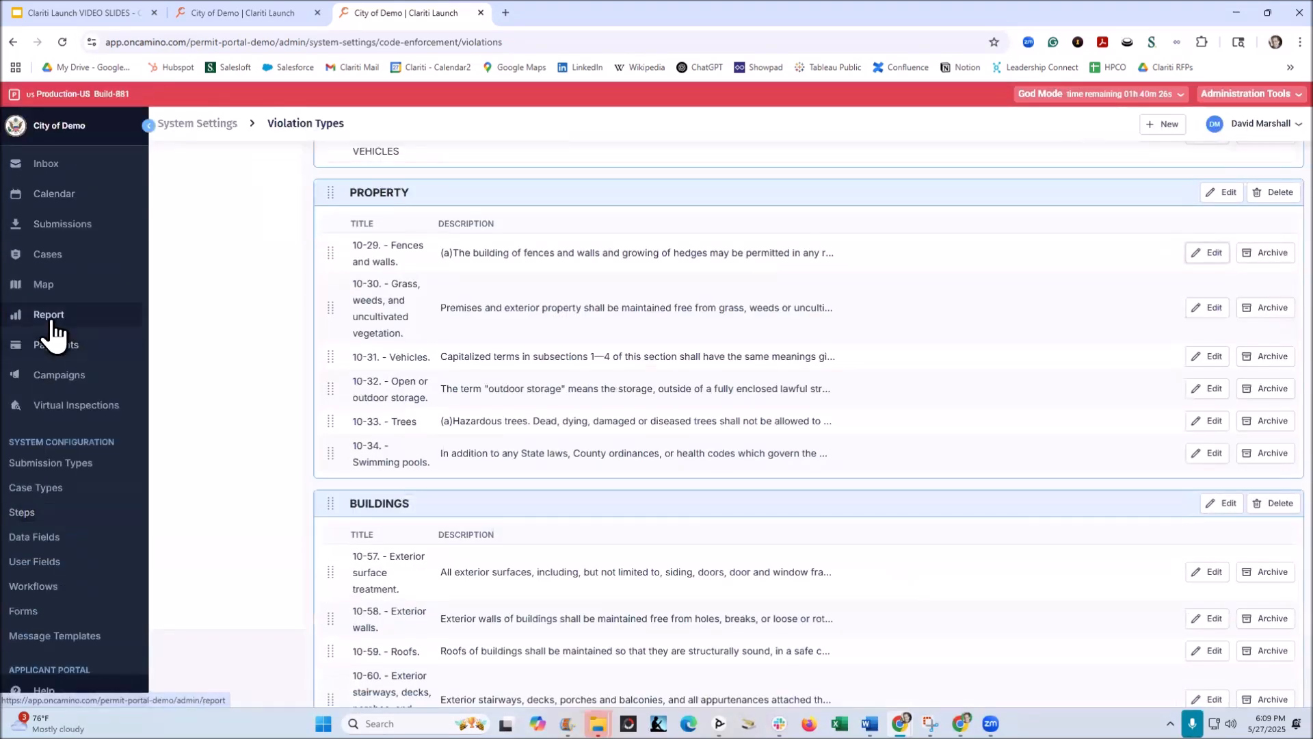
# Step: Create a new case of the type Tall Grass Violation (CE Demo)
pyautogui.click(49, 260)
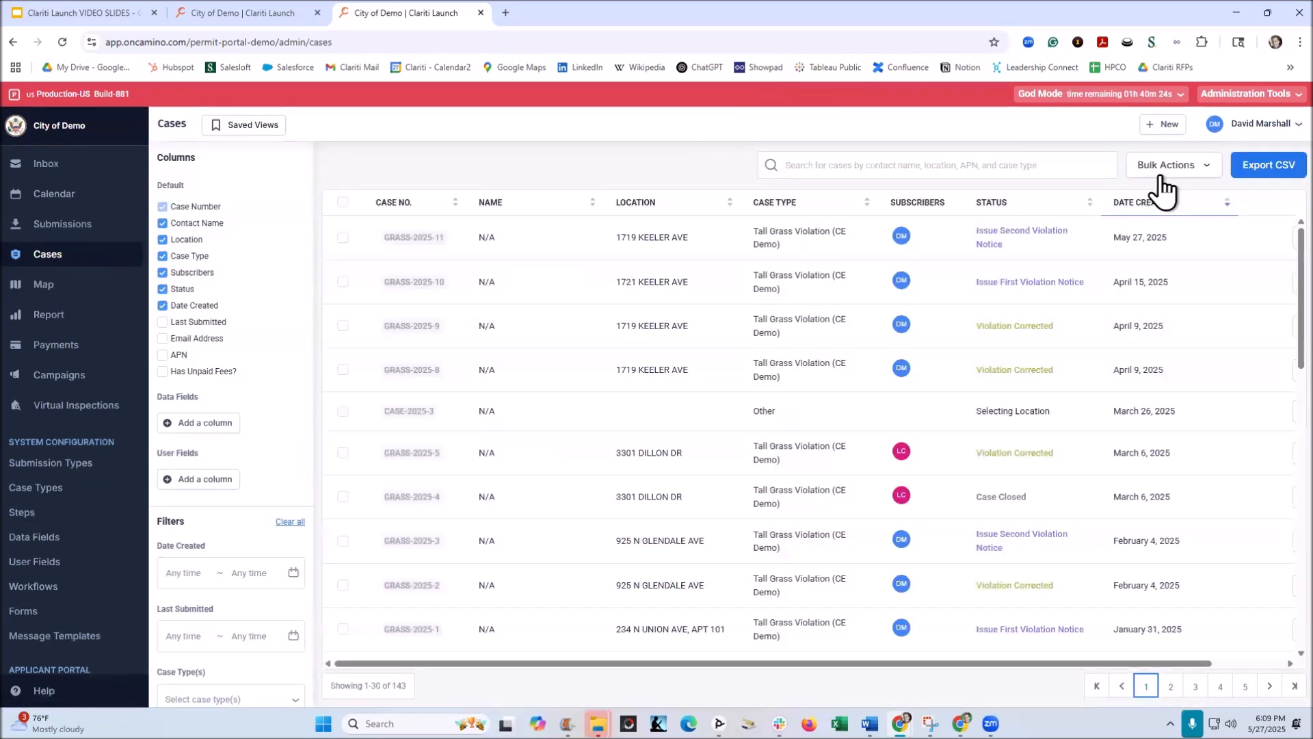
pyautogui.click(1159, 125)
pyautogui.click(1086, 193)
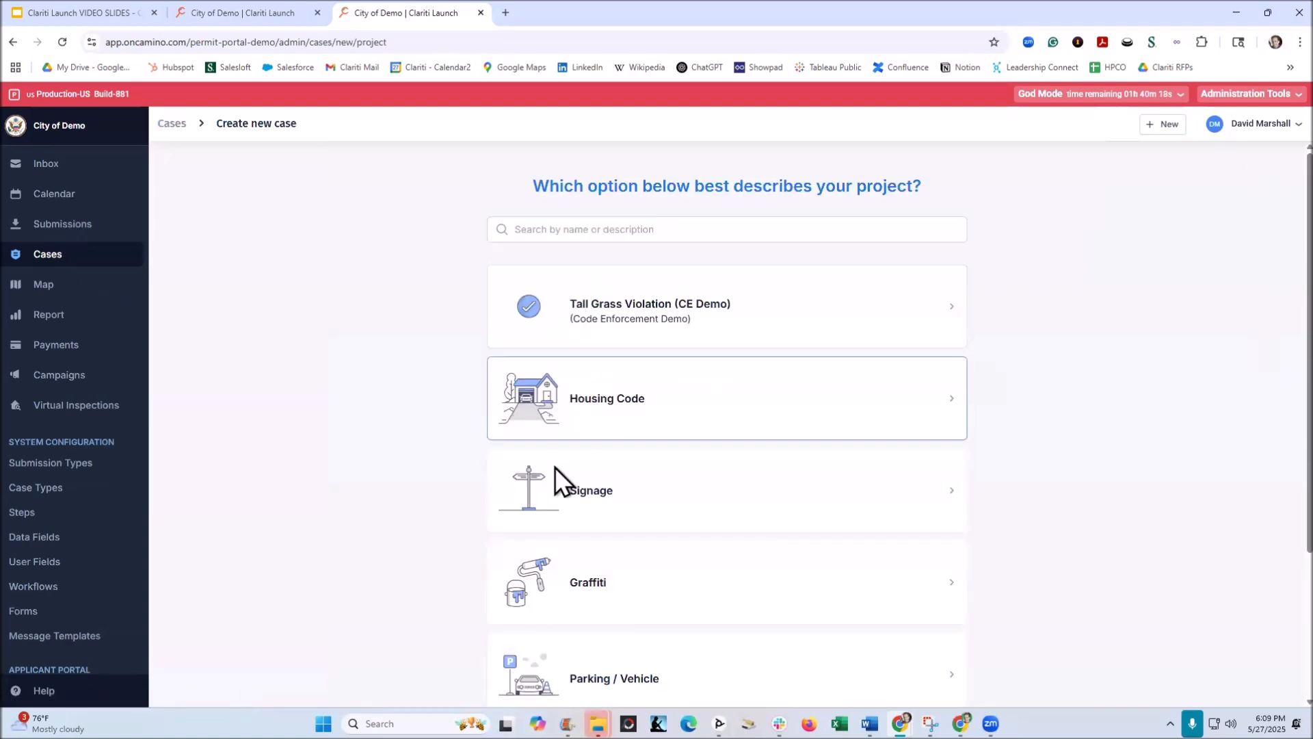
pyautogui.scroll(-2, 650, 379)
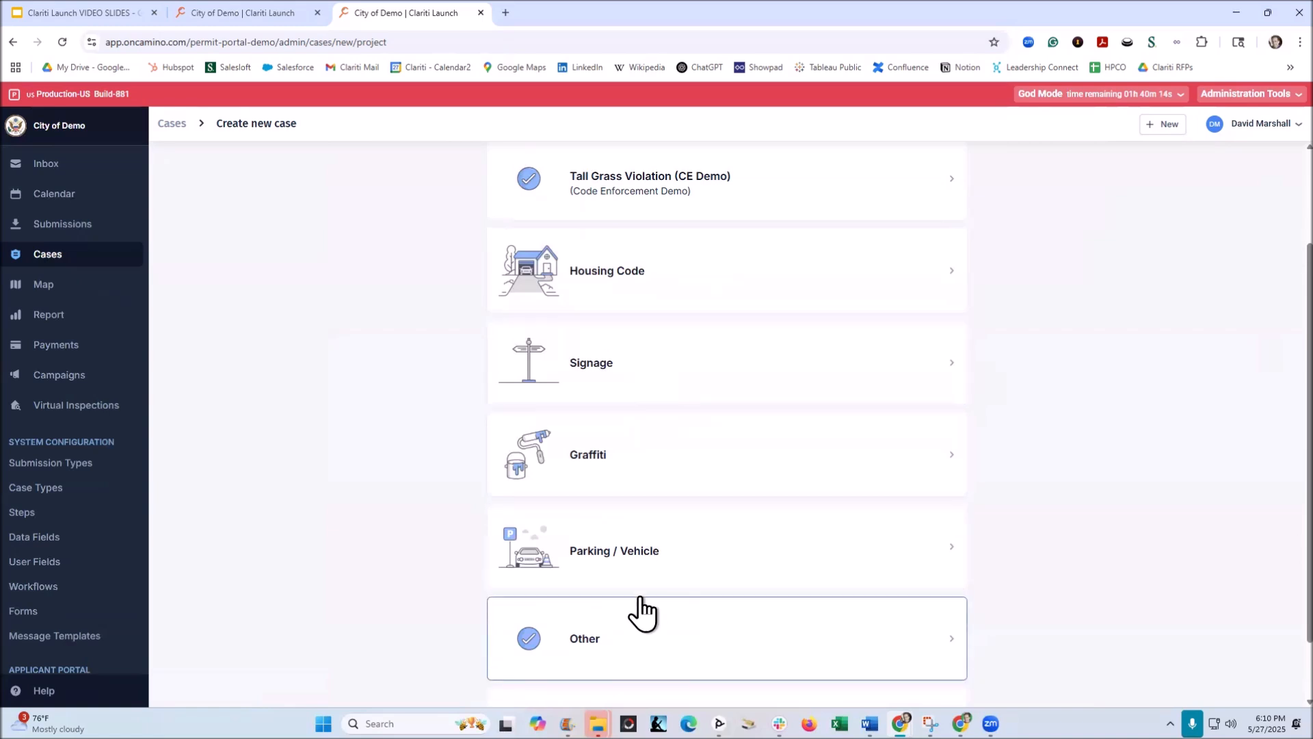
pyautogui.scroll(2, 640, 611)
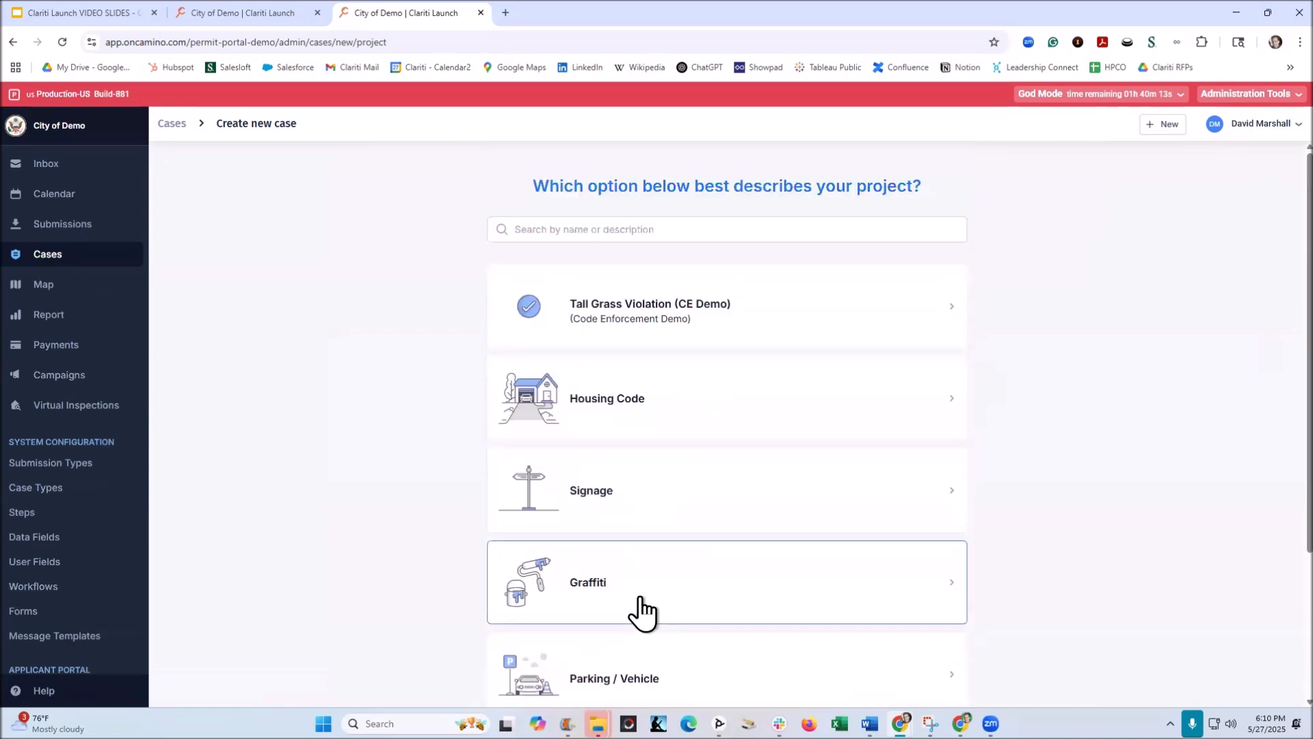
pyautogui.click(620, 308)
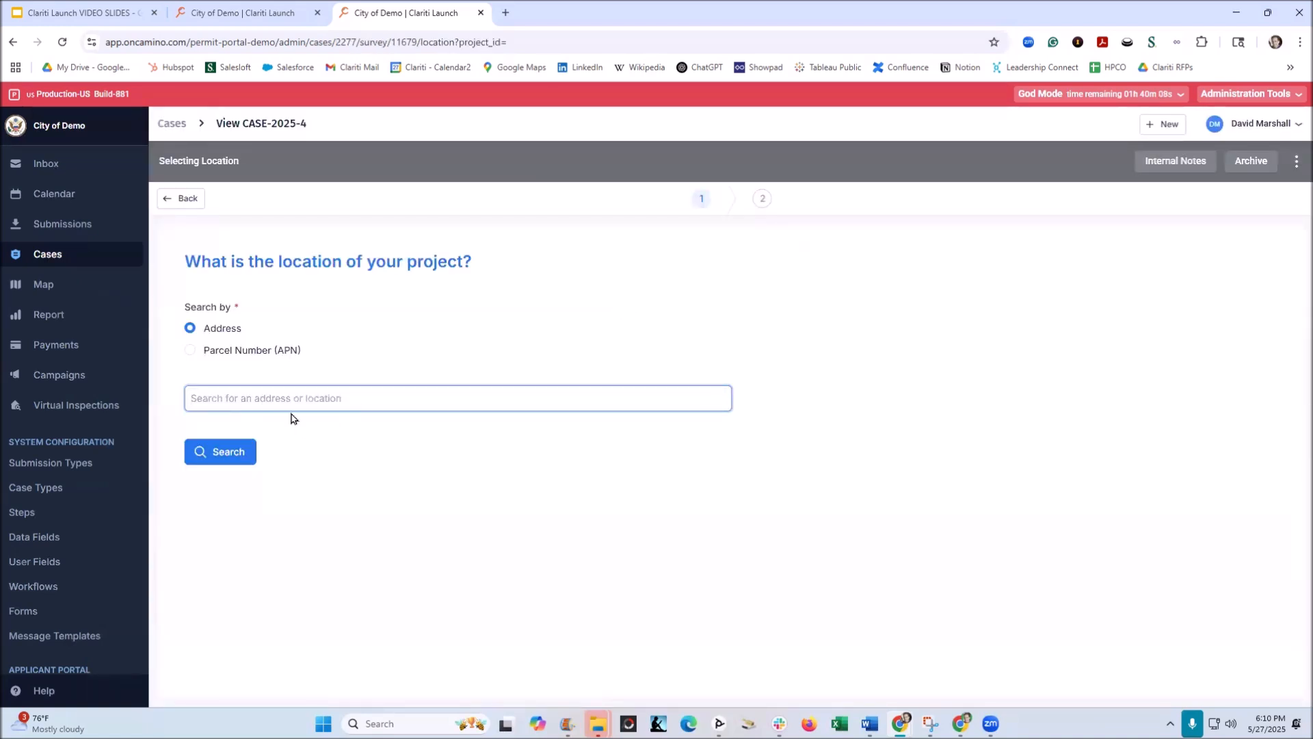
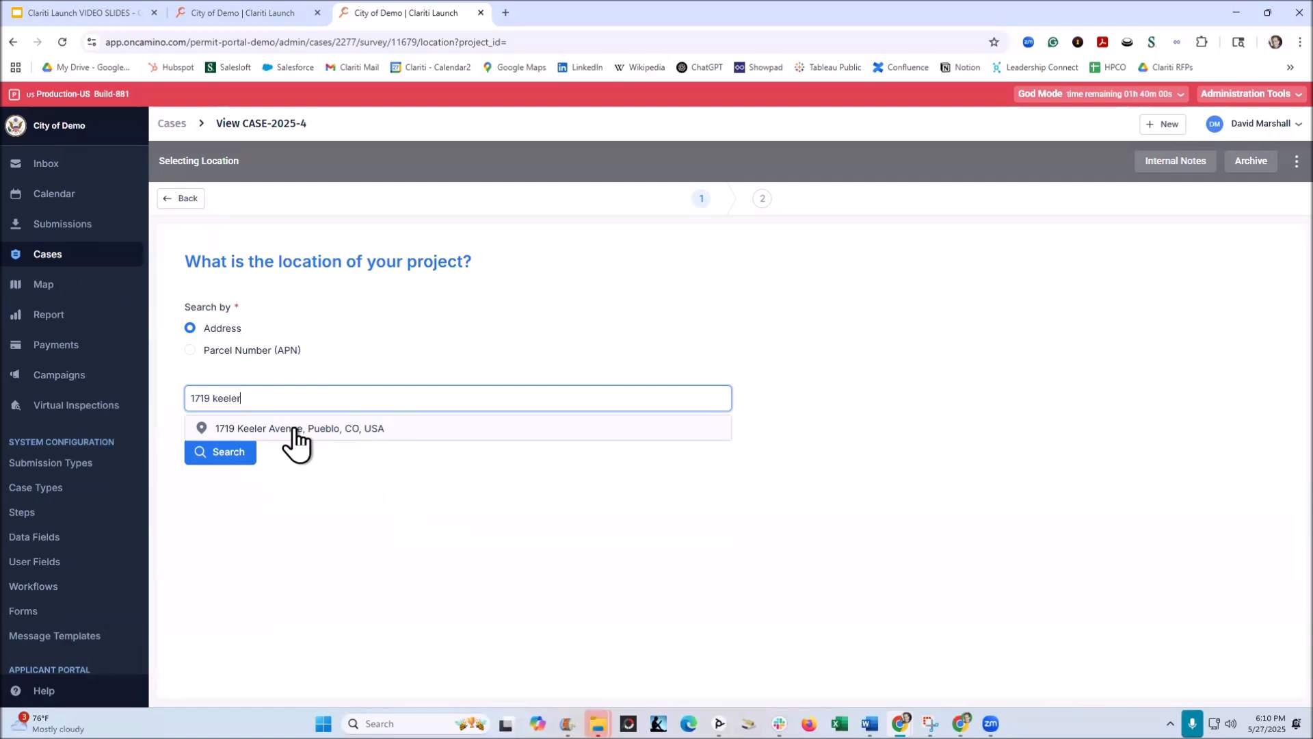
# Step: Set the case location by searching for the property's street address and selecting its parcel on the map
pyautogui.click(296, 431)
pyautogui.click(228, 454)
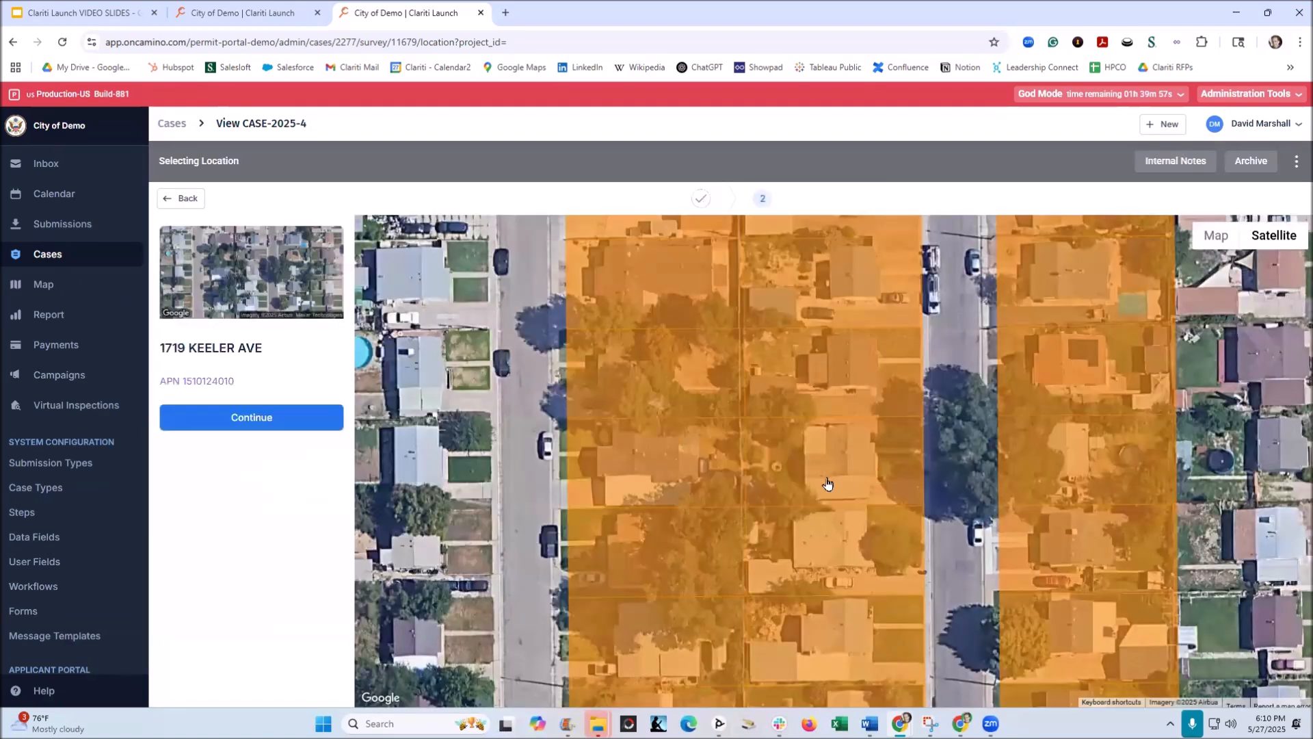
pyautogui.click(845, 478)
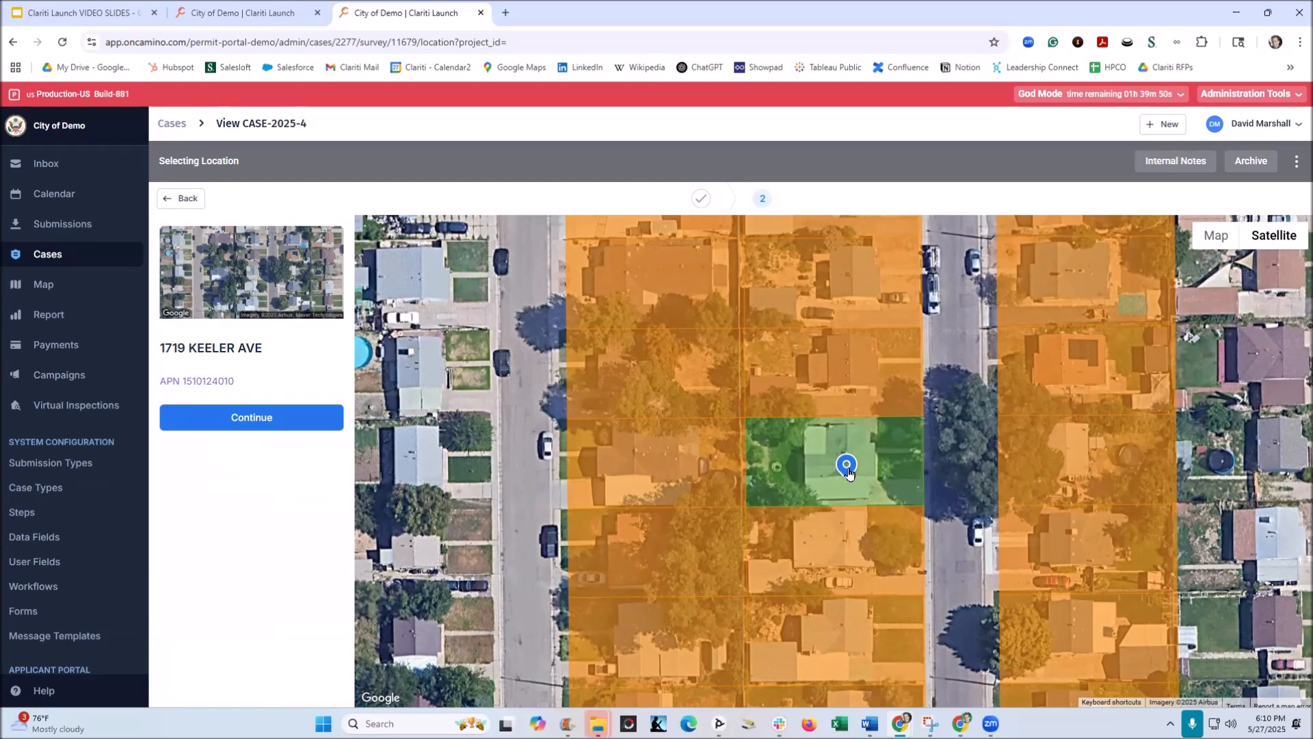
pyautogui.click(257, 419)
pyautogui.click(247, 418)
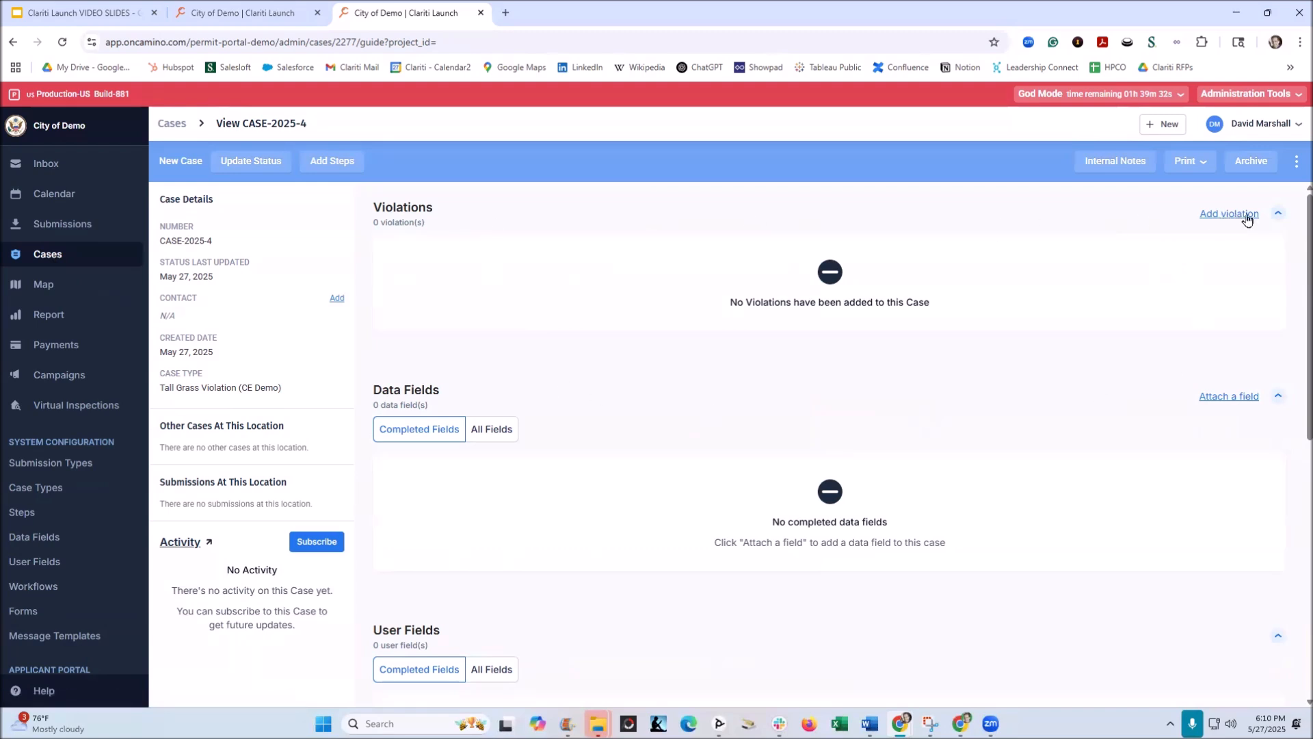
# Step: Select violations 10.64.020 Abandoned Vehicles, 10-30 Grass, weeds, and uncultivated vegetation, and 10-60 Exterior stairways, decks, porches, and balconies for the case
pyautogui.click(1219, 216)
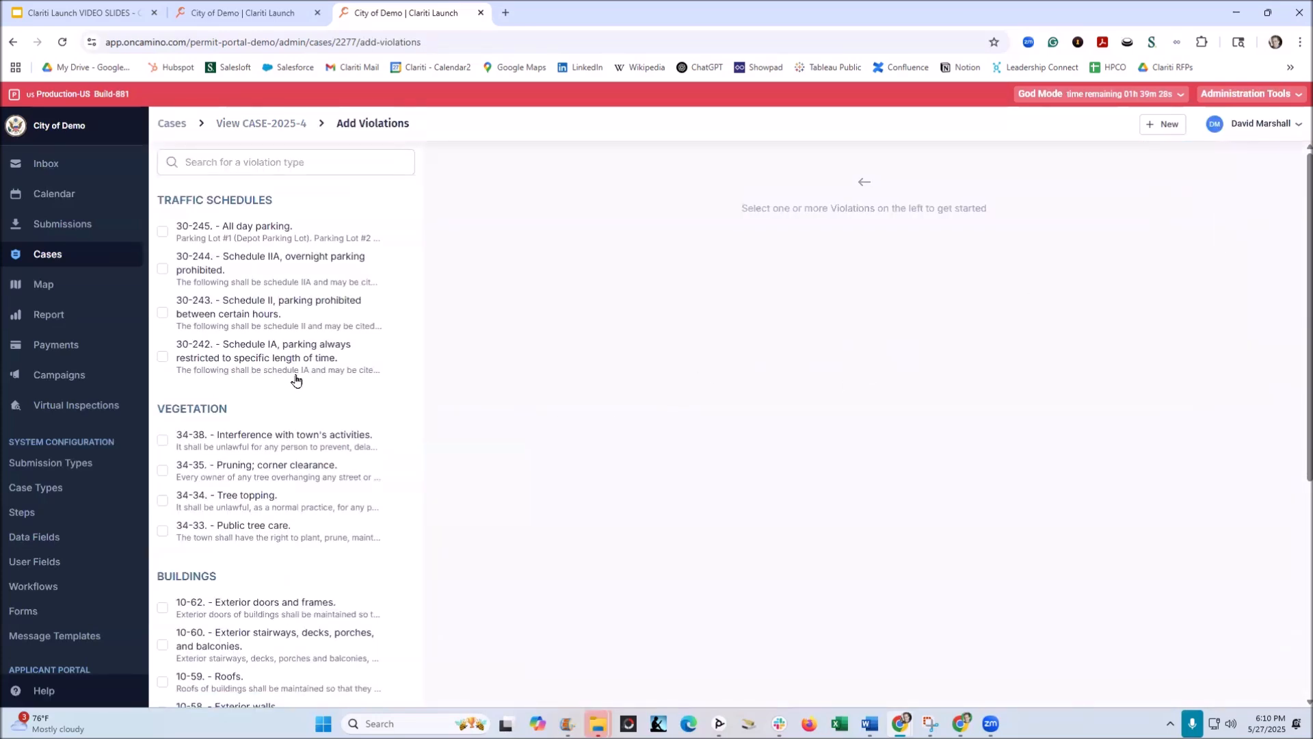
pyautogui.scroll(-5, 295, 380)
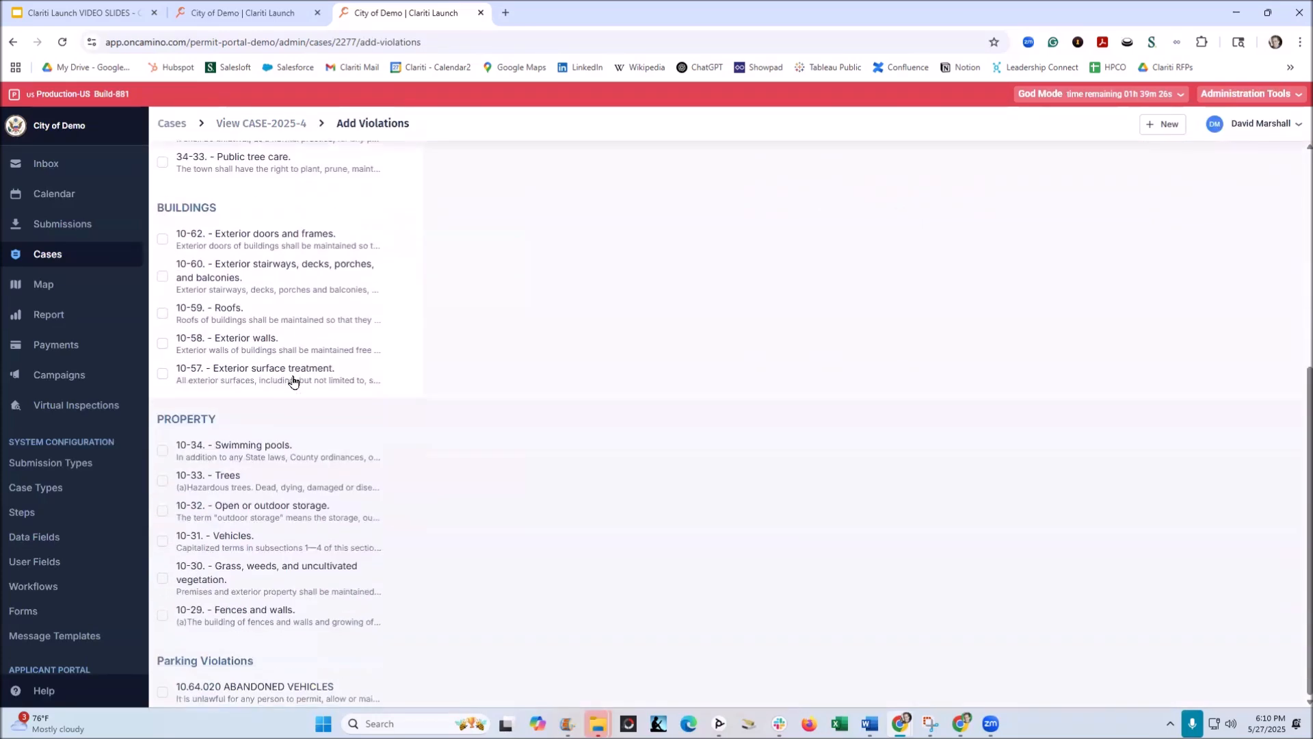
pyautogui.click(163, 690)
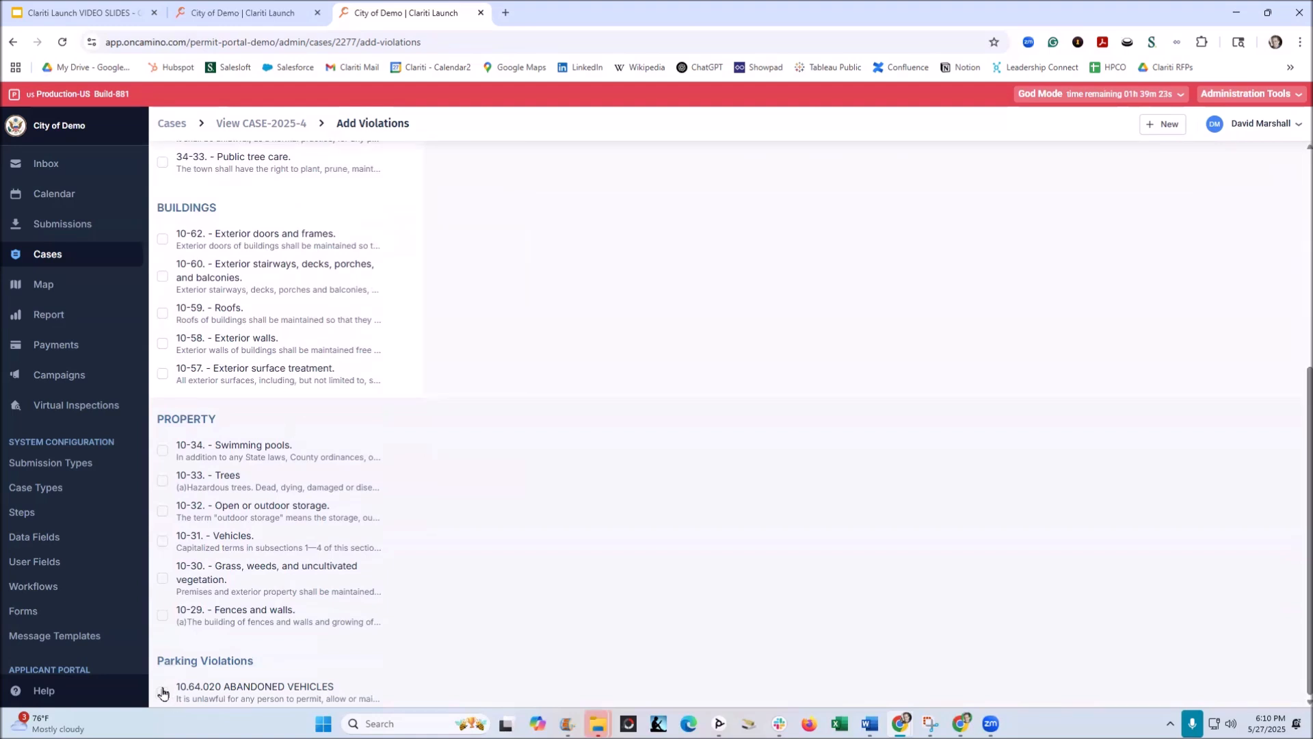
pyautogui.click(162, 579)
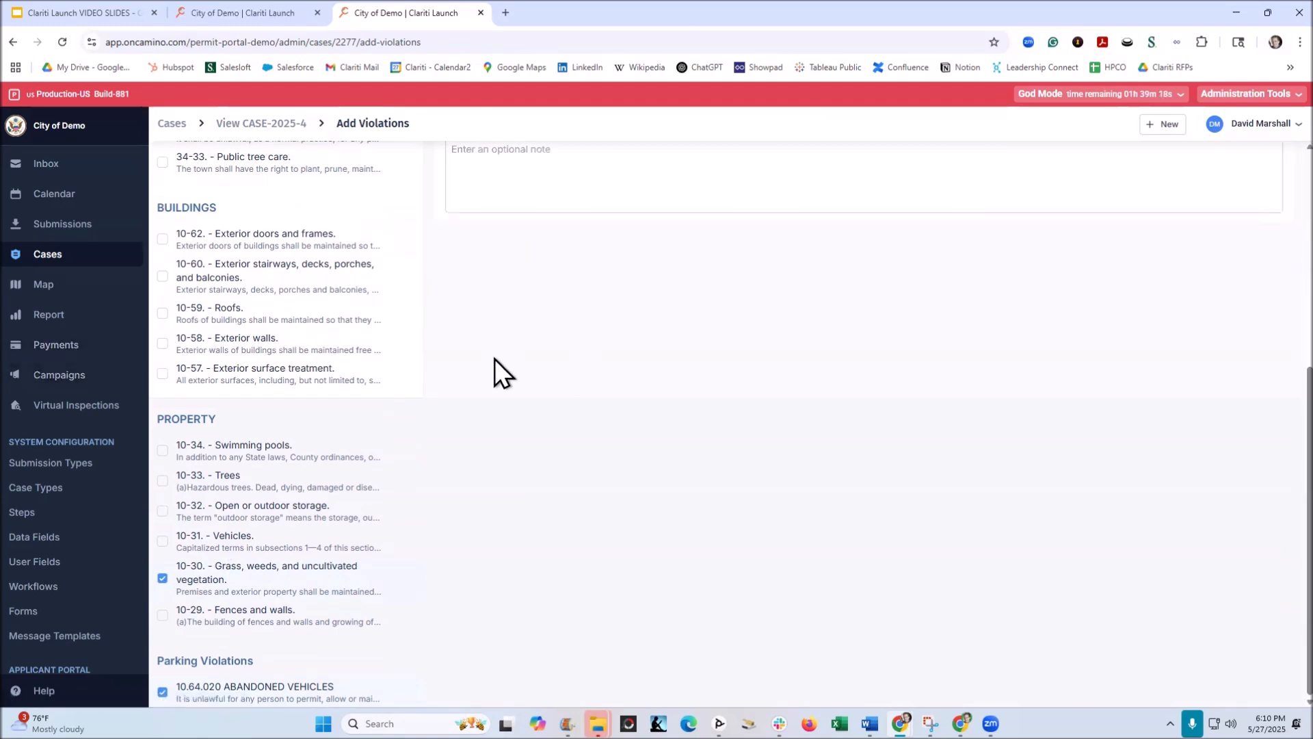
pyautogui.click(163, 276)
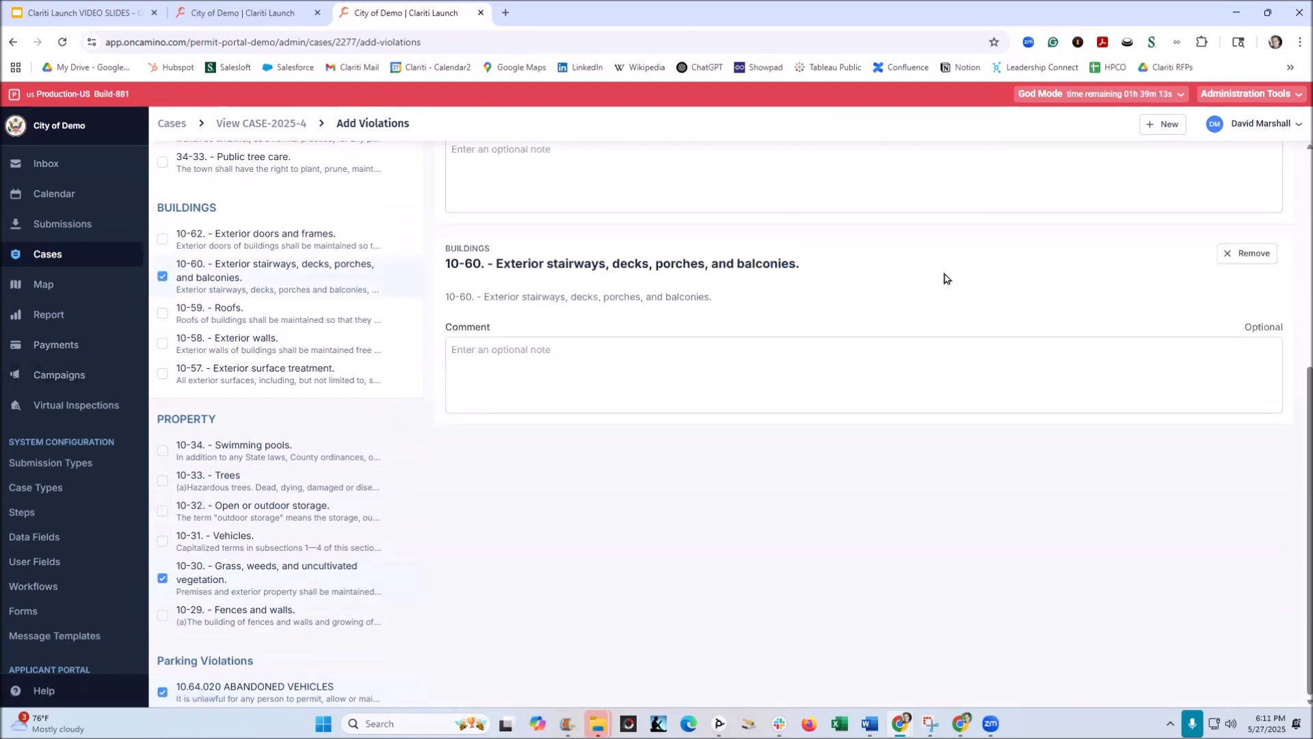
pyautogui.scroll(5, 733, 407)
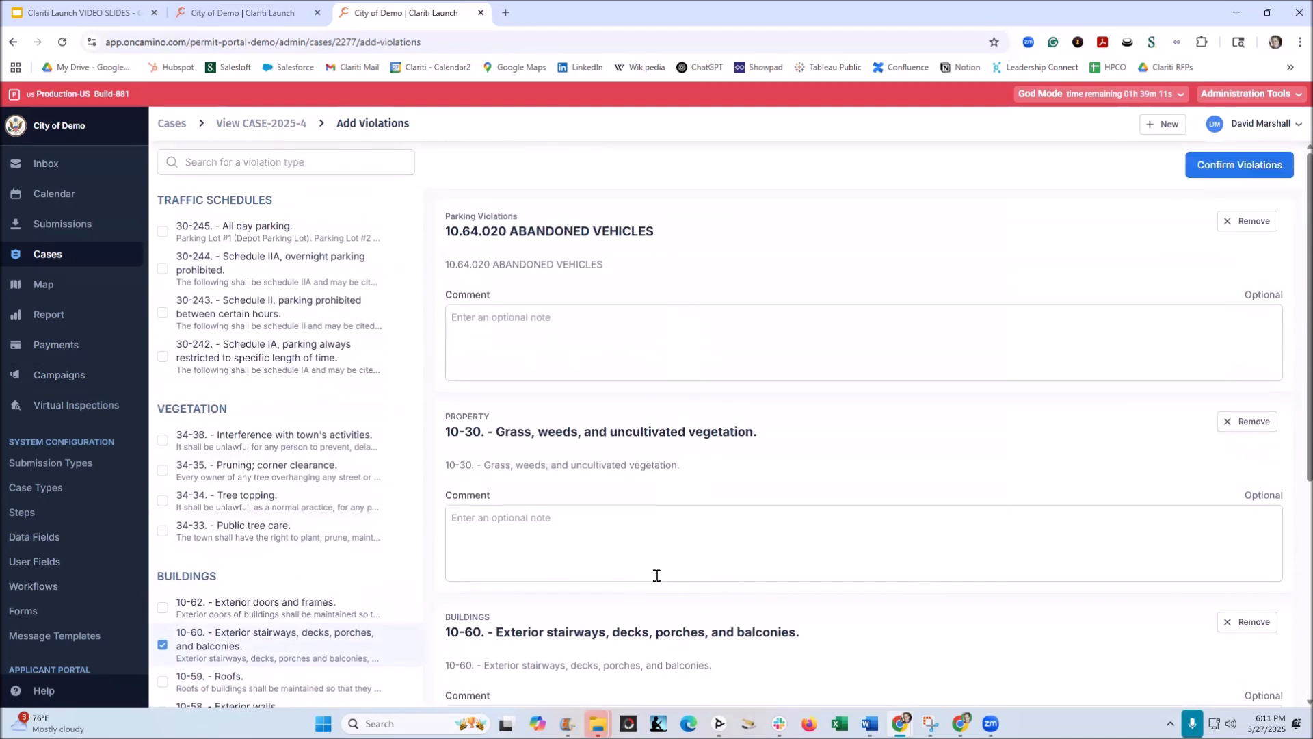
pyautogui.scroll(-2, 653, 463)
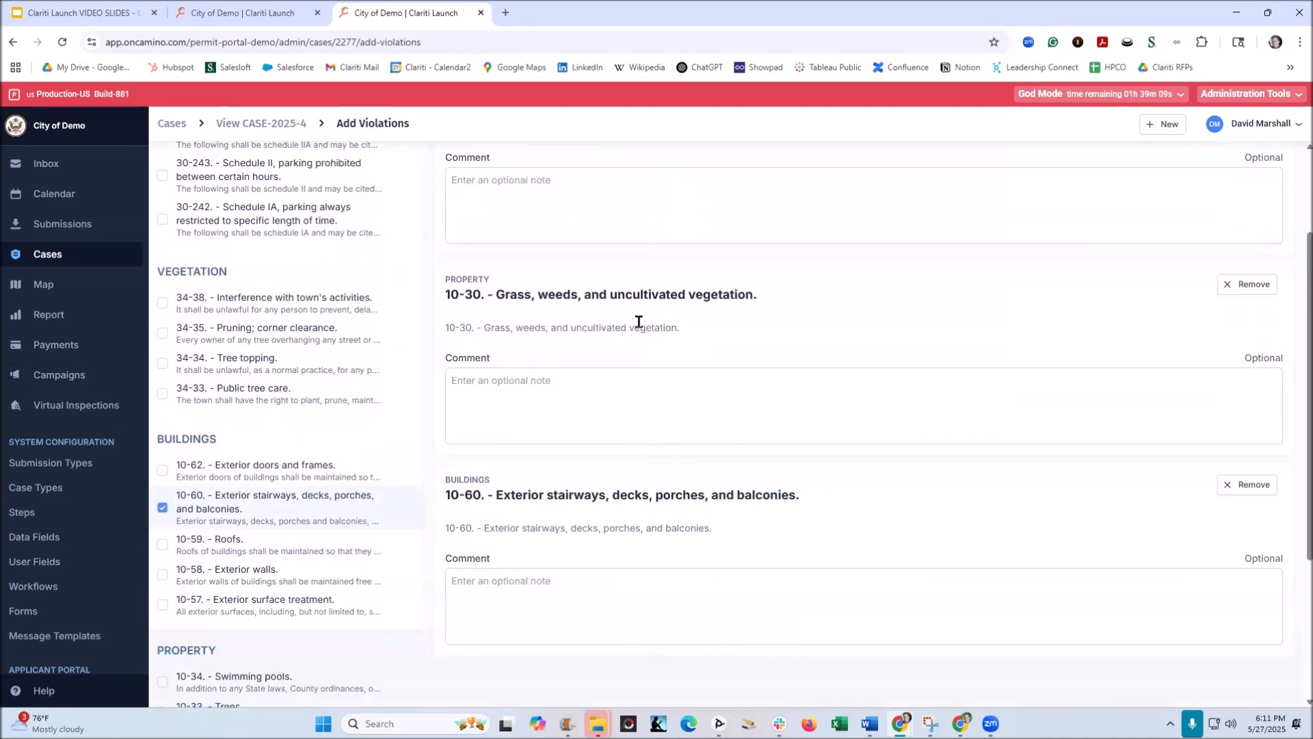
# Step: Comment violation 10-60 with "Your deck railing in the front of your house needs to be repaired so that it is safe and up to code – Thank you."
pyautogui.scroll(2, 639, 321)
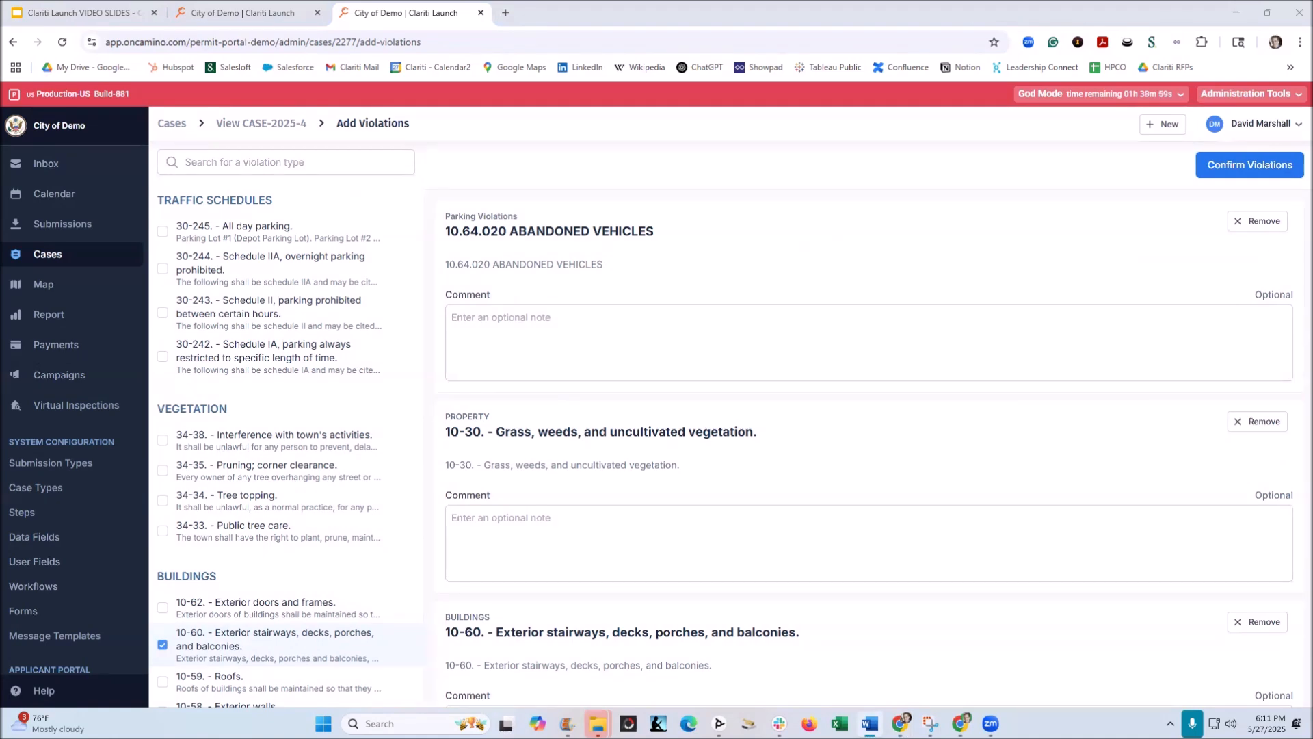
pyautogui.scroll(-2, 524, 439)
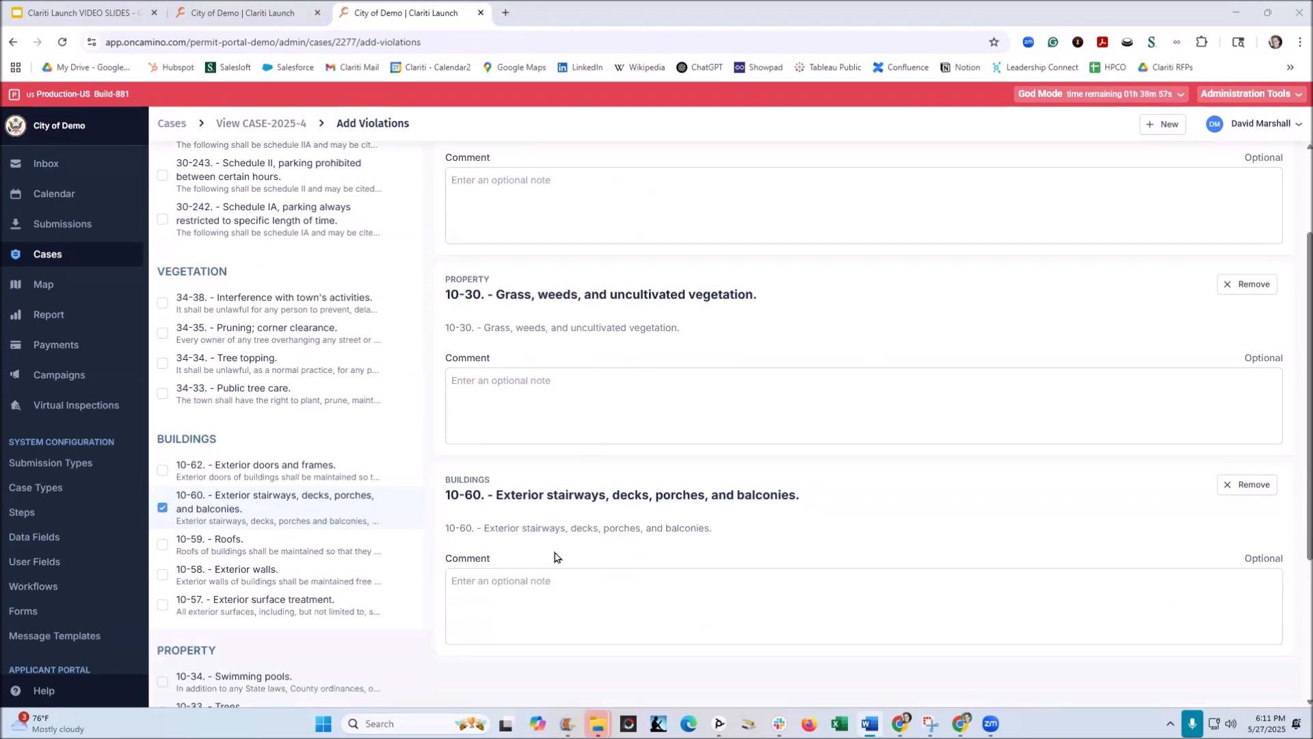
pyautogui.click(540, 595)
pyautogui.write('Your deck railing in the front of your house needs to be repaired so that it is safe and up to code – Thank you.')
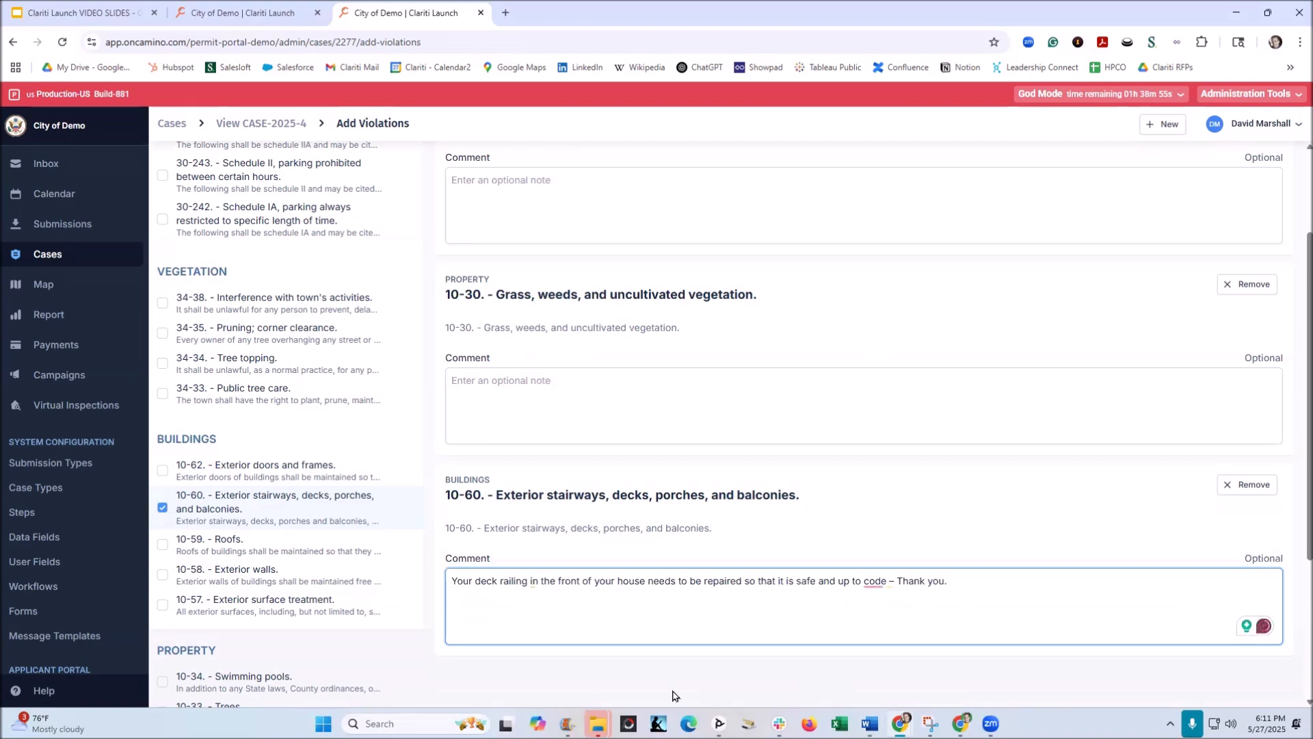
# Step: Paste the prepared comment about the abandoned red Toyota Camry on blocks, asking for alternative storage, into the 10.64.020 Abandoned Vehicles violation
pyautogui.hotkey('alt', 'Tab')
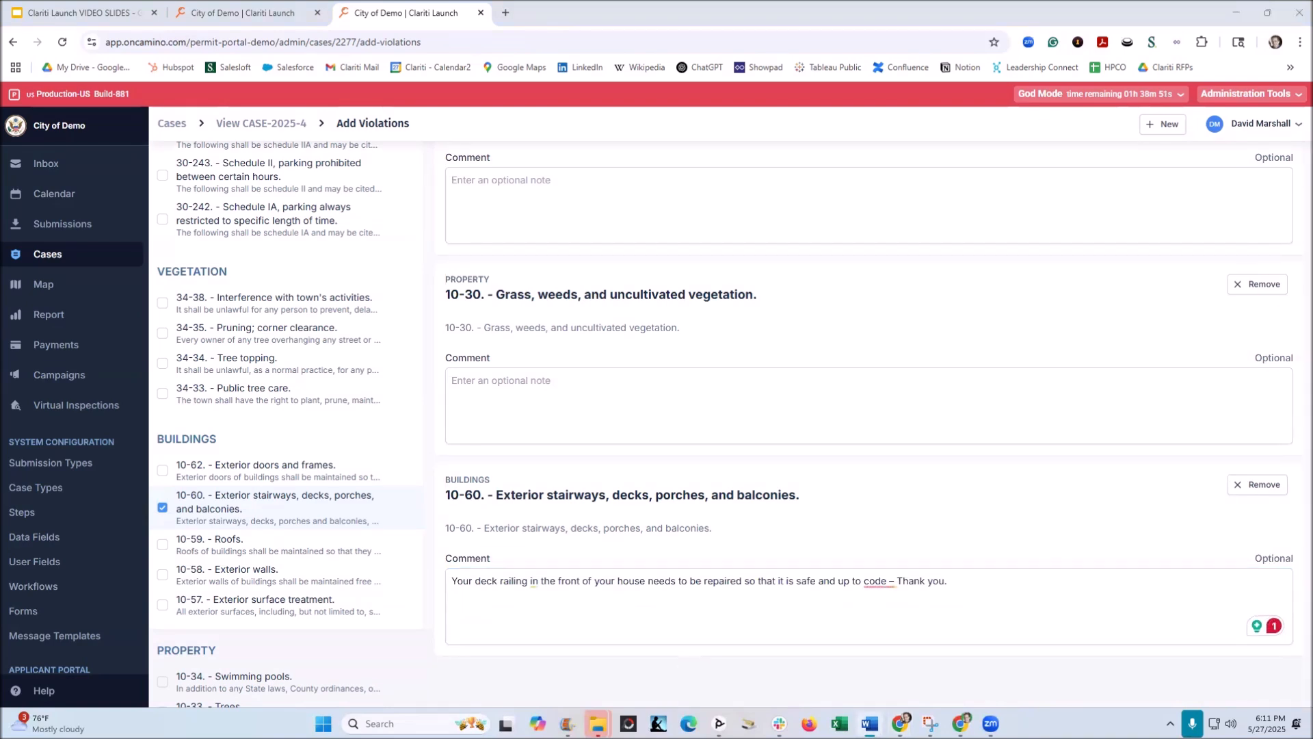
pyautogui.scroll(2, 527, 322)
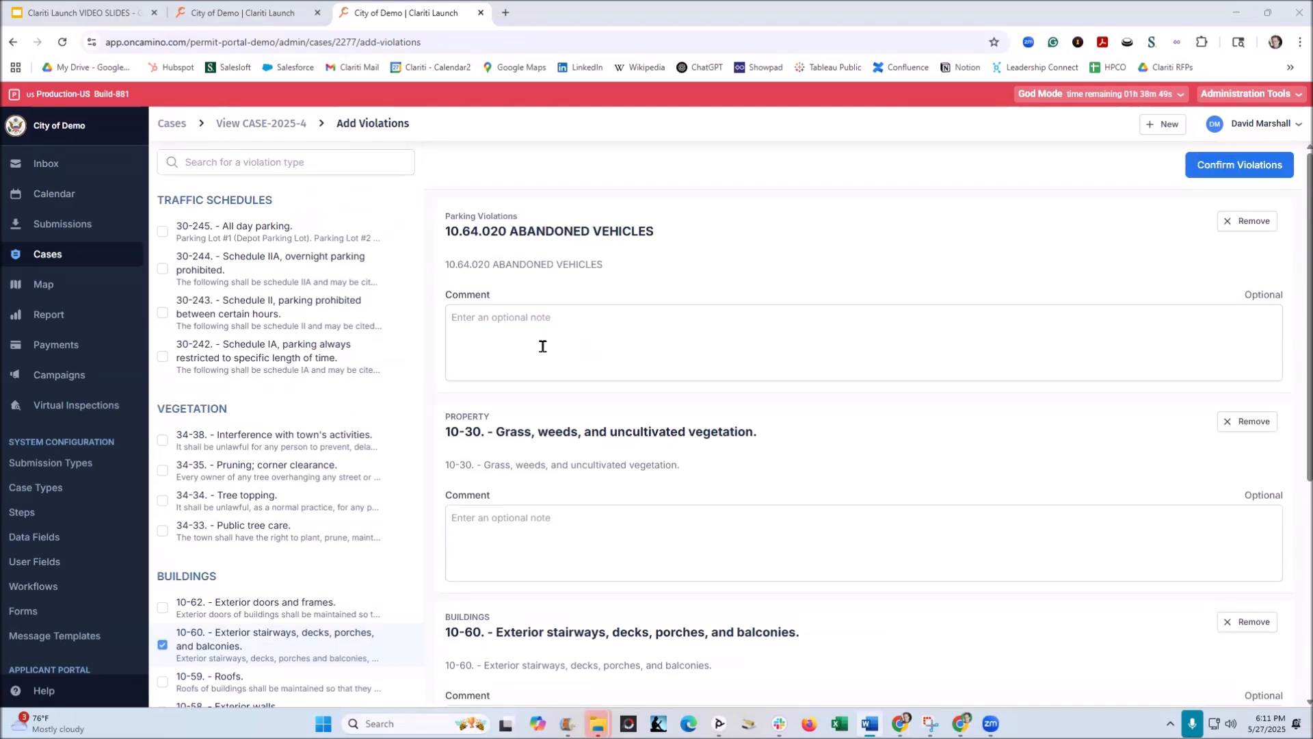
pyautogui.click(543, 346)
pyautogui.write('The Red Toyota Camry – License plate 394584 is on blocks and looks abandoned.  Please find alternative storage.')
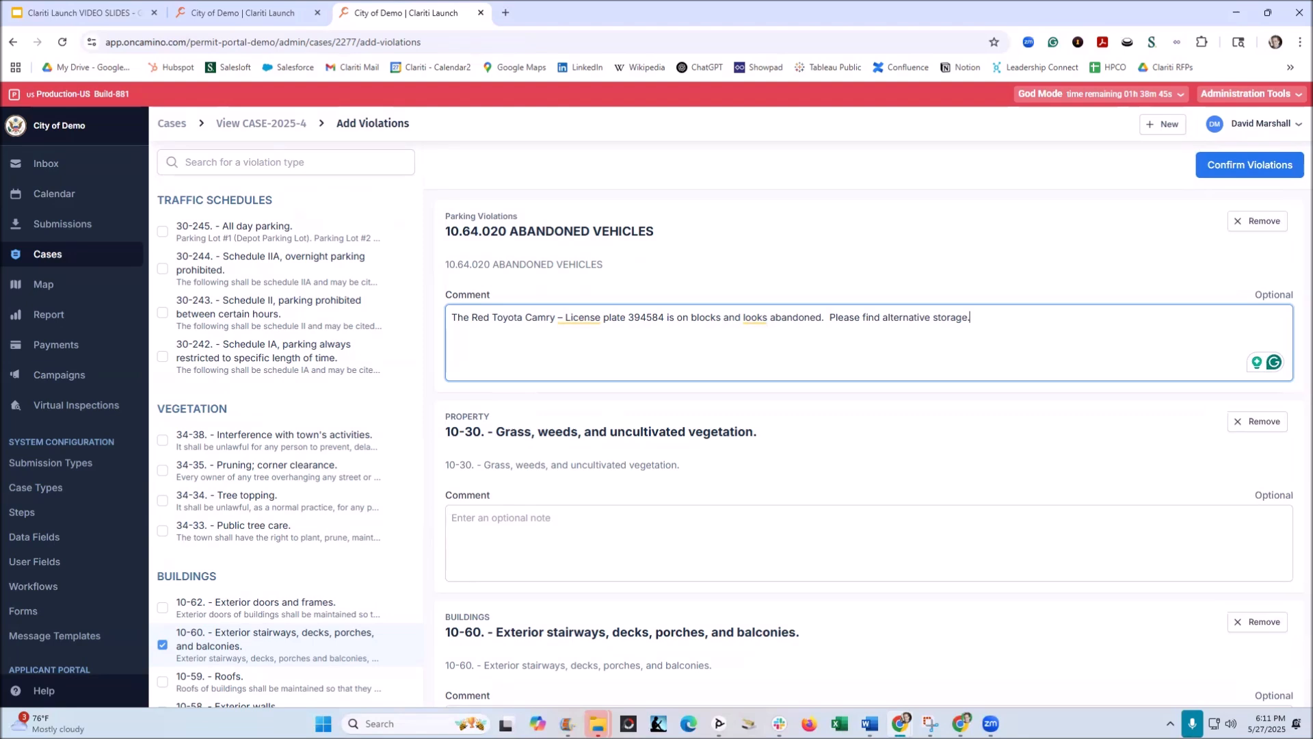
# Step: Comment violation 10-30 with "Please mow your back yard and keep it below the required length of 6" – Thank you" and confirm the violations
pyautogui.hotkey('alt', 'Tab')
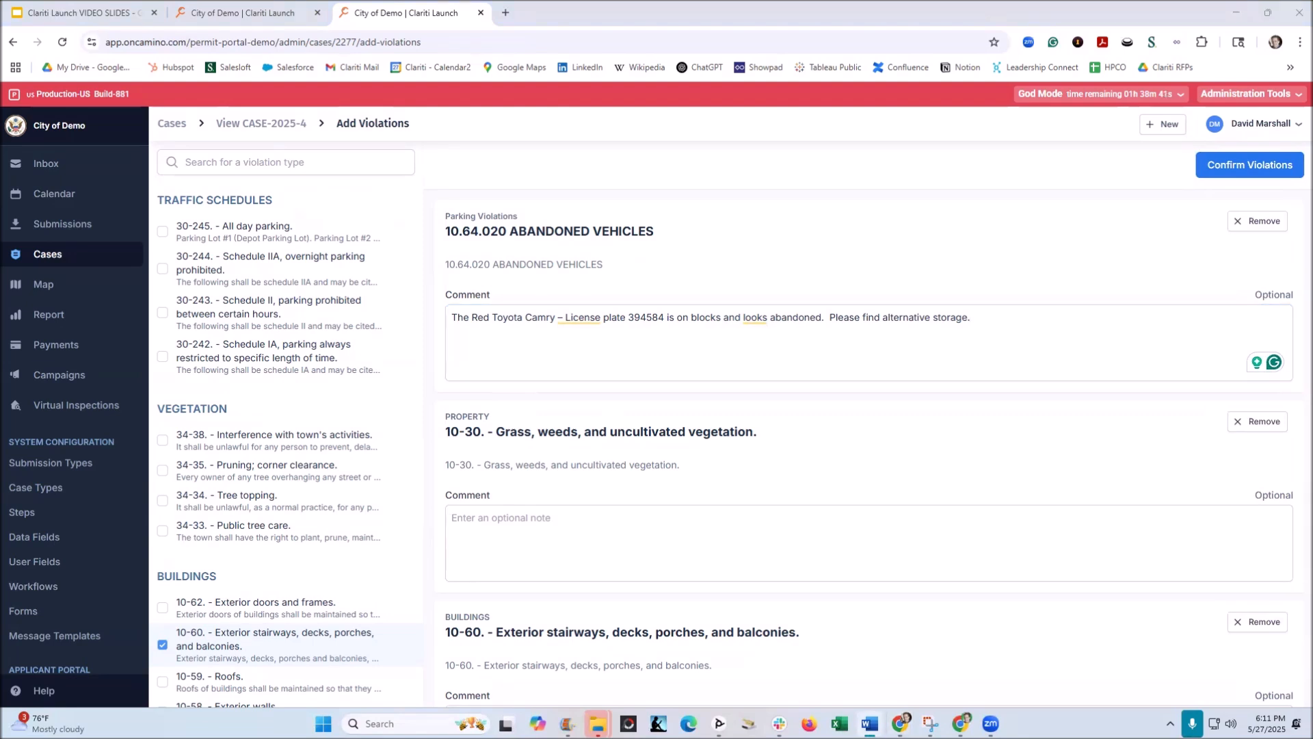
pyautogui.click(484, 530)
pyautogui.write('Please mow your back yard and keep it below the required length of 6" – Thank you')
pyautogui.scroll(-3, 893, 523)
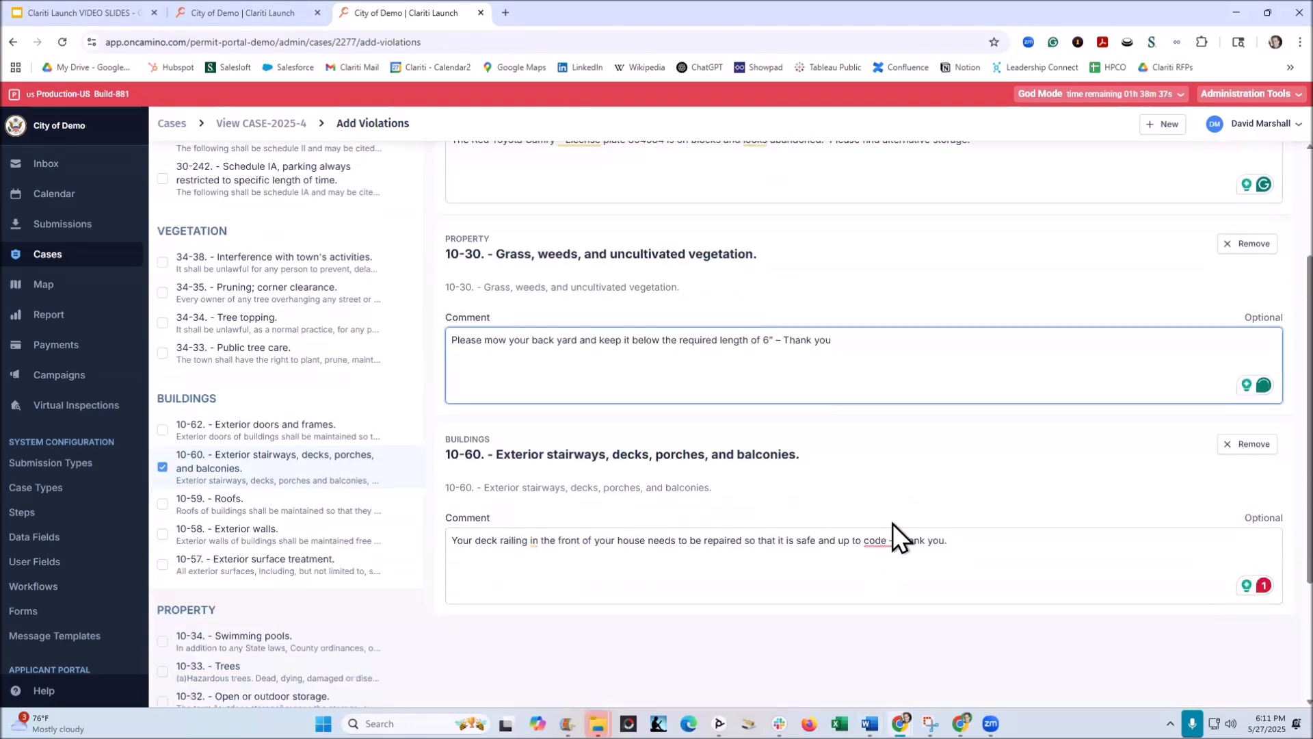
pyautogui.scroll(3, 888, 522)
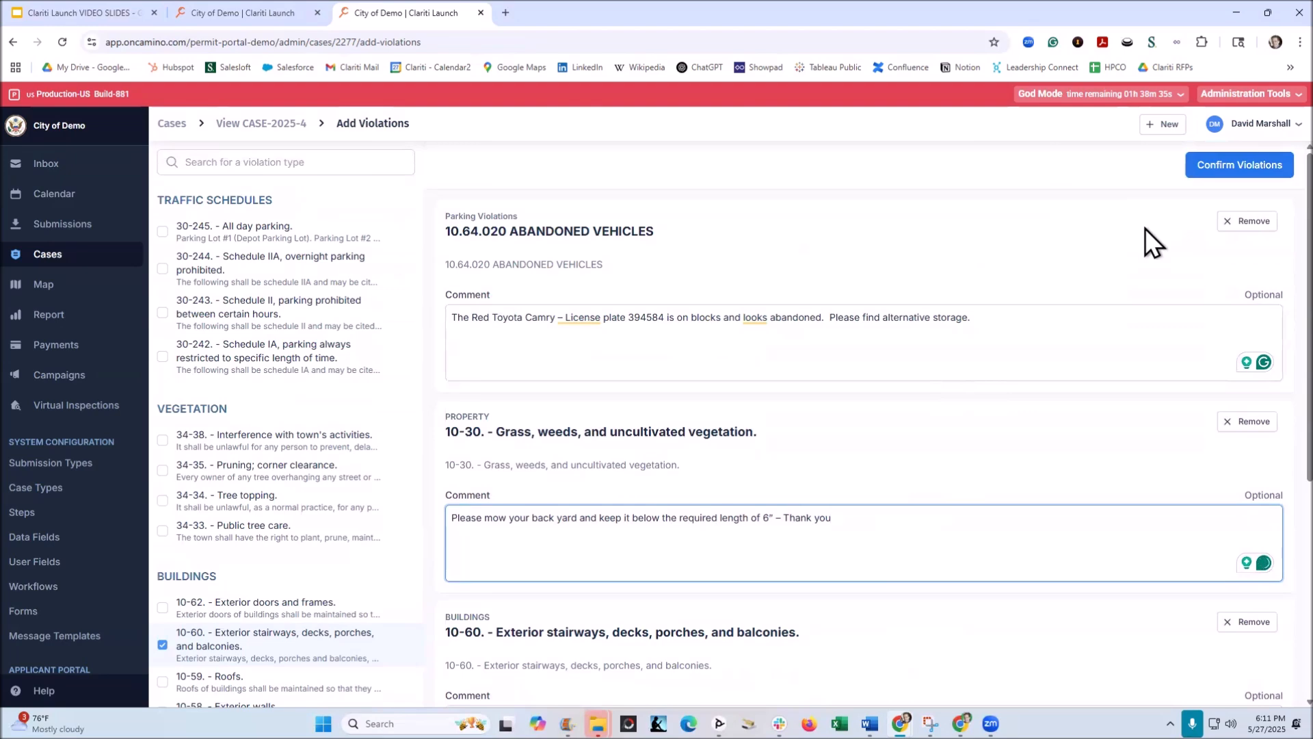
pyautogui.click(1203, 165)
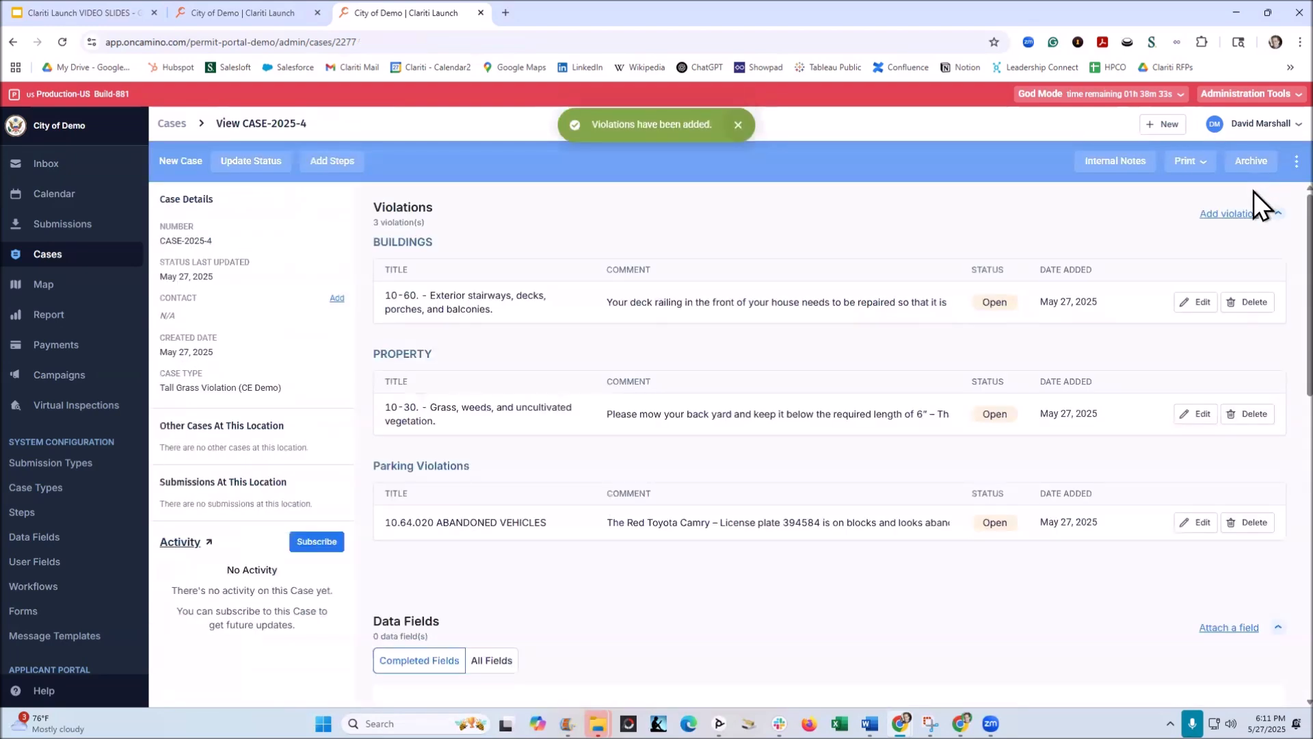
# Step: Update the case's status from New Case to Case Open
pyautogui.click(253, 167)
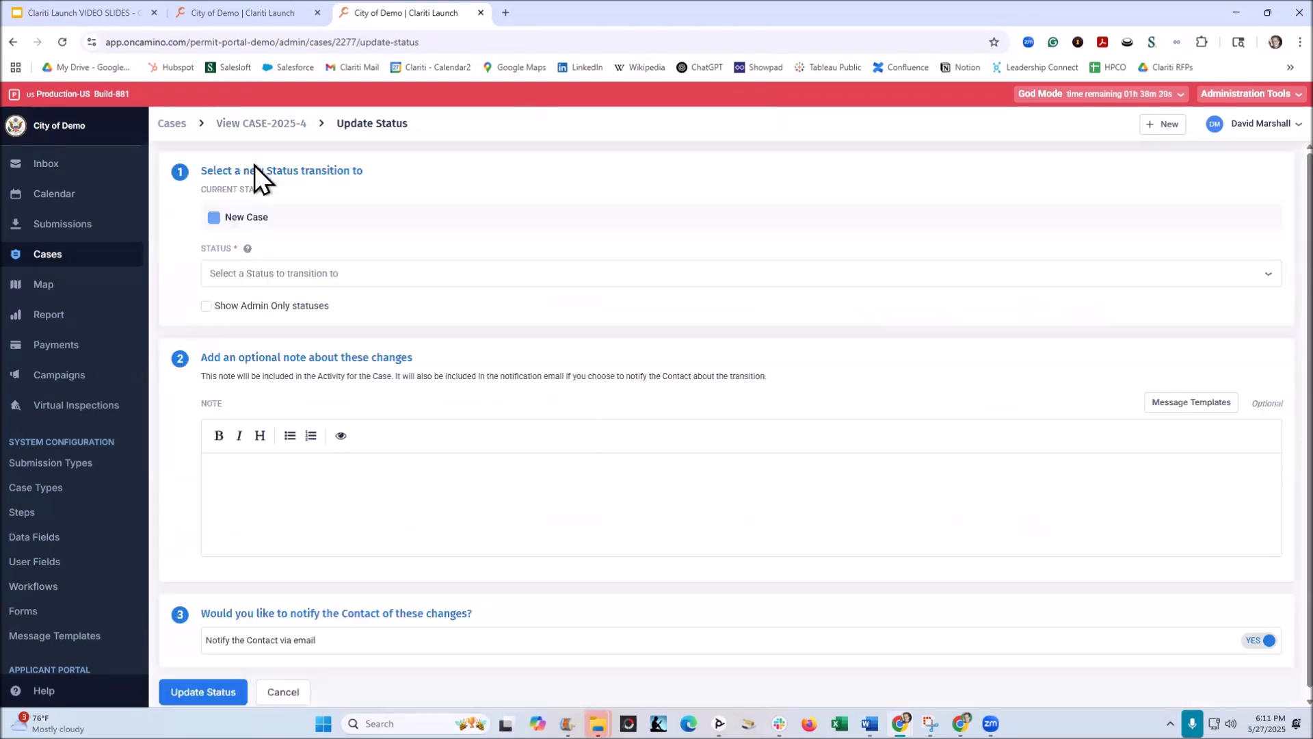
pyautogui.click(281, 274)
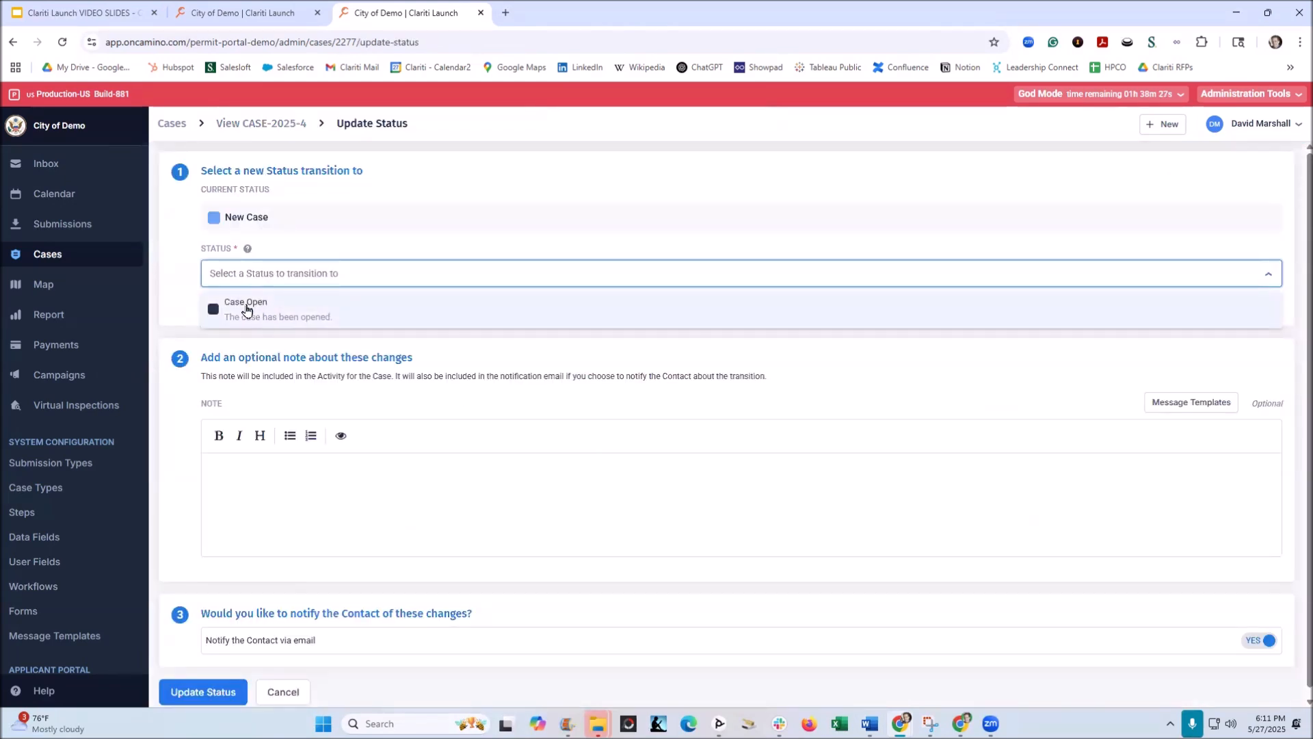
pyautogui.click(247, 310)
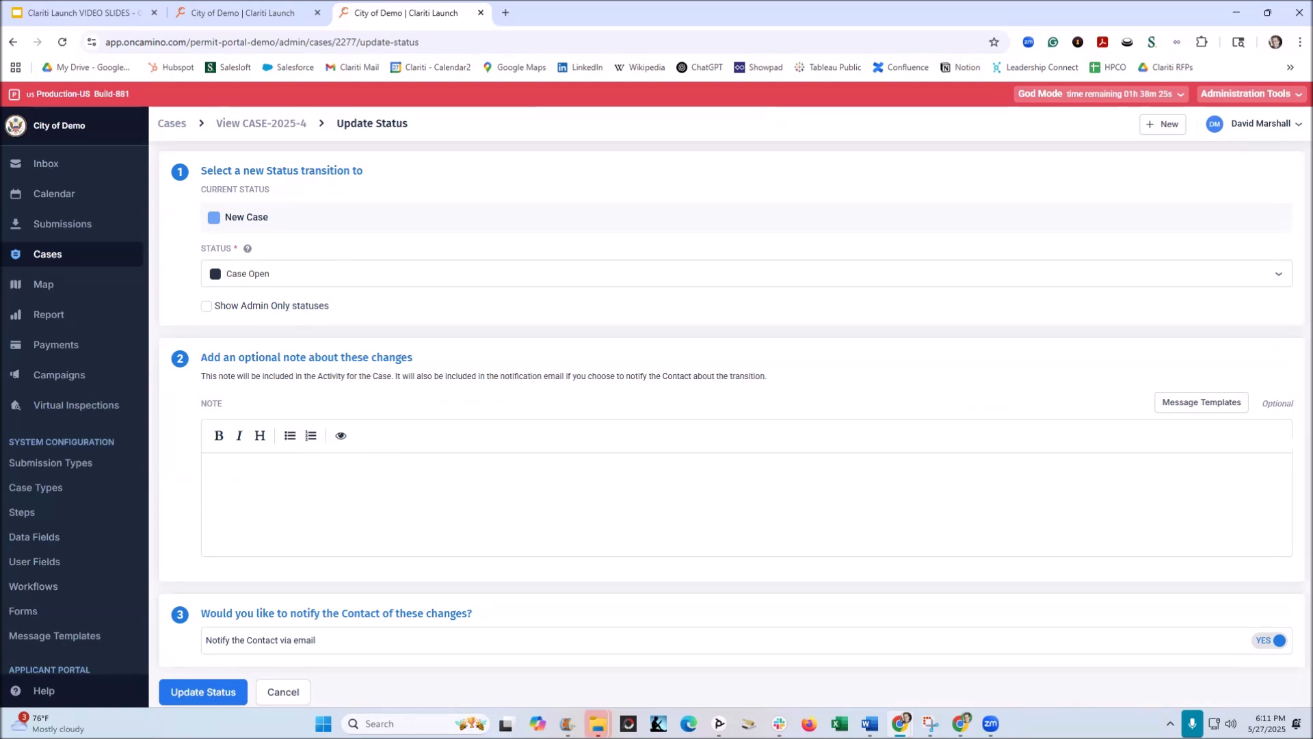
pyautogui.click(200, 693)
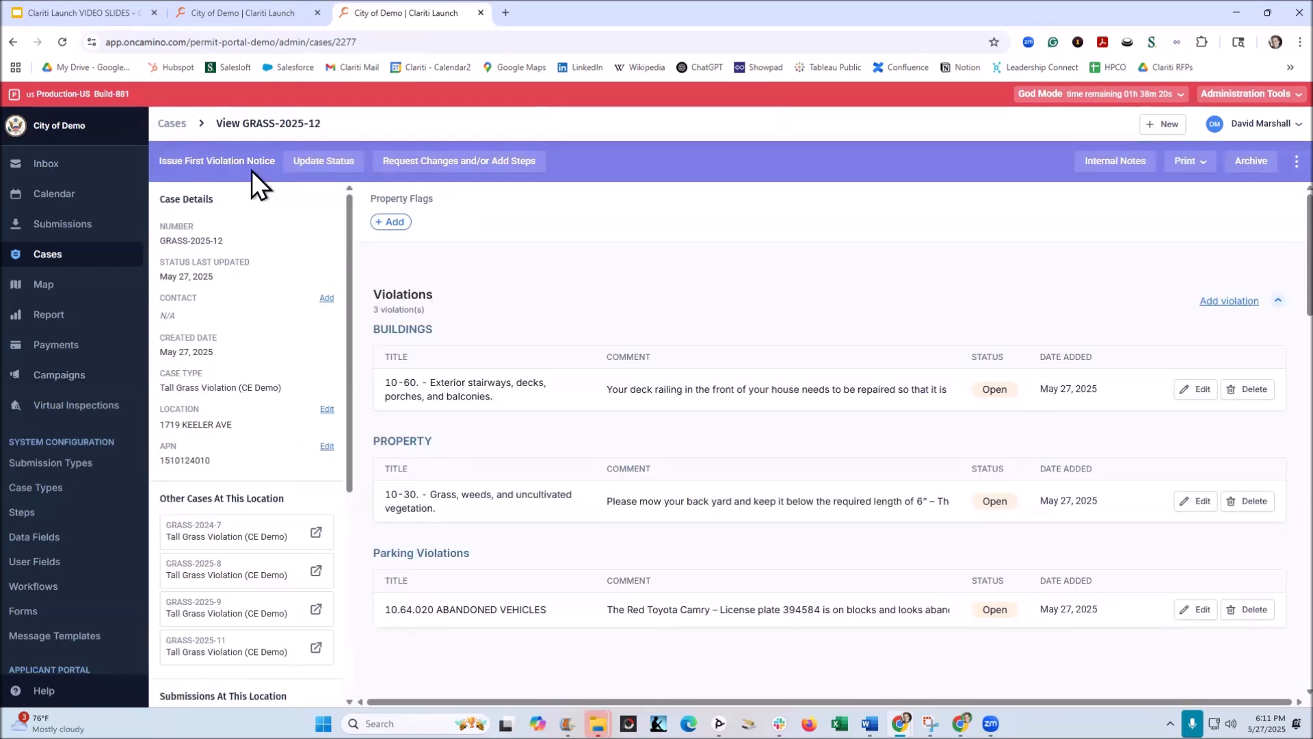
# Step: Check which statuses the case can transition to from Issue First Violation Notice
pyautogui.click(310, 164)
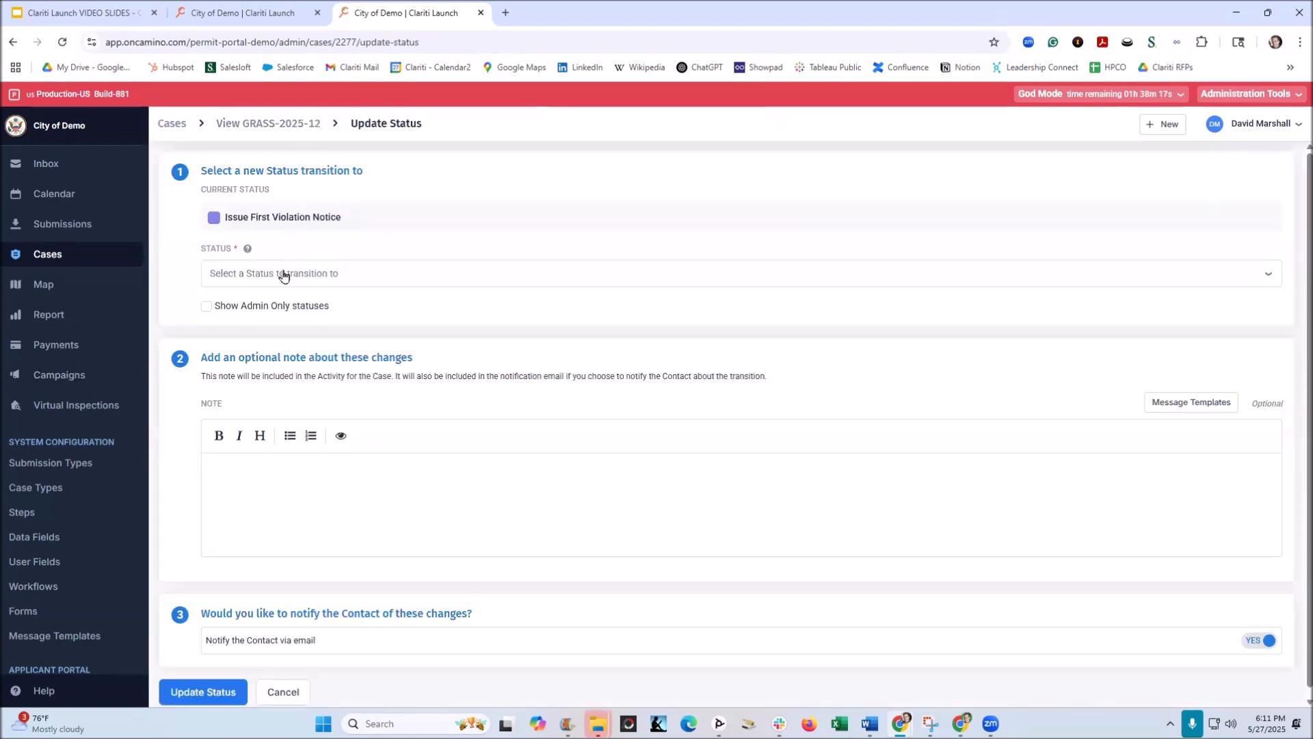
pyautogui.click(284, 275)
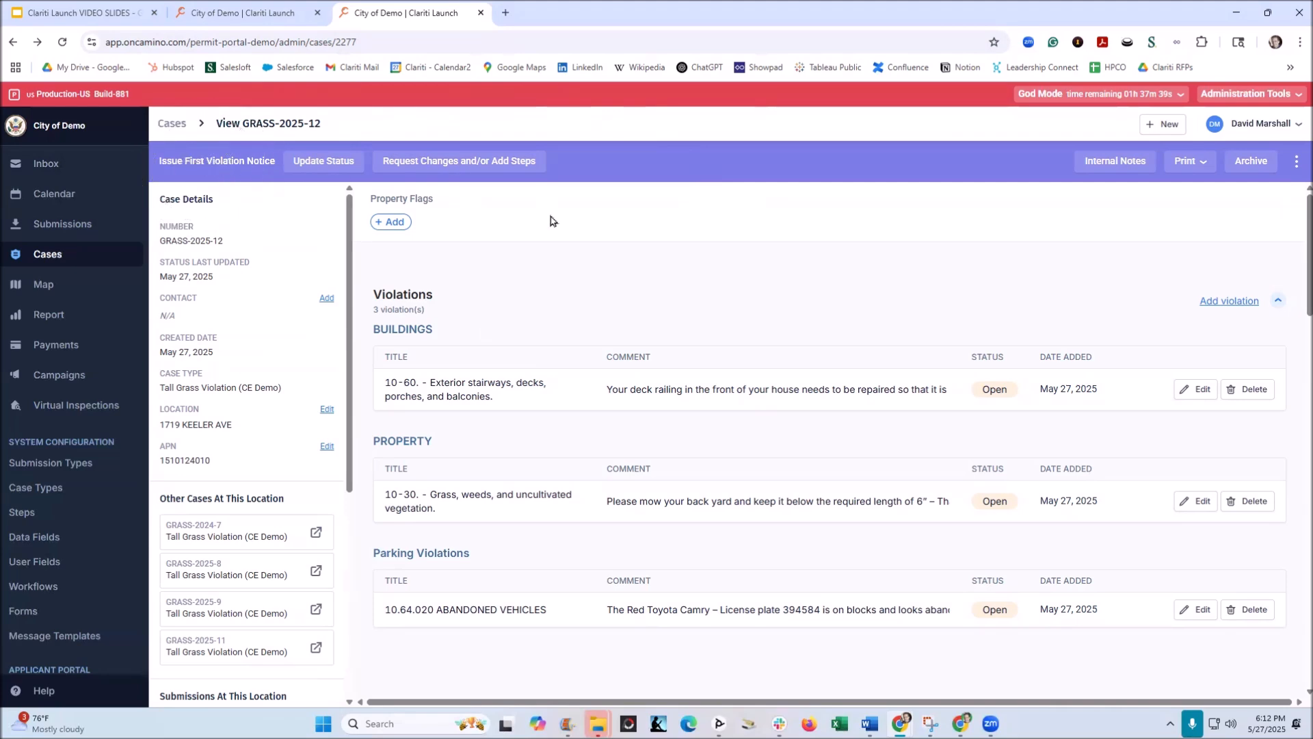
# Step: Complete the Initial Site Inspection step with the result Violation(s) Observed and return to the case
pyautogui.scroll(-10, 721, 312)
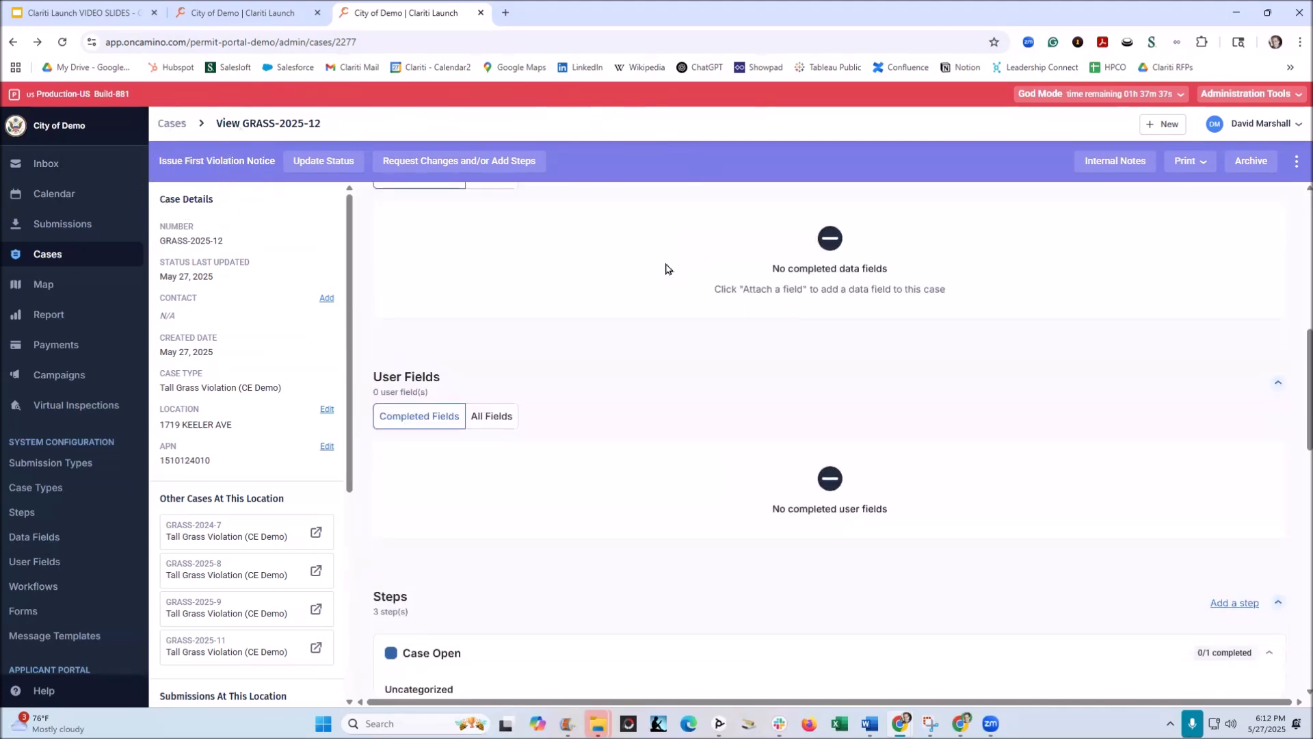
pyautogui.scroll(-2, 665, 268)
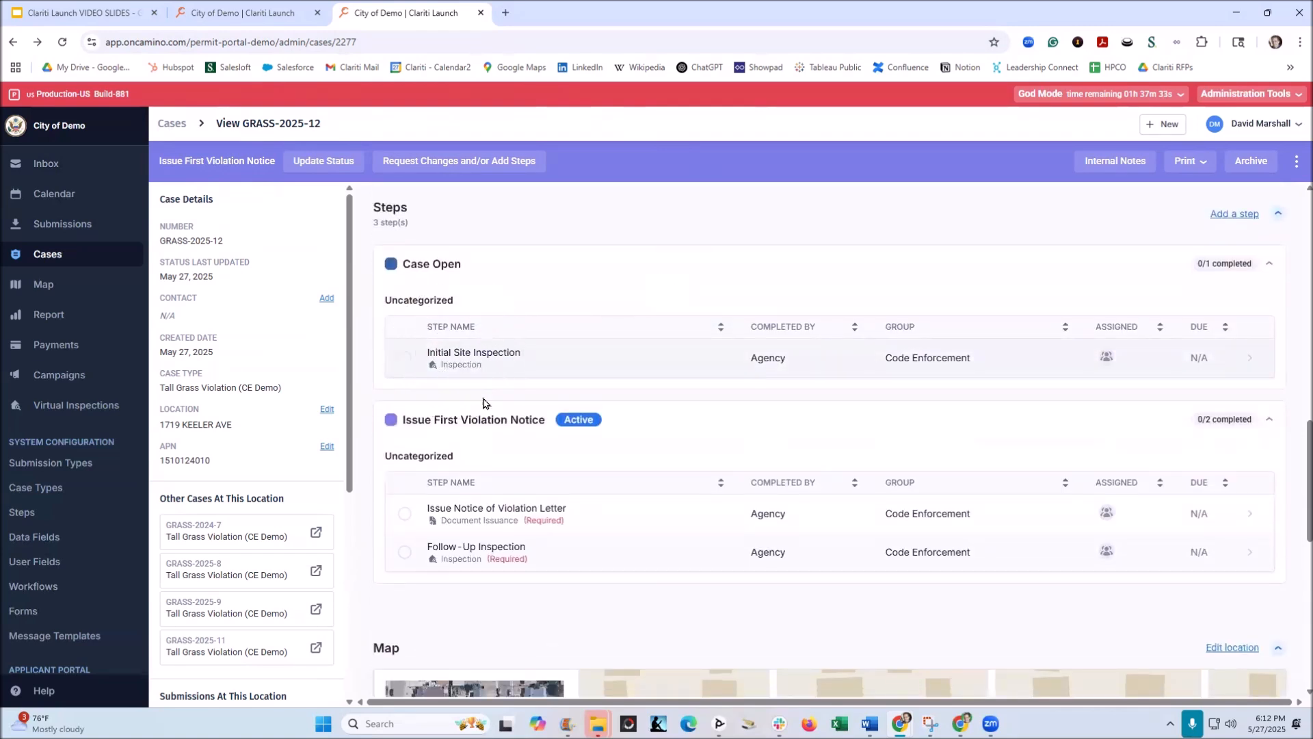
pyautogui.click(467, 359)
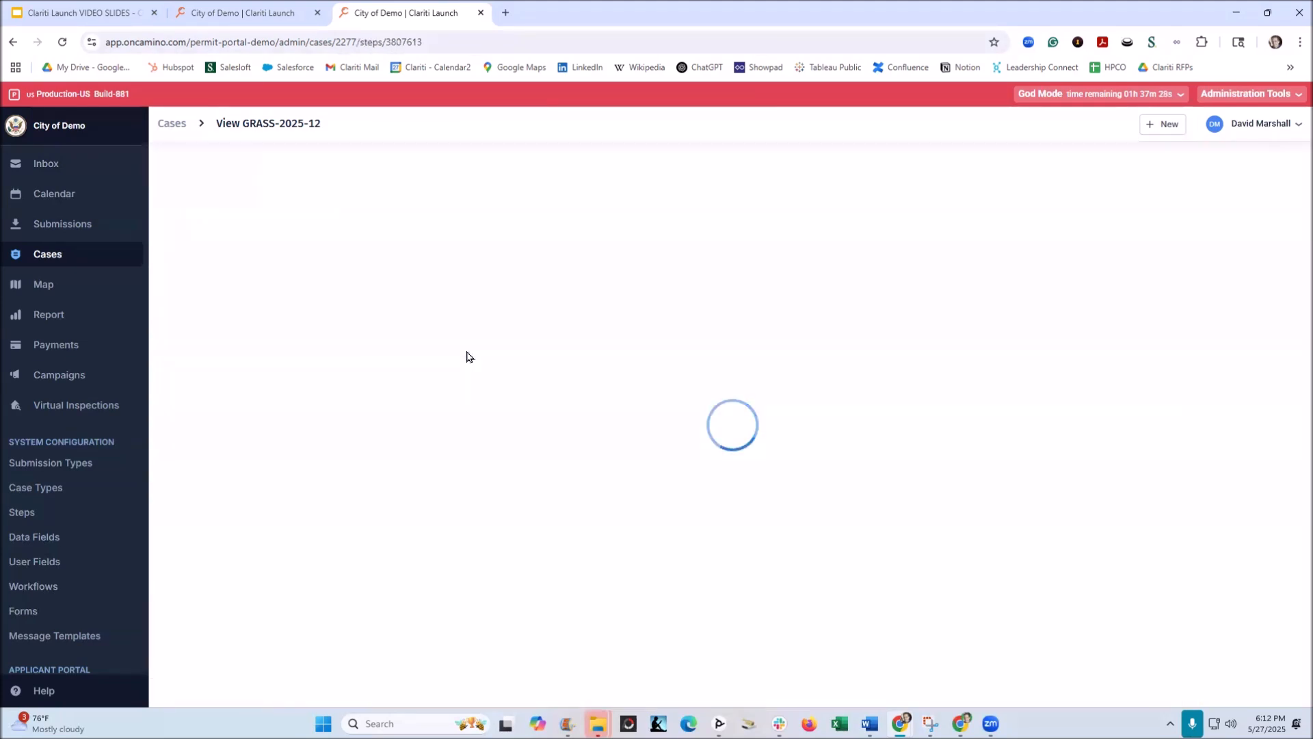
pyautogui.click(1279, 167)
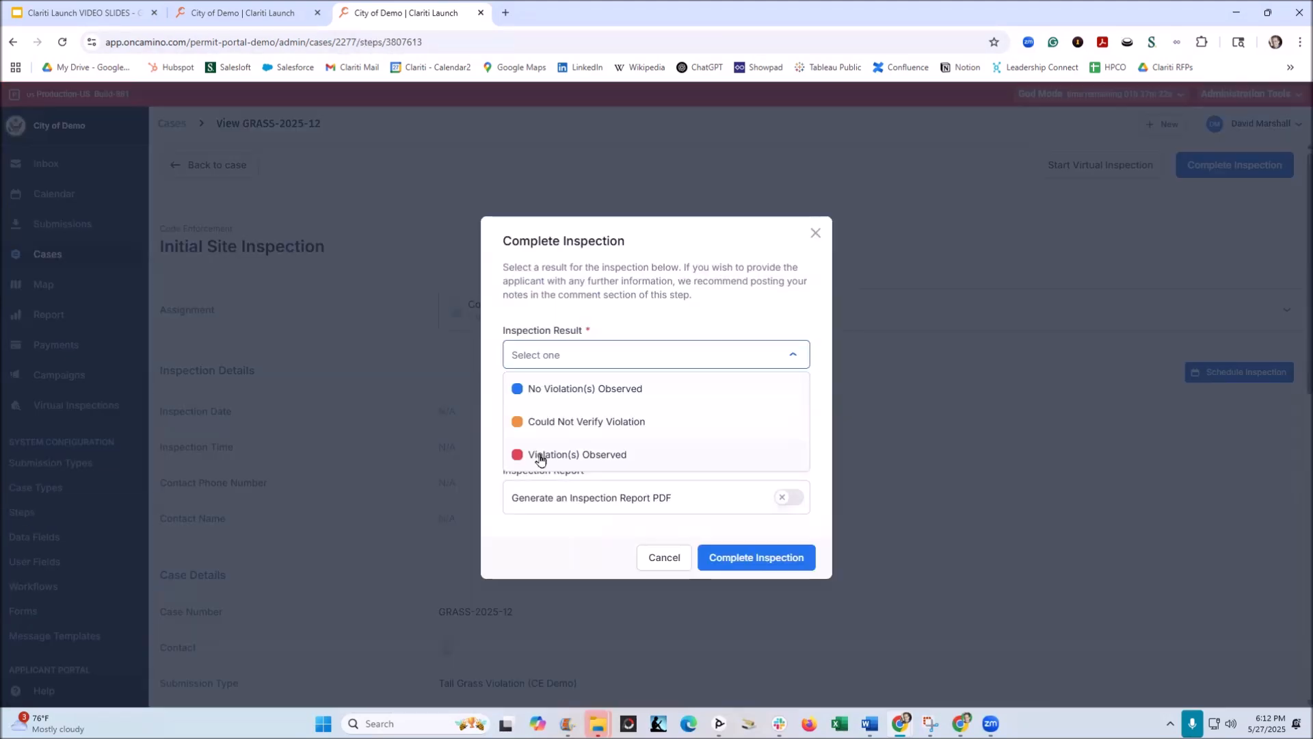
pyautogui.click(540, 456)
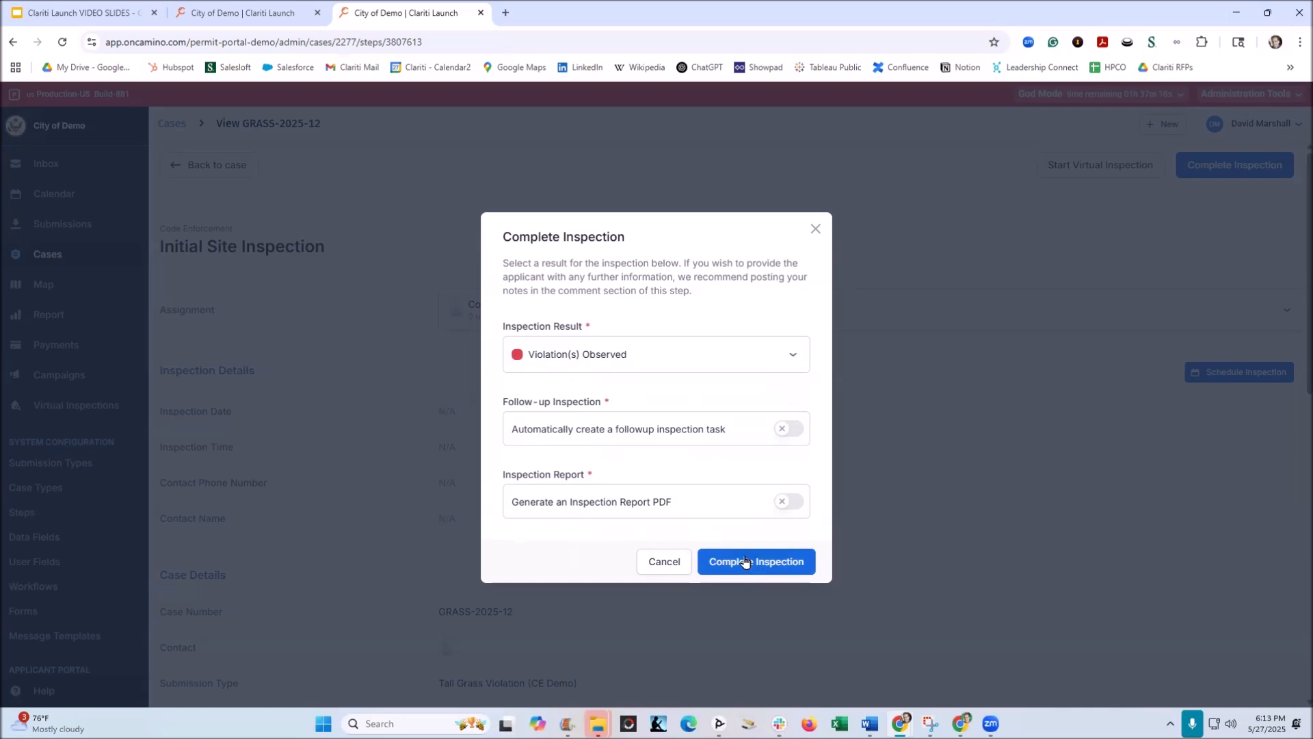
pyautogui.click(568, 512)
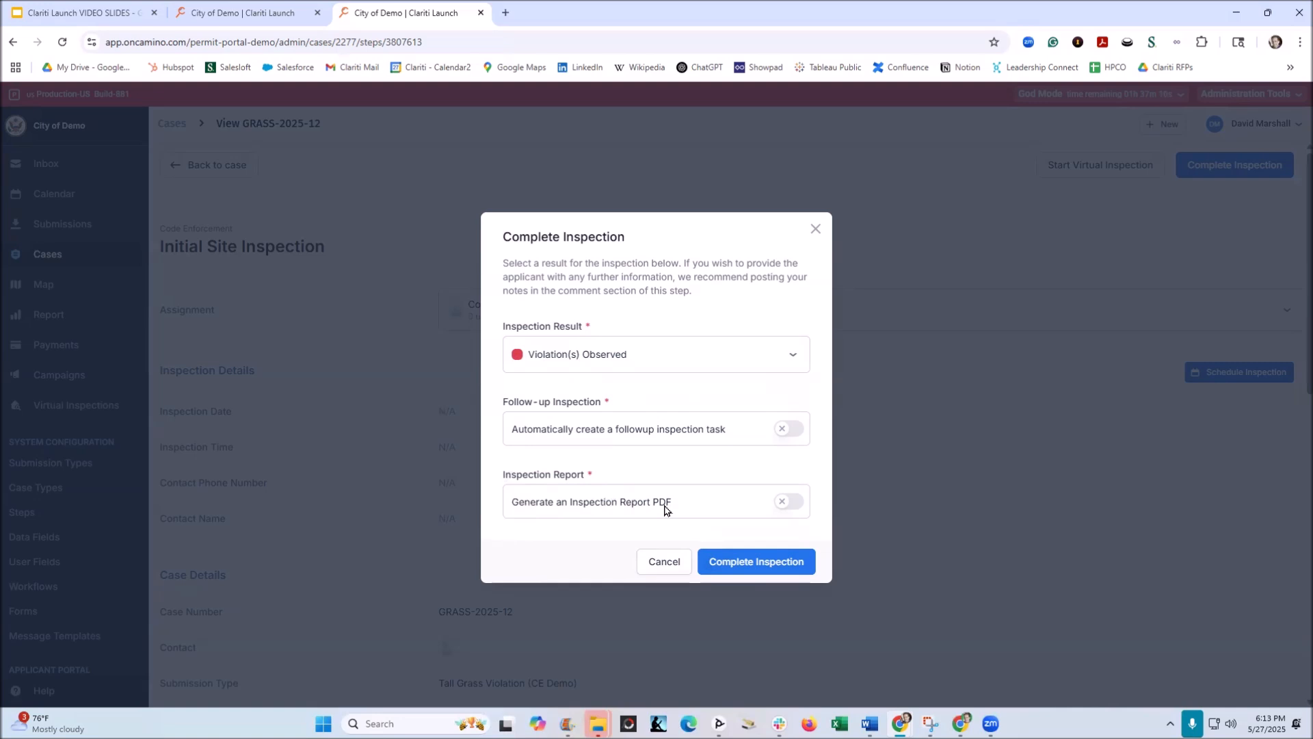
pyautogui.click(722, 566)
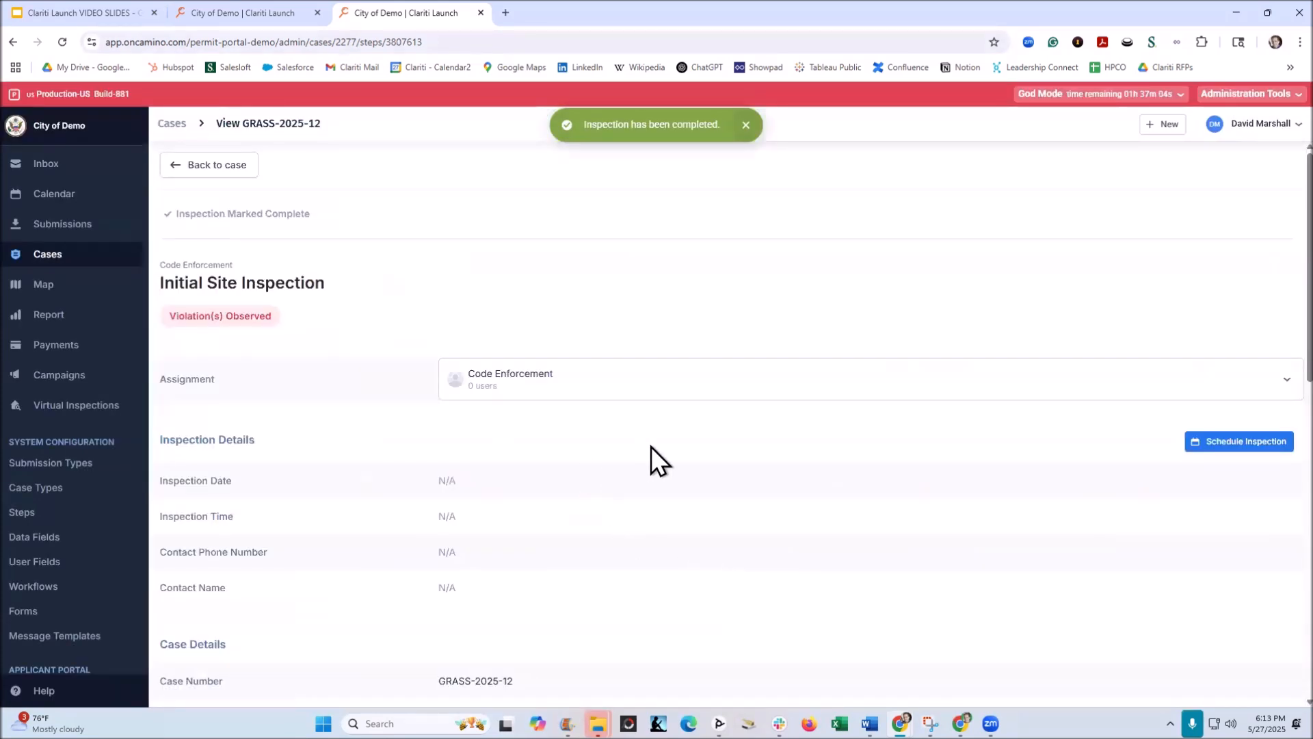
pyautogui.click(208, 165)
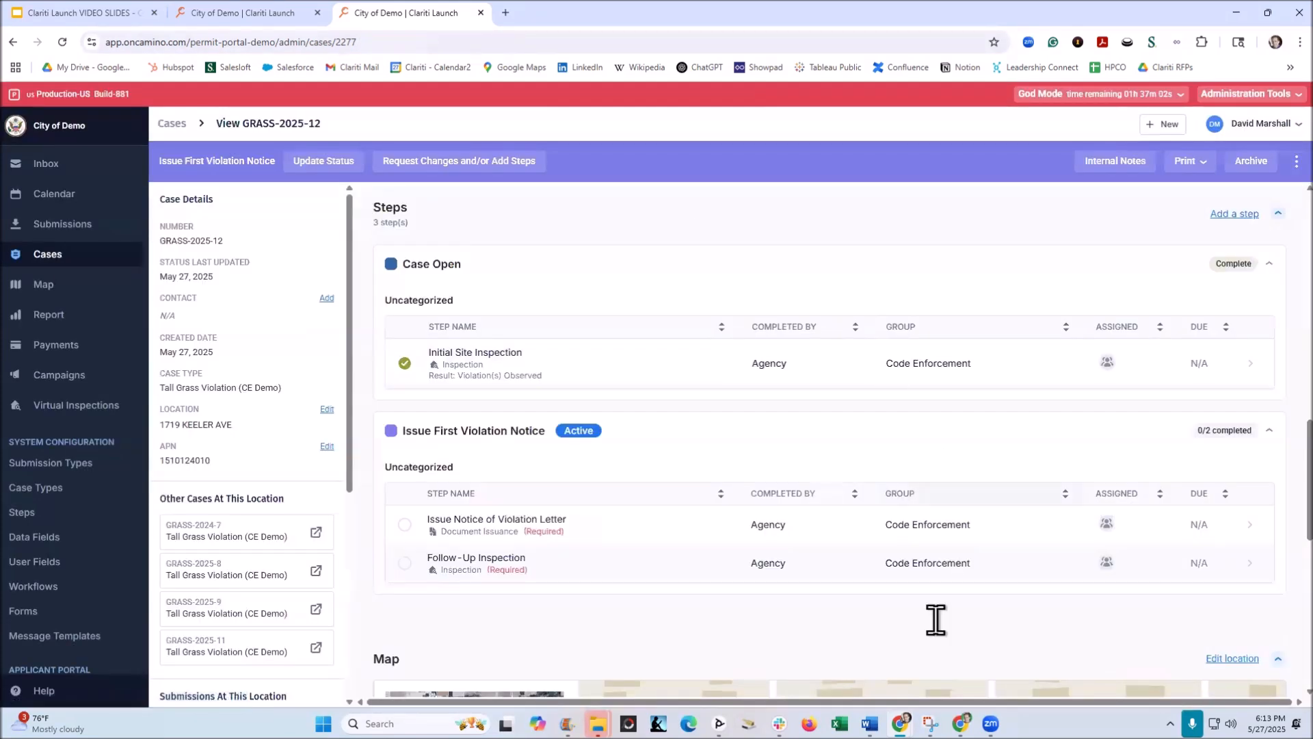
# Step: Issue the Notice of Violation document from the Issue Notice of Violation Letter step, with the violation list appended
pyautogui.scroll(-2, 498, 370)
pyautogui.click(498, 402)
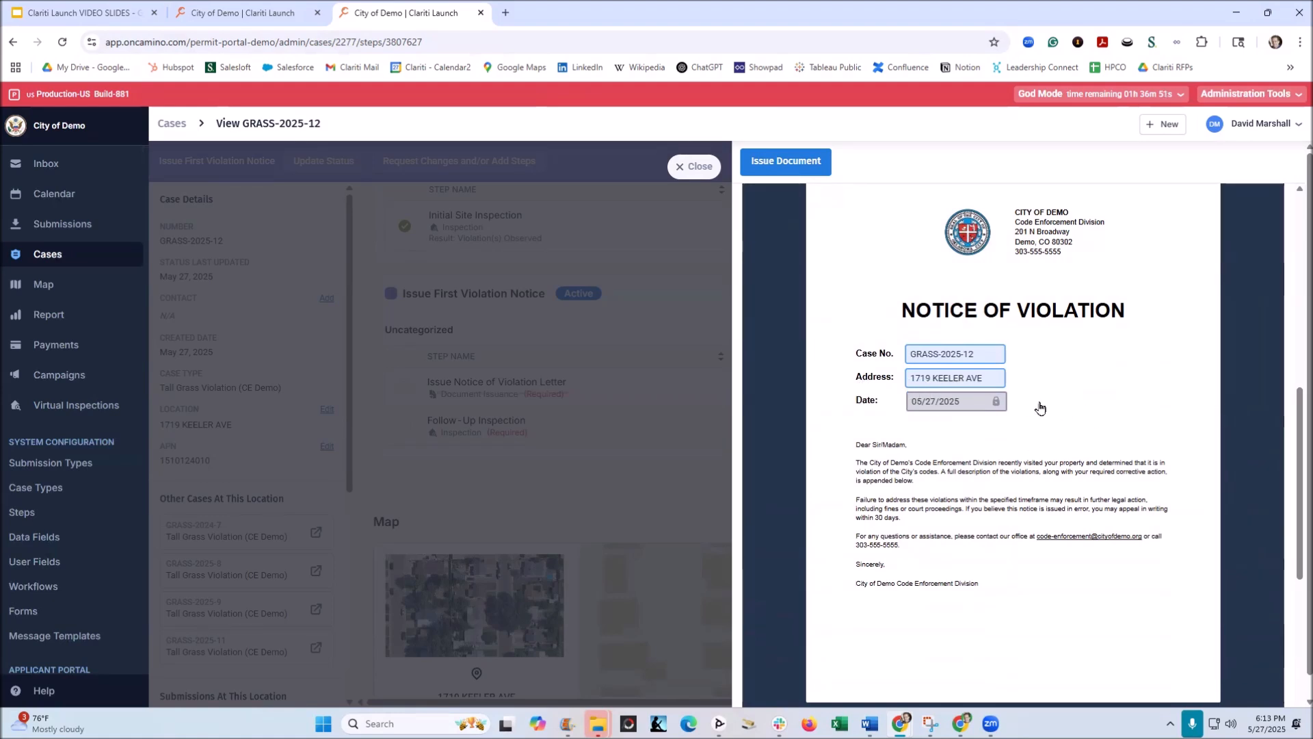
pyautogui.scroll(-3, 1010, 423)
pyautogui.scroll(3, 1009, 423)
pyautogui.scroll(4, 1008, 423)
pyautogui.click(771, 162)
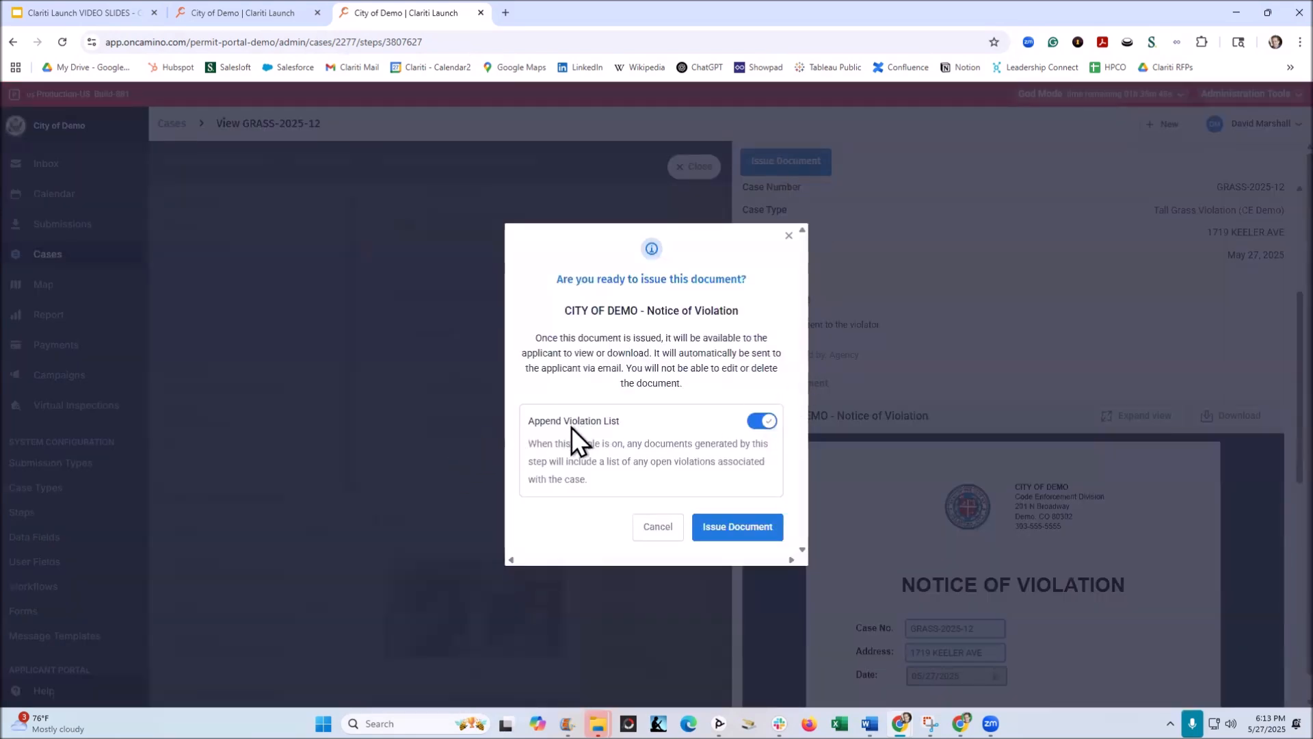
pyautogui.click(739, 528)
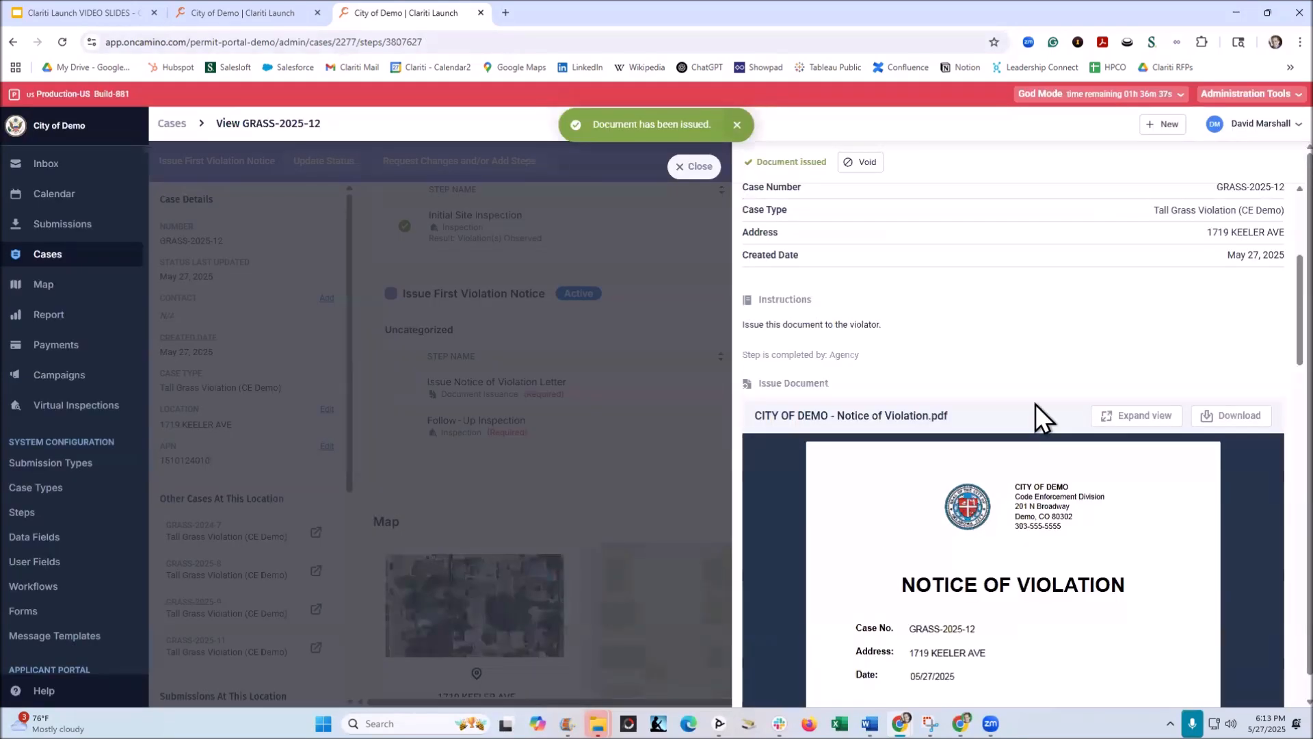
# Step: Look over the issued notice in its preview and download the Notice of Violation PDF
pyautogui.scroll(-10, 1036, 404)
pyautogui.scroll(-2, 967, 258)
pyautogui.scroll(6, 1012, 376)
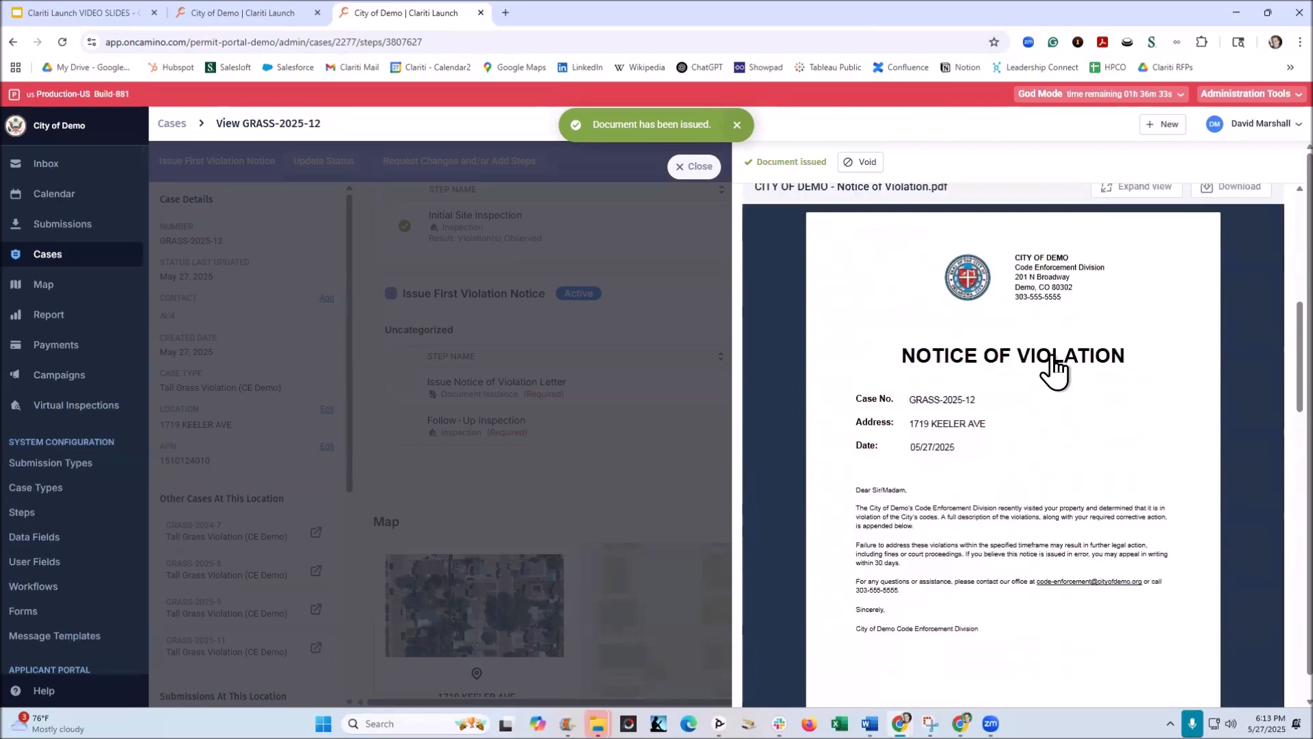
pyautogui.scroll(3, 1054, 370)
pyautogui.click(1236, 415)
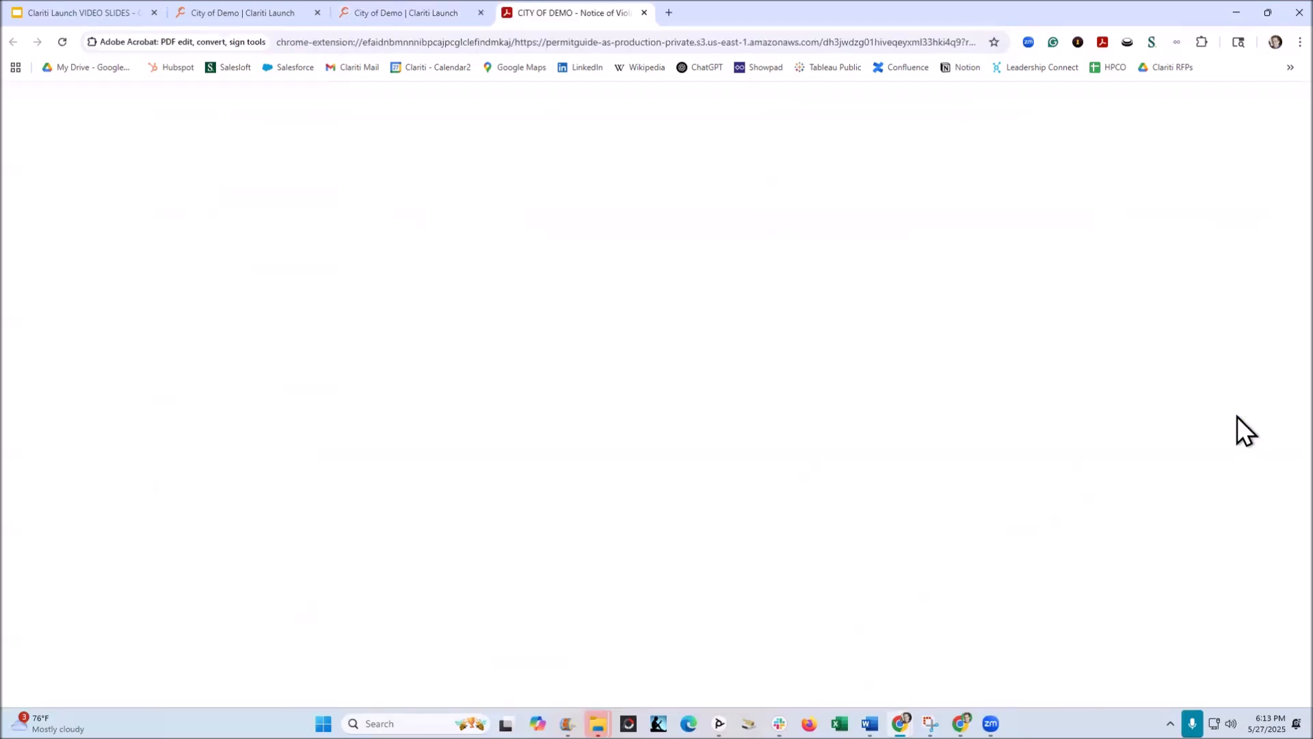
# Step: Enlarge the Notice of Violation PDF and examine its letter and the descriptions and comments in the list of violations
pyautogui.scroll(-2, 910, 297)
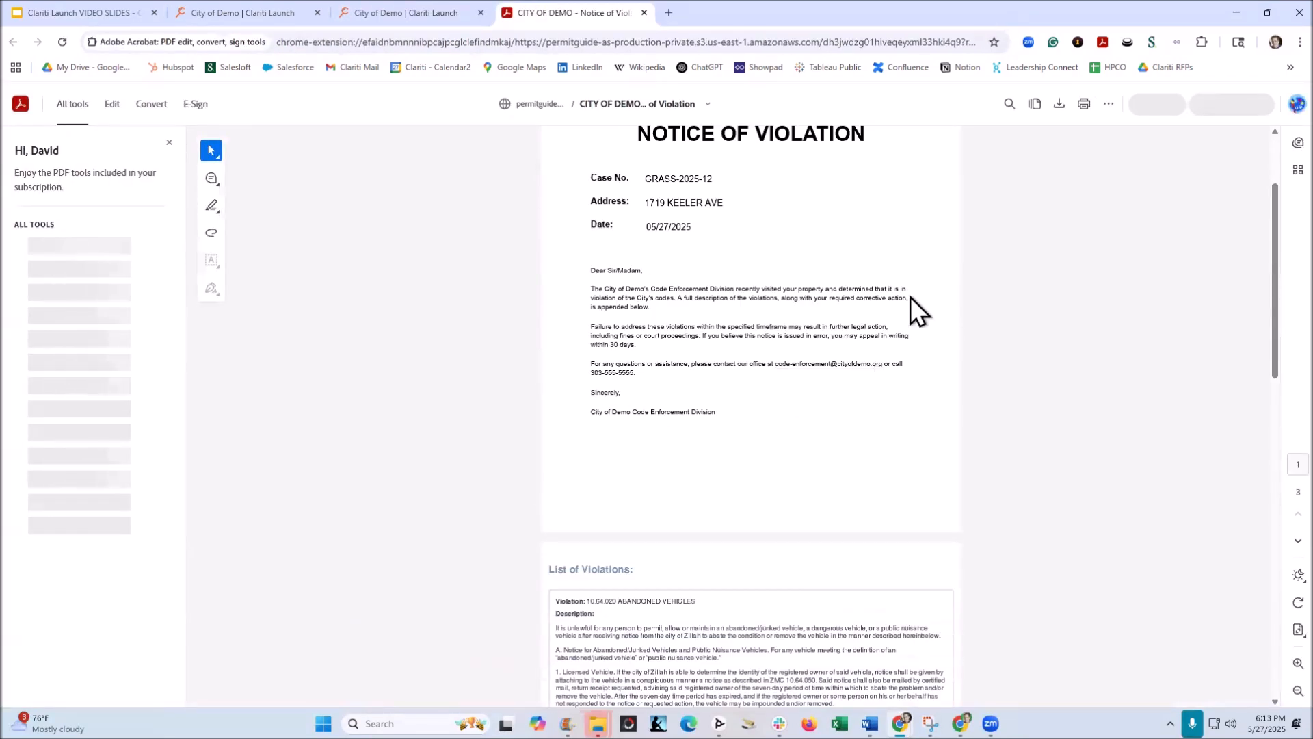
pyautogui.click(1297, 663)
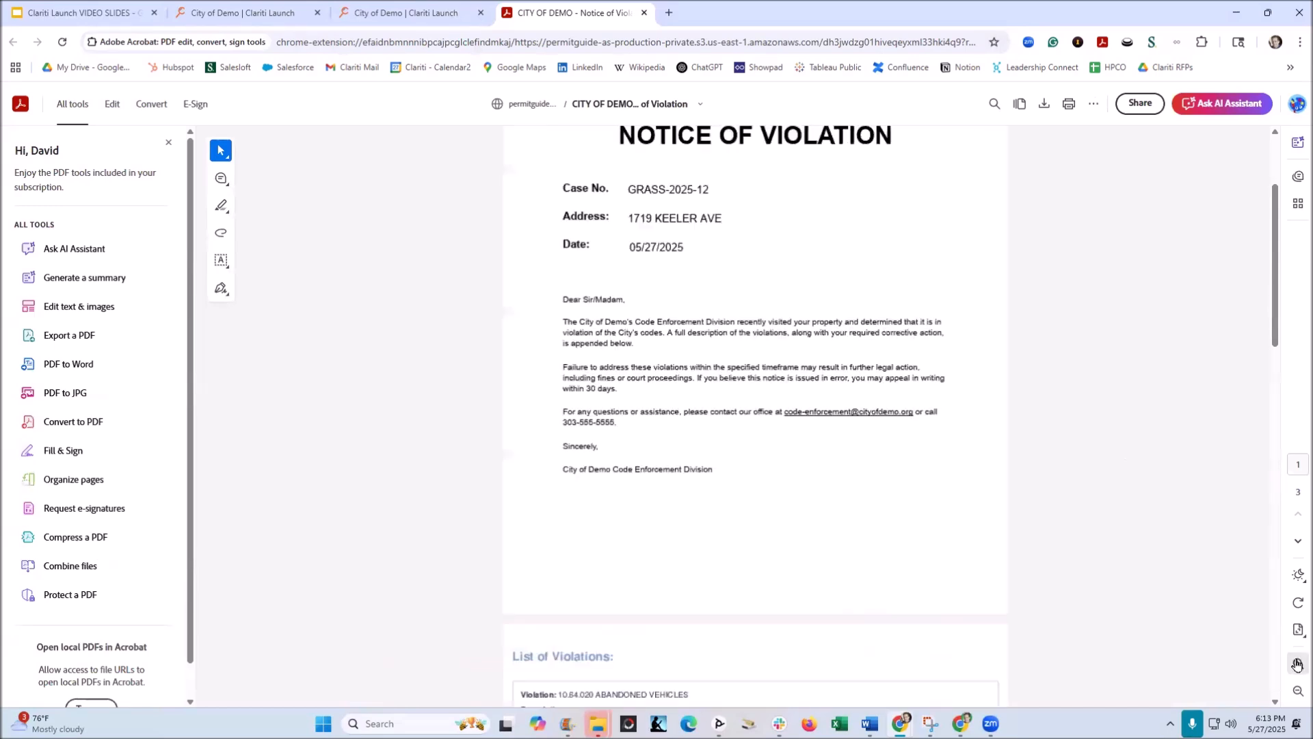
pyautogui.click(1297, 663)
pyautogui.scroll(-8, 882, 383)
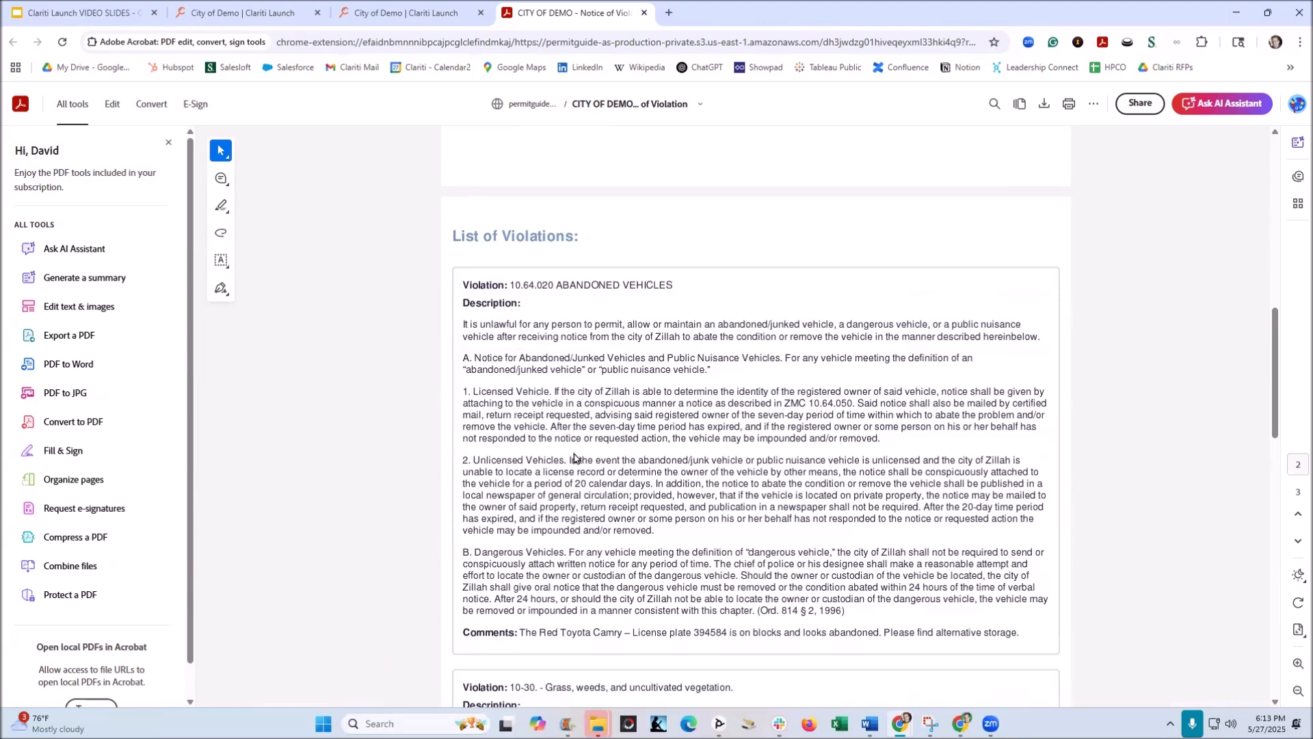
pyautogui.scroll(-2, 617, 320)
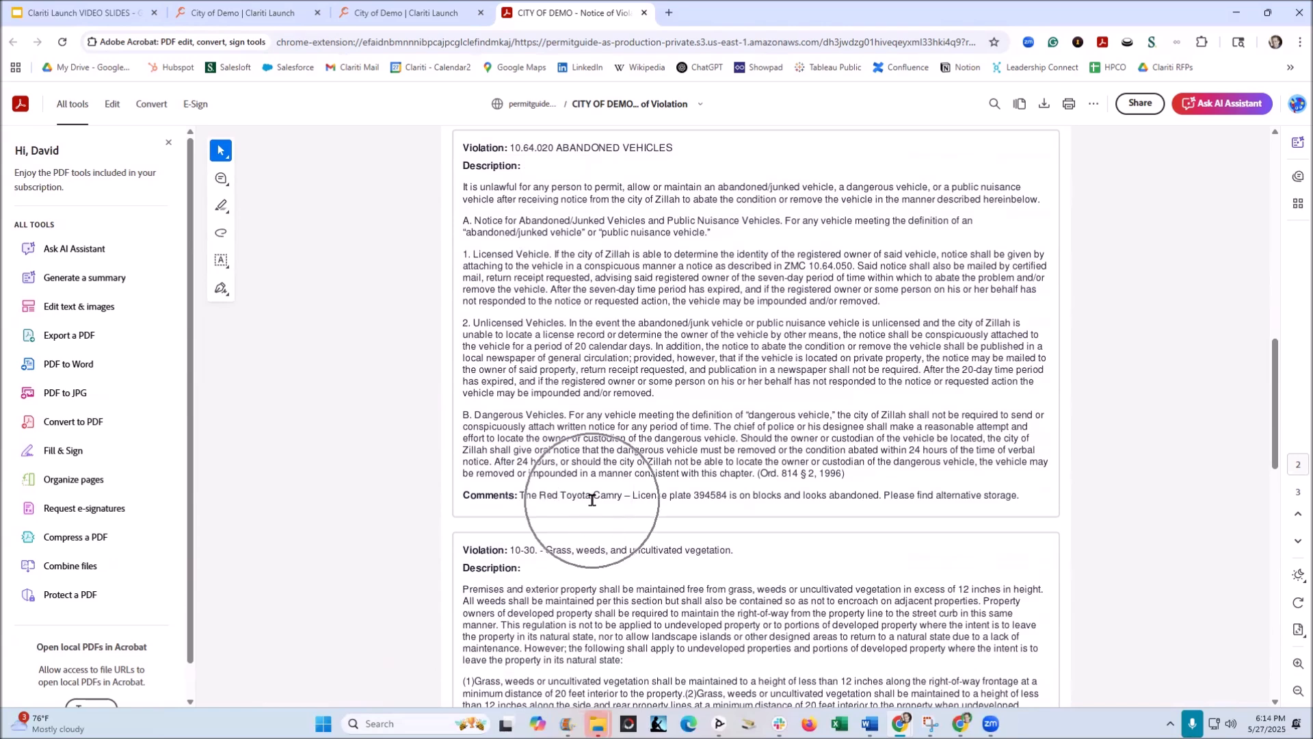
pyautogui.scroll(-4, 728, 462)
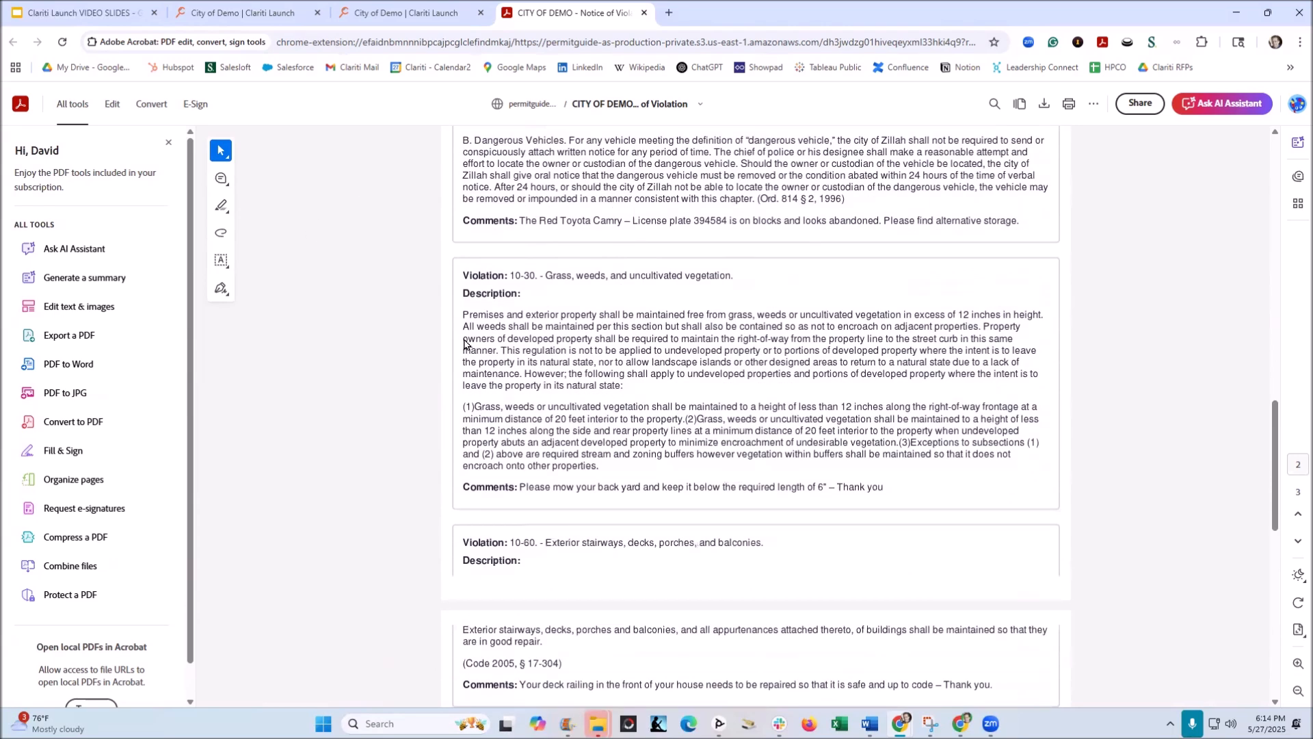
pyautogui.scroll(-2, 582, 355)
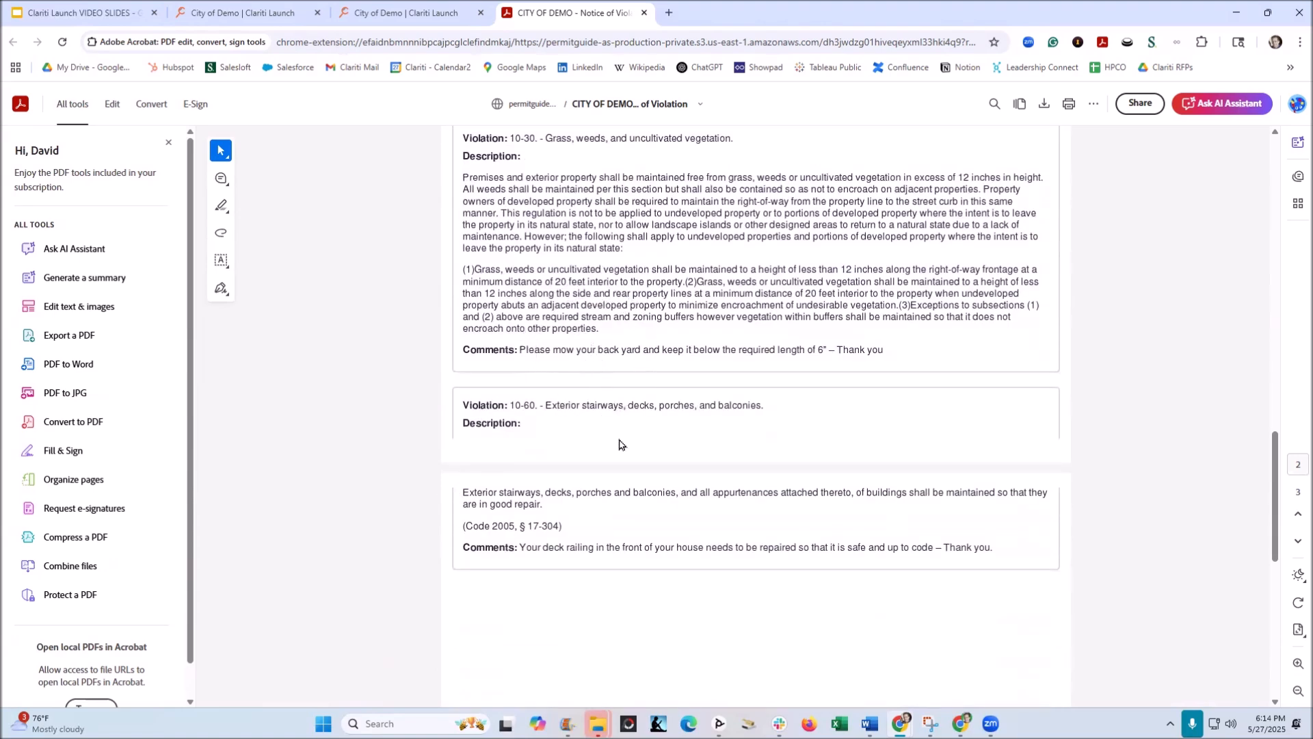
pyautogui.scroll(-2, 636, 418)
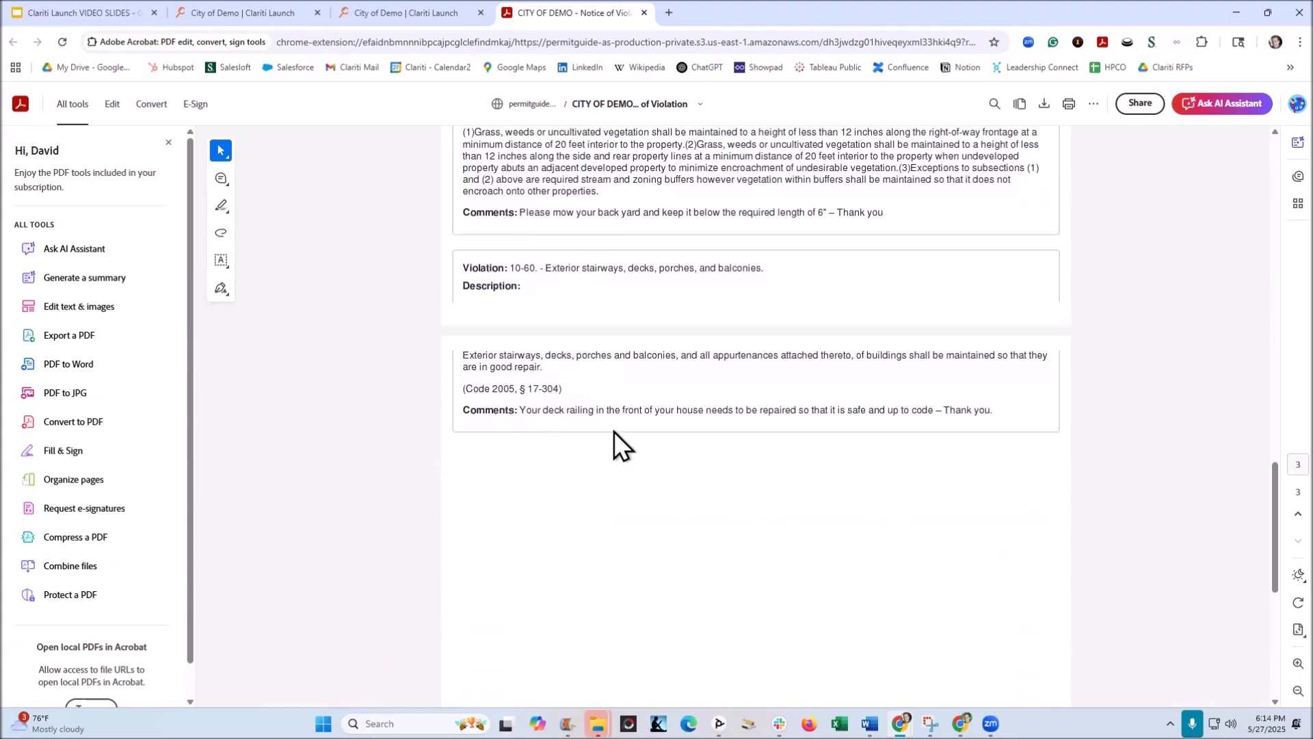
pyautogui.scroll(9, 614, 431)
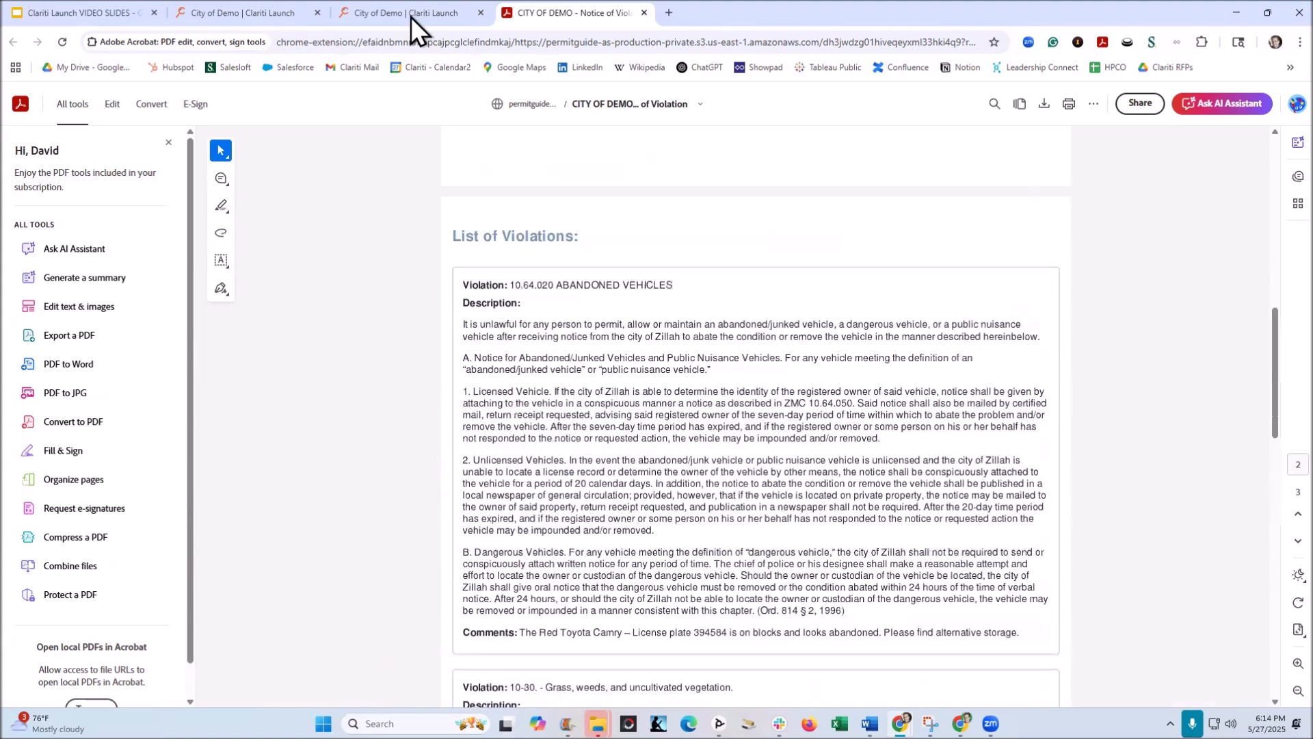
# Step: Switch back to the Clariti Launch case and close the issued Notice of Violation document
pyautogui.click(410, 16)
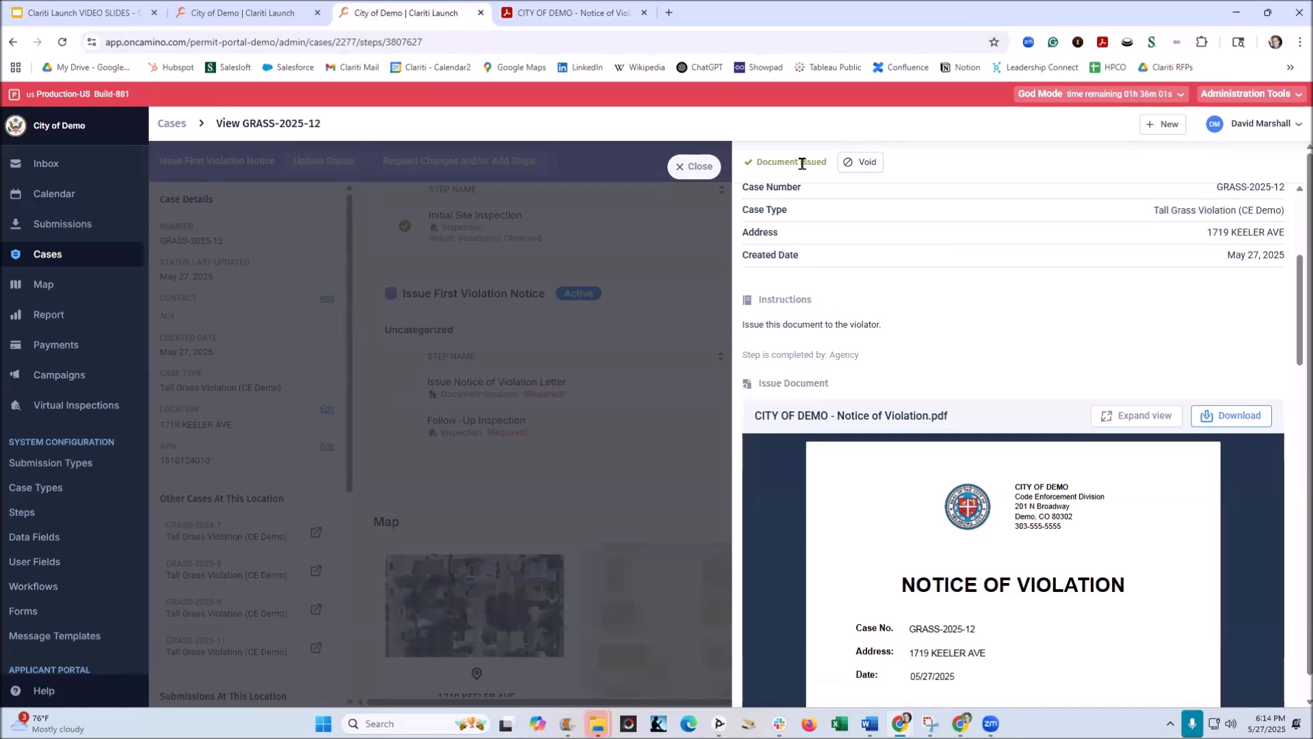
pyautogui.click(865, 174)
pyautogui.click(695, 164)
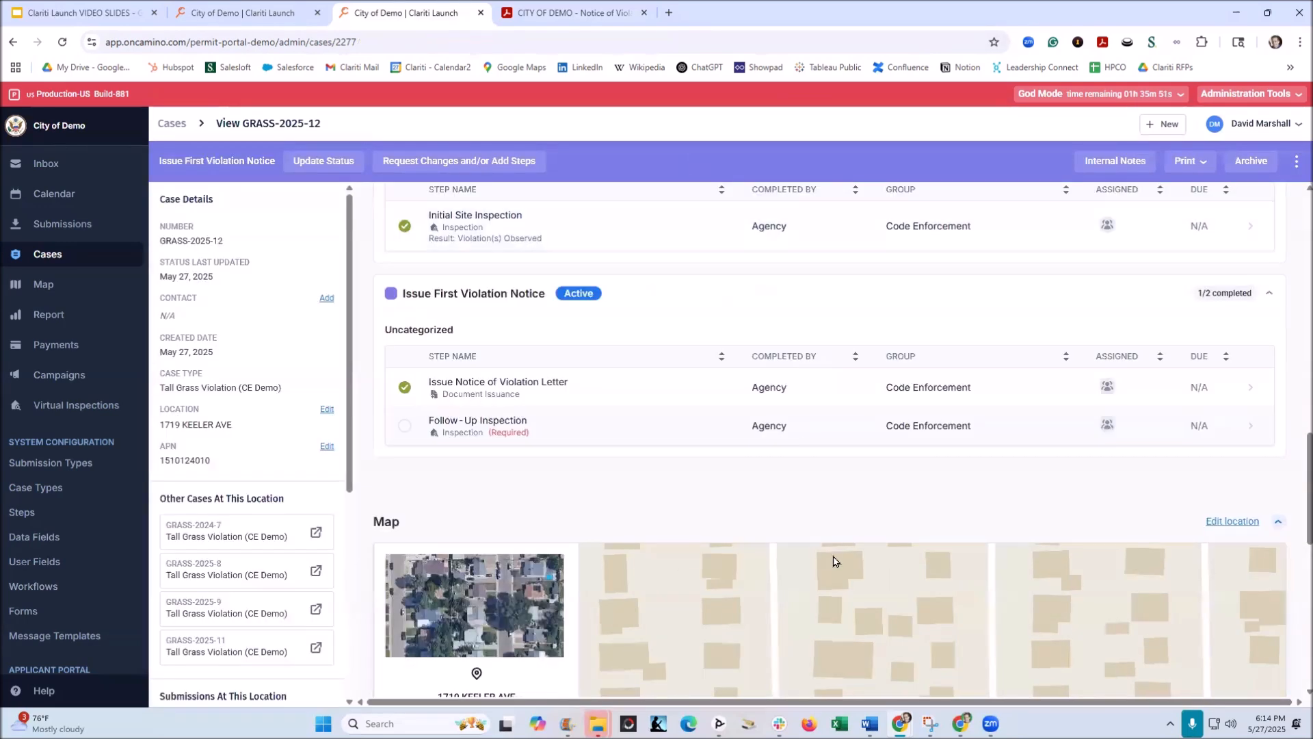
# Step: Schedule the Follow-Up Inspection for 2025-06-03, AM (Morning), with inspection time 12:00
pyautogui.click(473, 427)
pyautogui.click(484, 422)
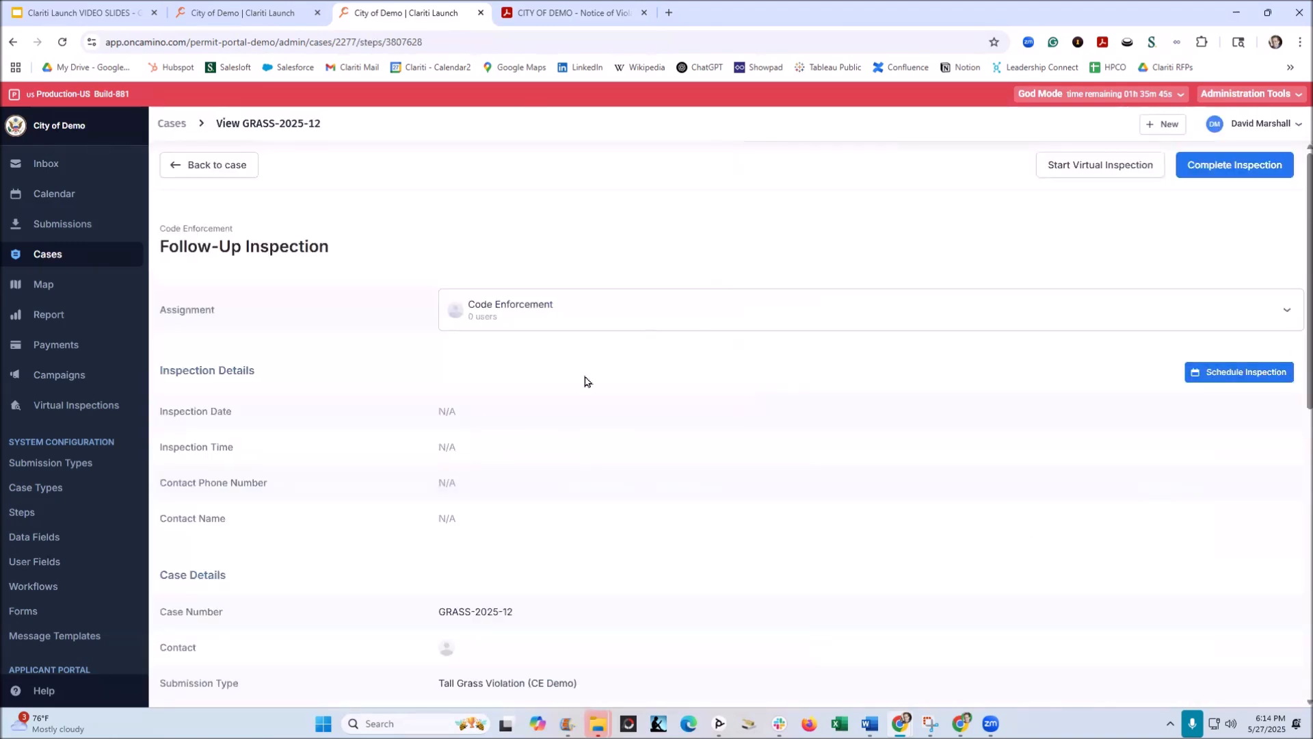
pyautogui.click(1248, 371)
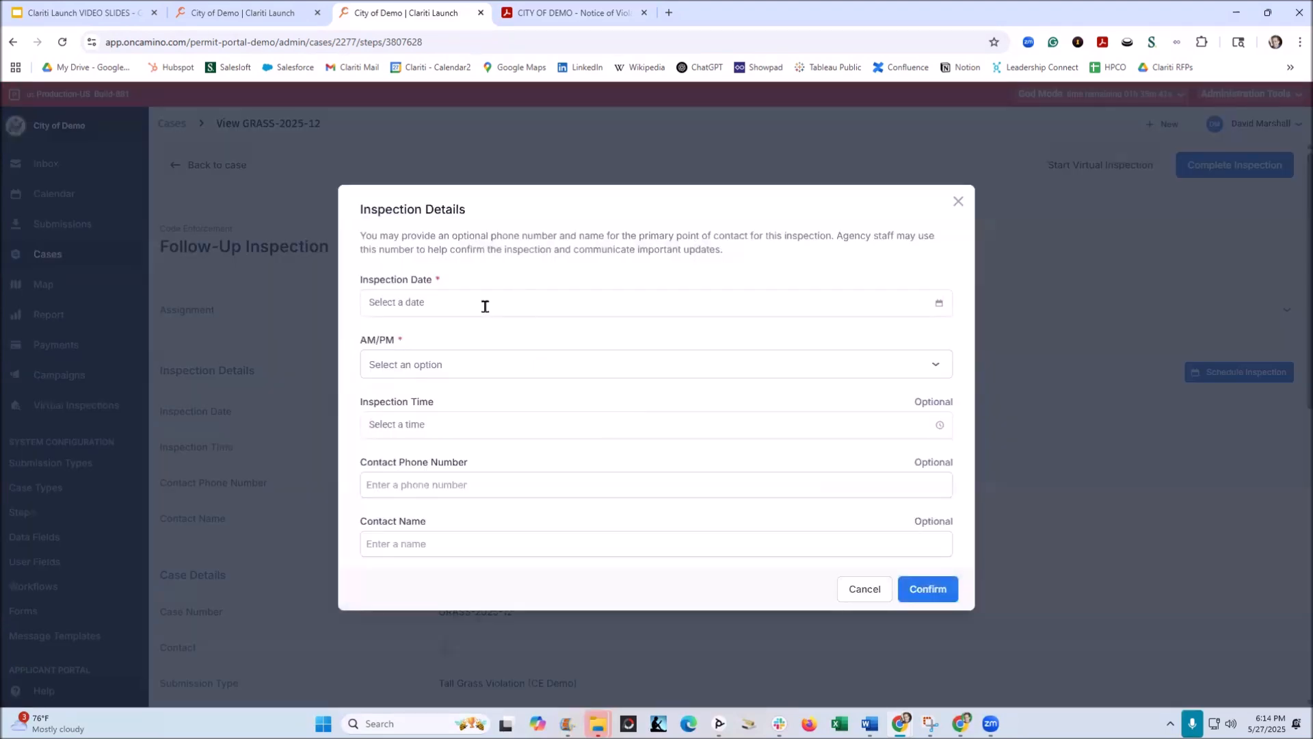
pyautogui.click(485, 306)
pyautogui.click(437, 456)
pyautogui.click(454, 363)
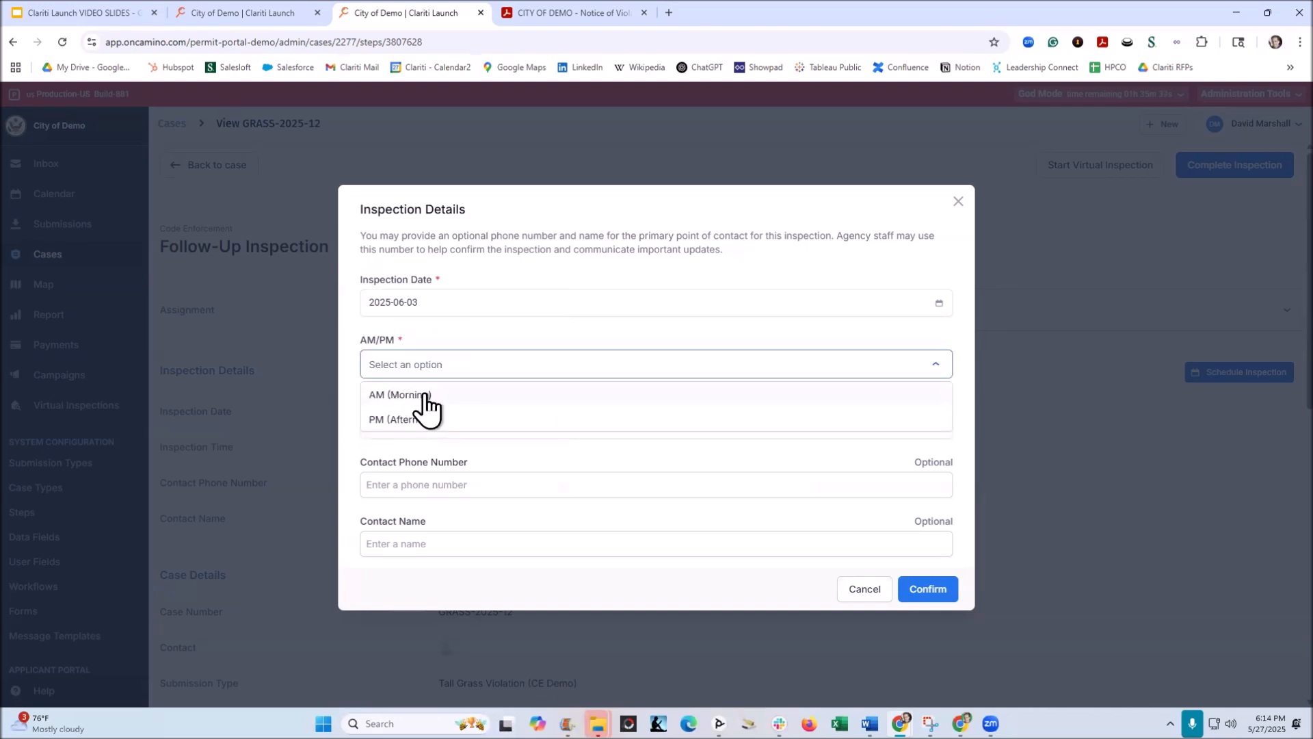
pyautogui.click(427, 395)
pyautogui.click(413, 437)
pyautogui.click(414, 451)
pyautogui.click(575, 456)
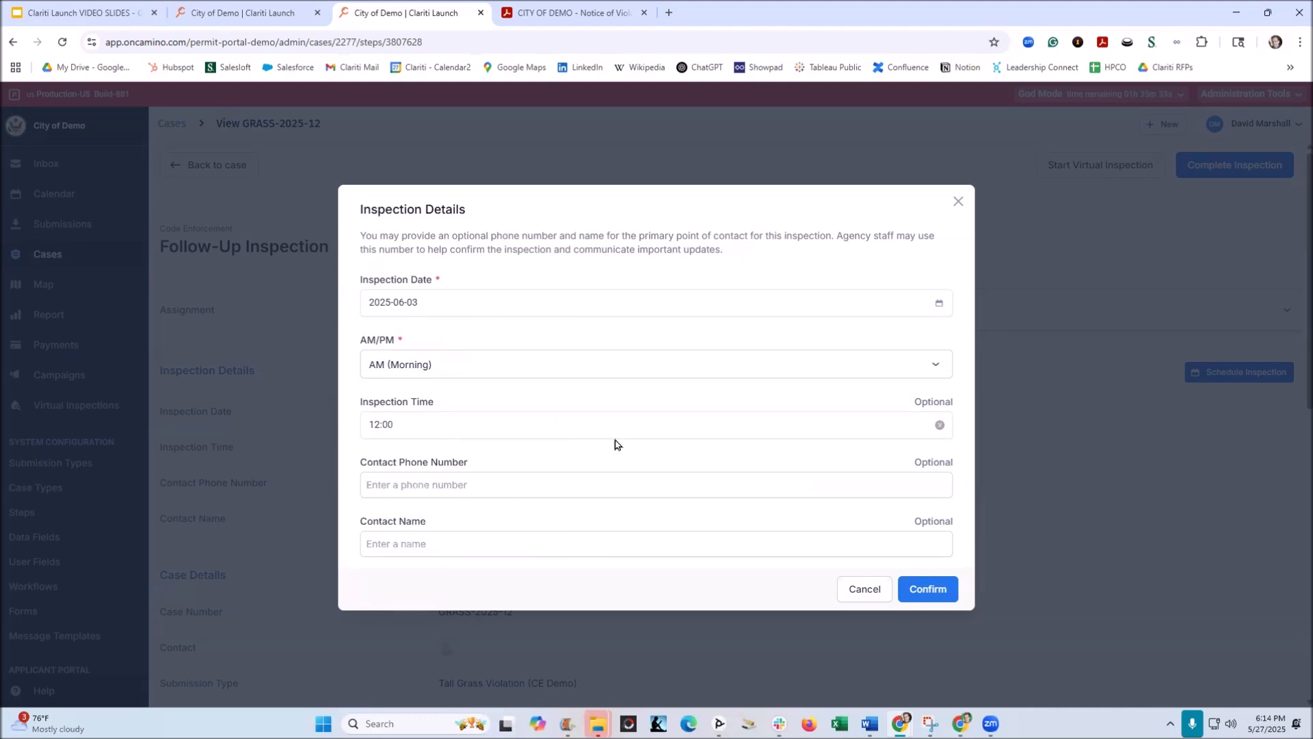
pyautogui.click(942, 590)
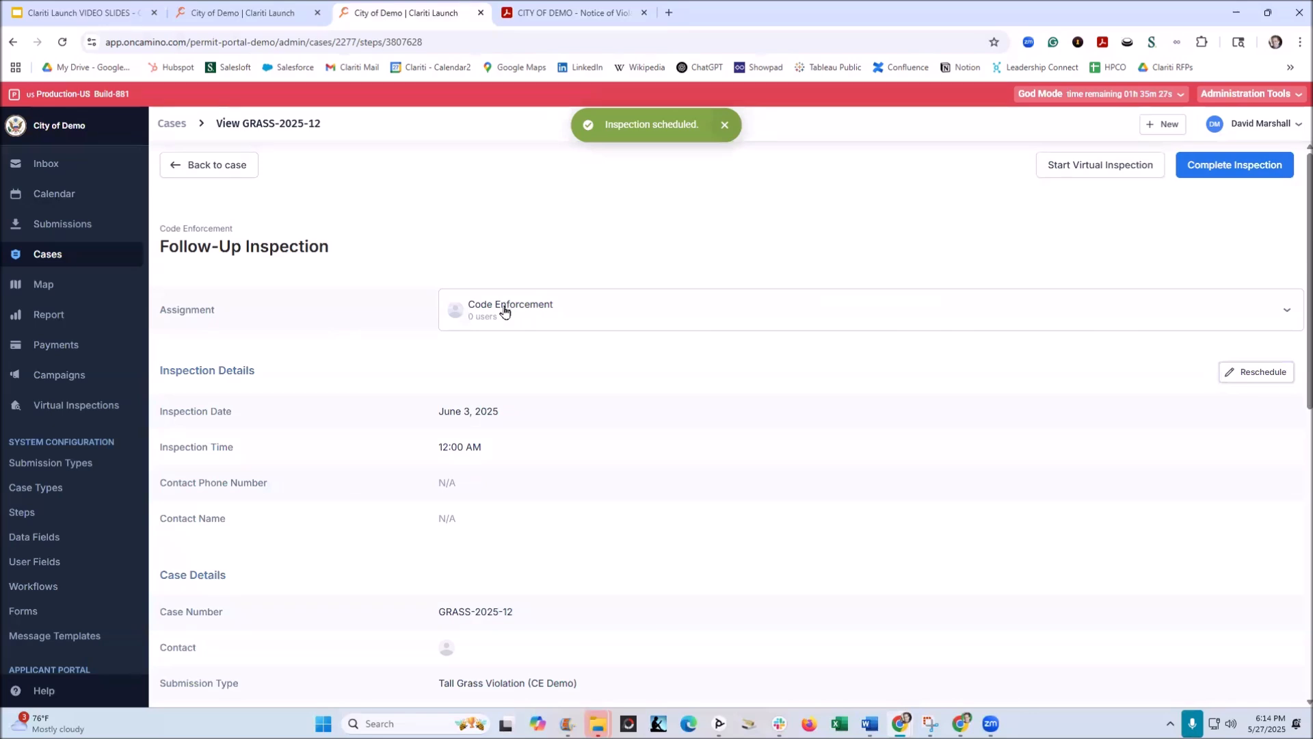
# Step: Assign the Follow-Up Inspection to the signed-in staff member instead of the Code Enforcement group
pyautogui.click(504, 311)
pyautogui.scroll(-6, 538, 452)
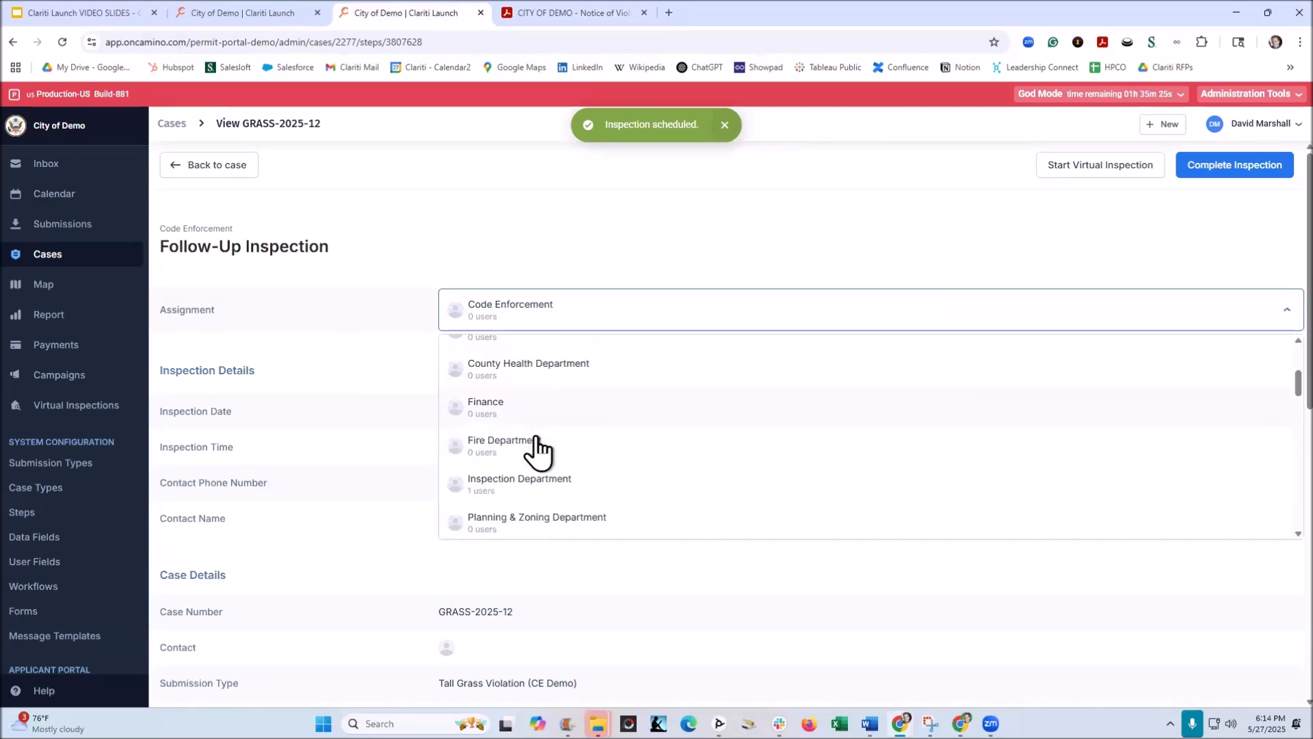
pyautogui.scroll(-2, 538, 453)
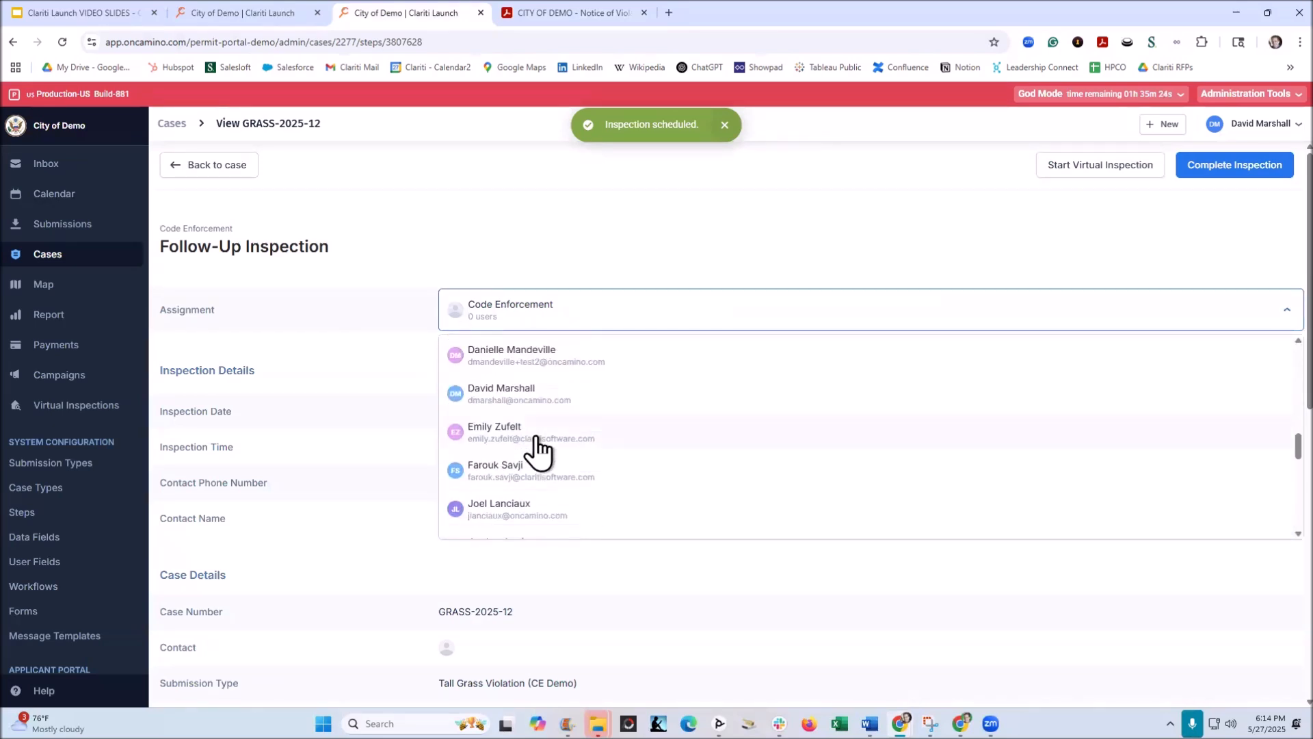
pyautogui.click(516, 393)
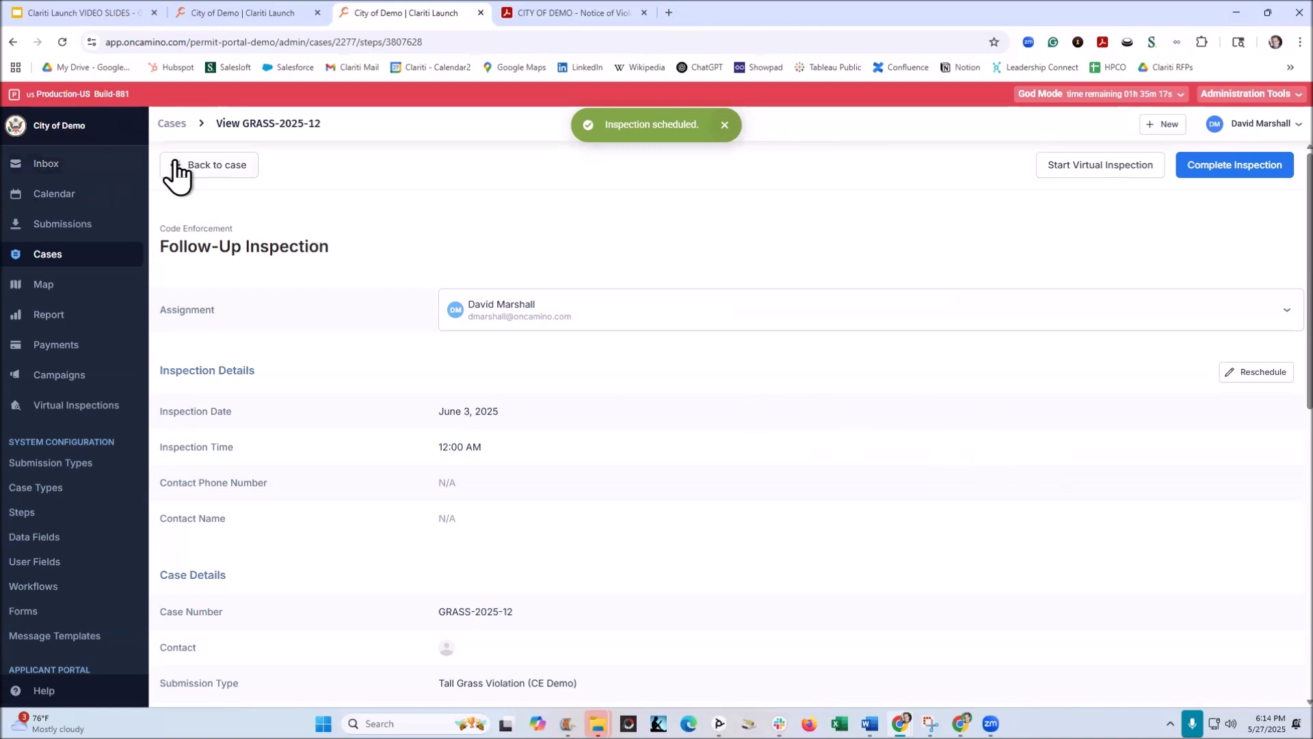
# Step: Check the assigned tasks in the inbox and reopen case GRASS-2025-12 from the case list
pyautogui.click(50, 174)
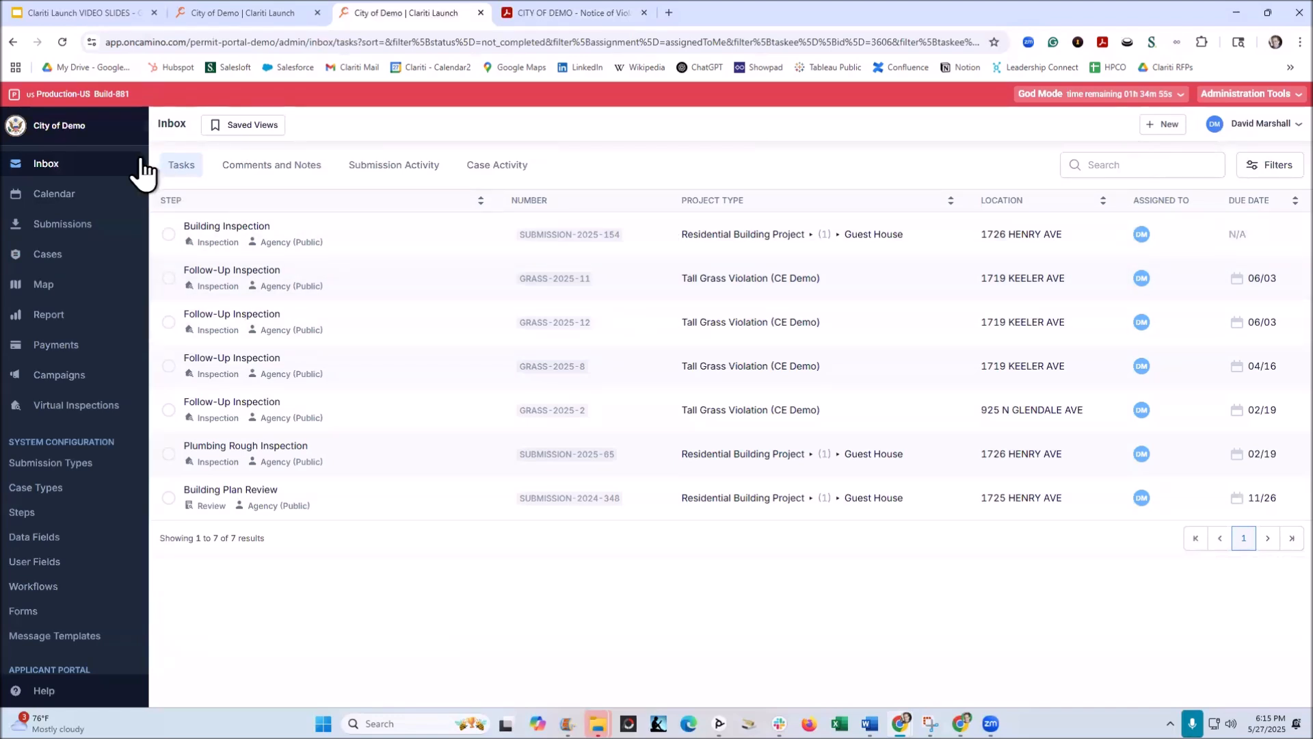
pyautogui.click(52, 222)
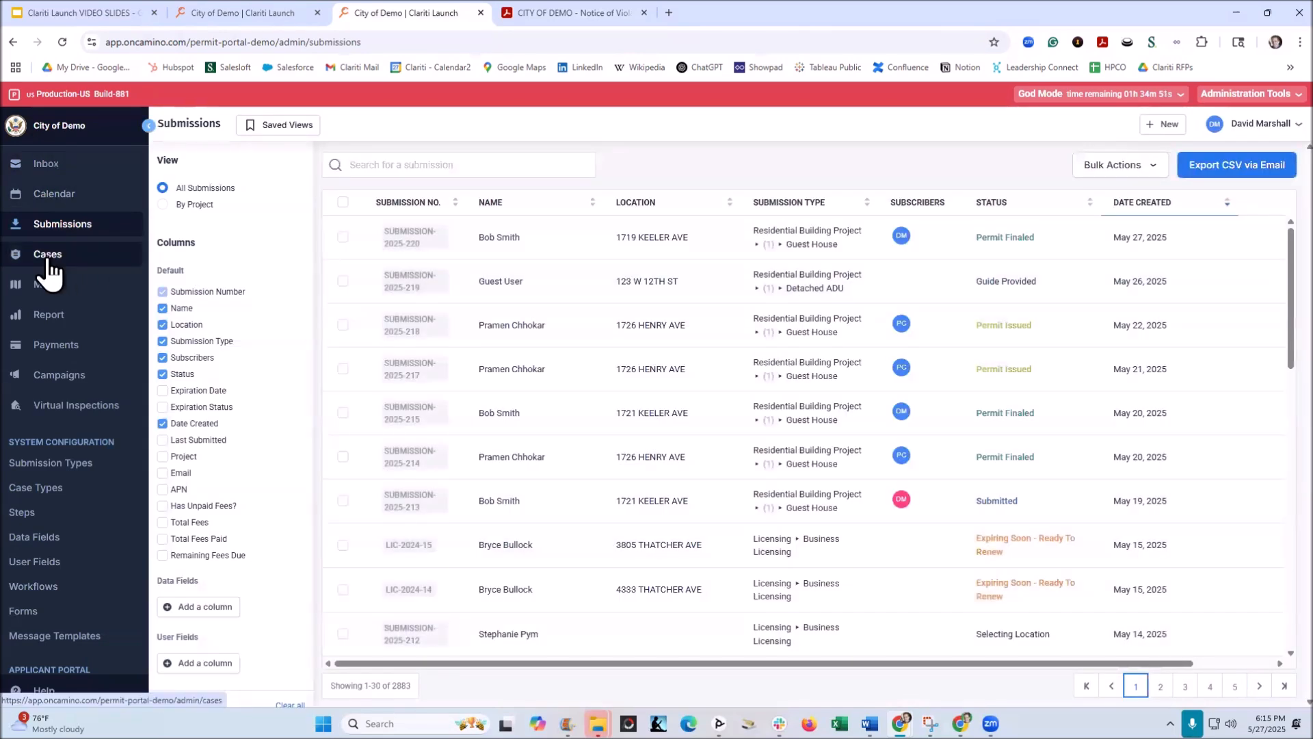
pyautogui.click(19, 257)
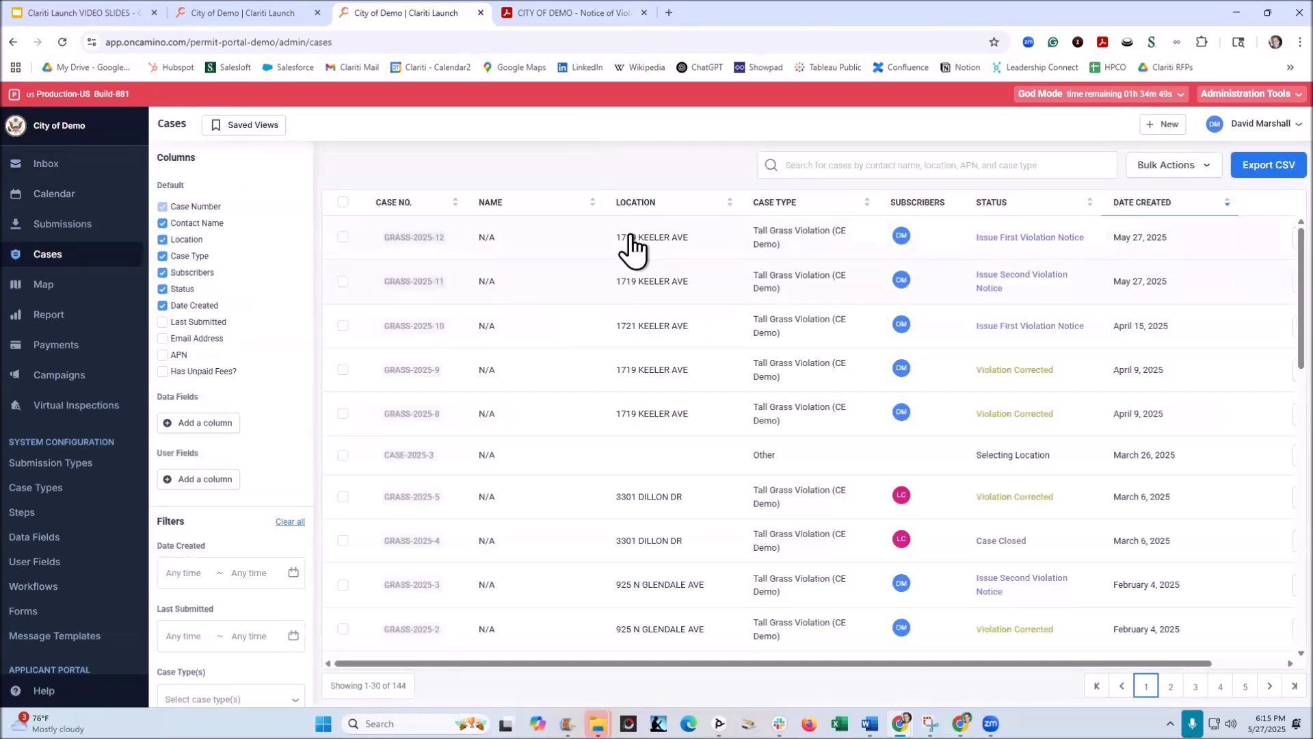
pyautogui.click(634, 242)
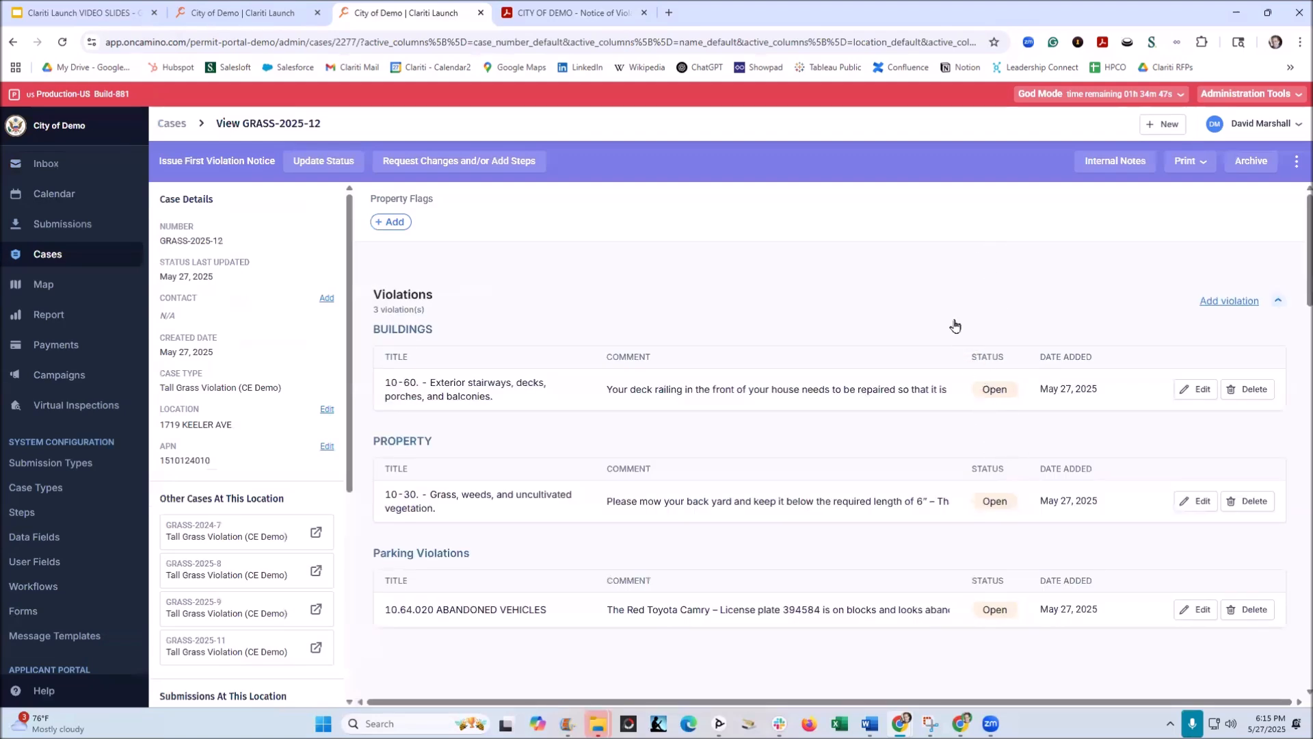
# Step: View the case's Follow-Up Inspection under Issue First Violation Notice and return to the case
pyautogui.scroll(-4, 955, 324)
pyautogui.scroll(-8, 955, 324)
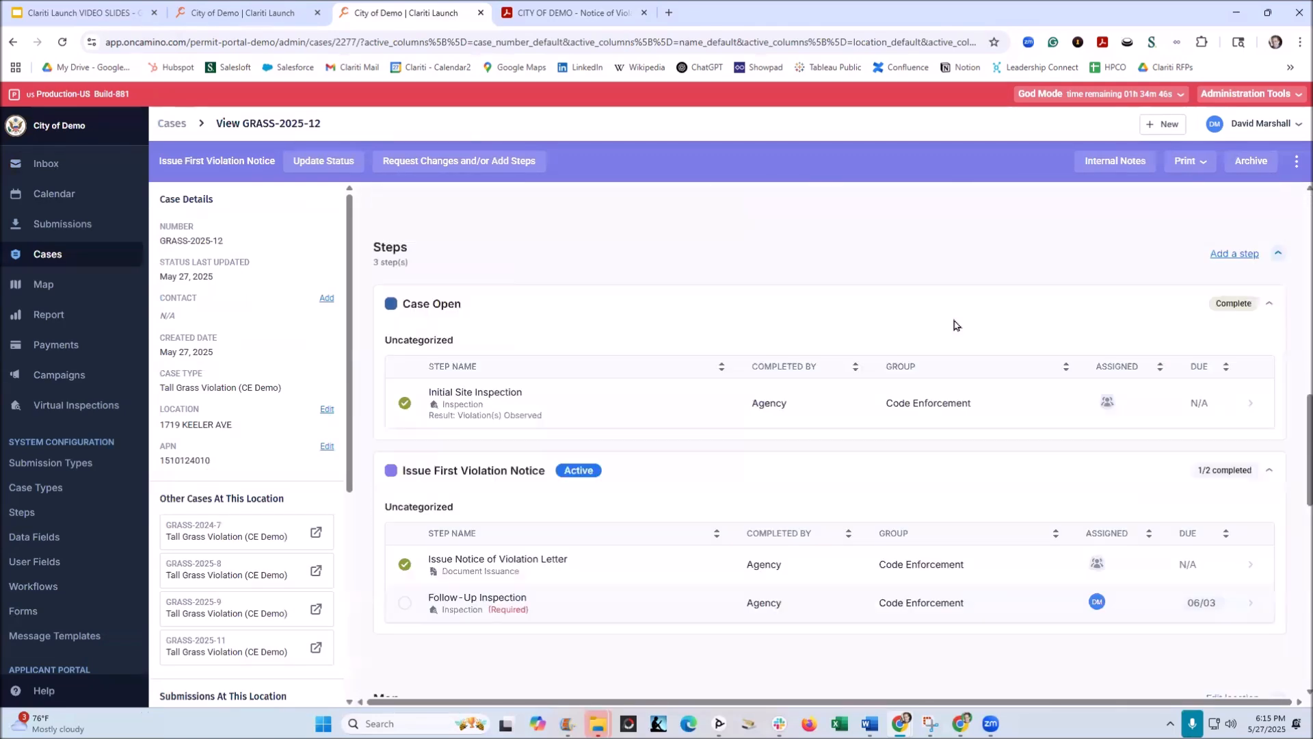
pyautogui.scroll(-3, 955, 324)
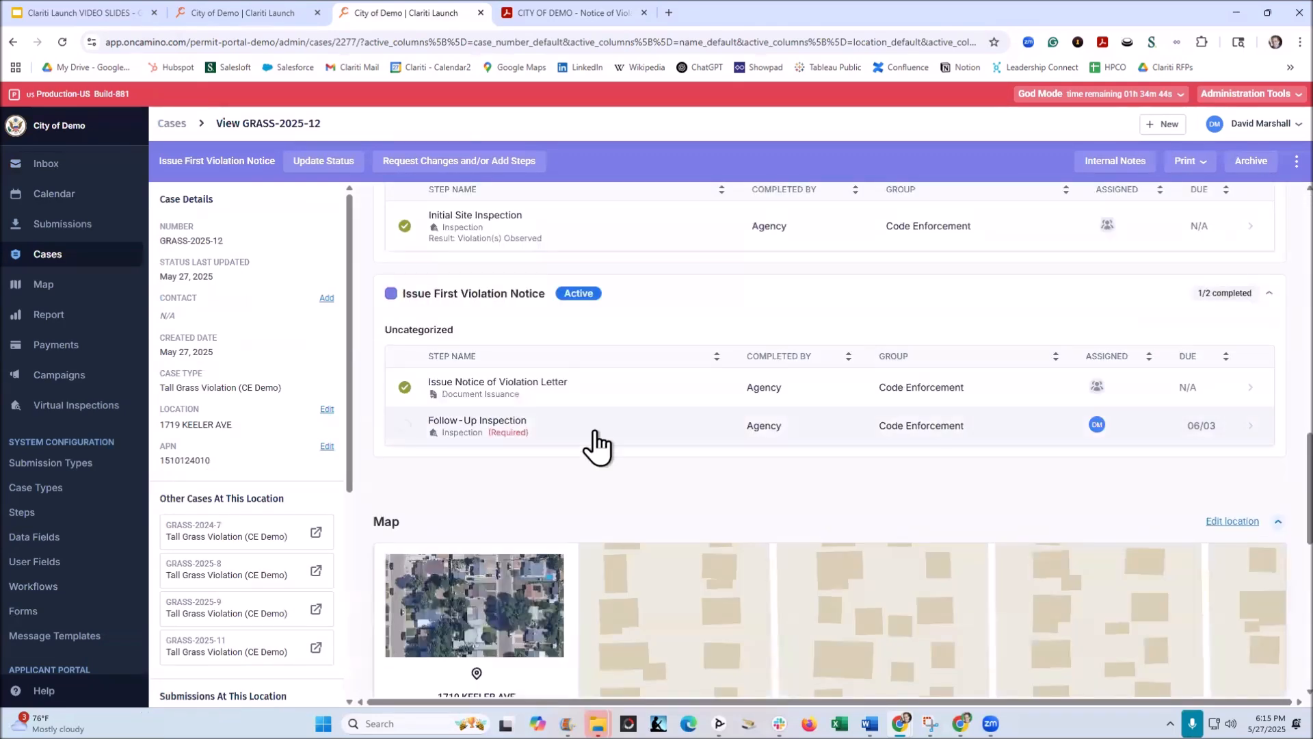
pyautogui.click(508, 431)
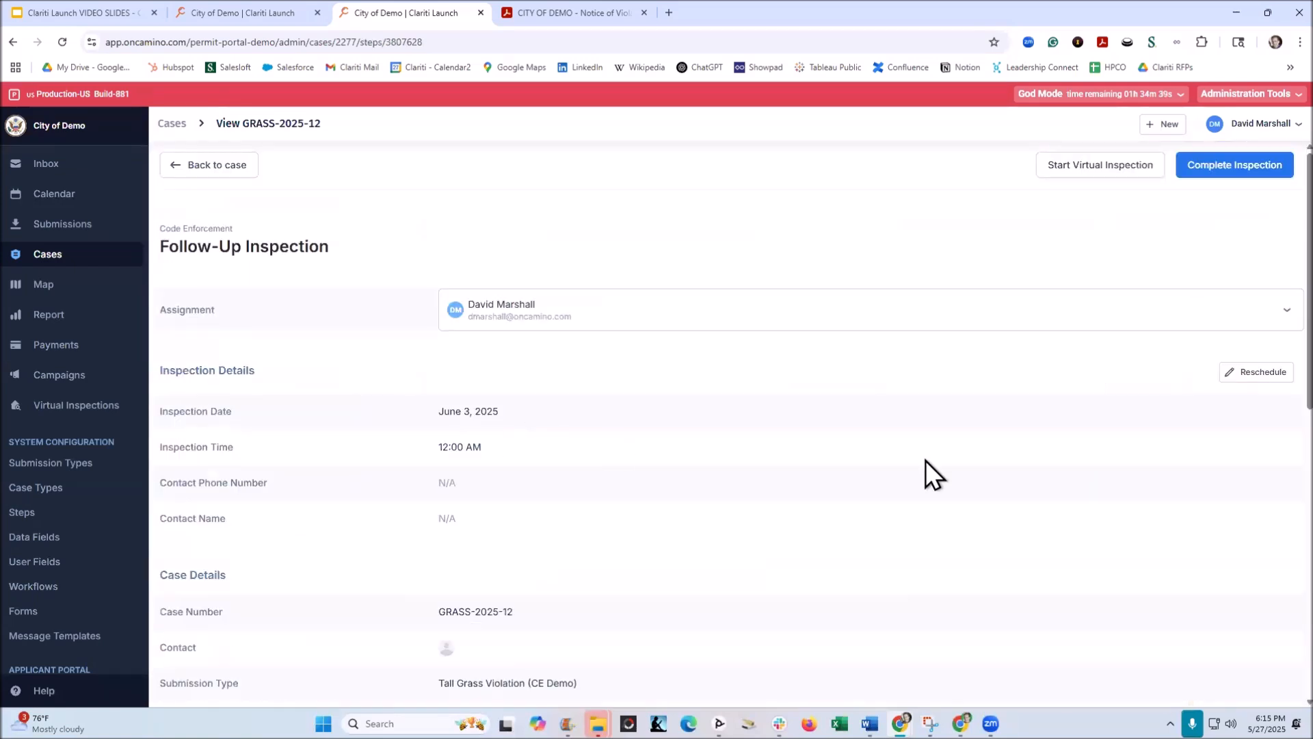
pyautogui.click(184, 167)
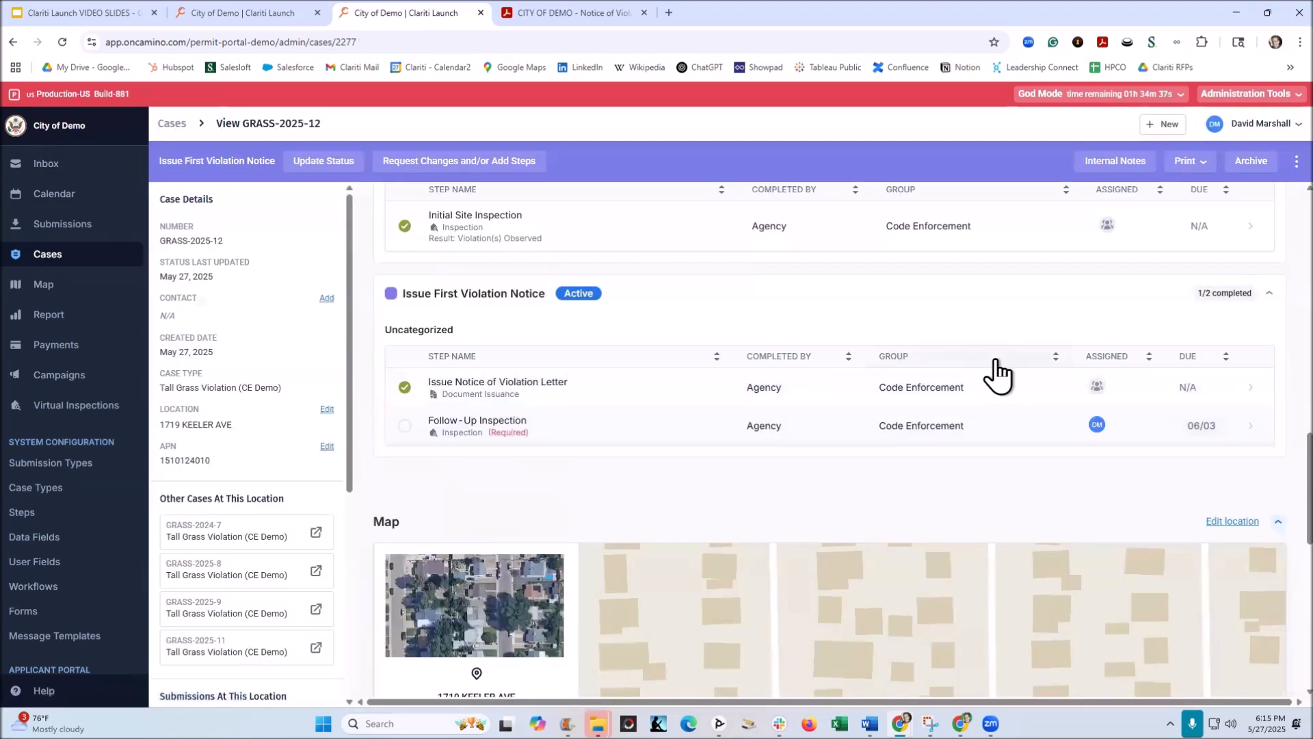
# Step: Set the status of the 10-60 exterior stairways, decks, porches, and balconies violation to Resolved and save it
pyautogui.scroll(10, 998, 373)
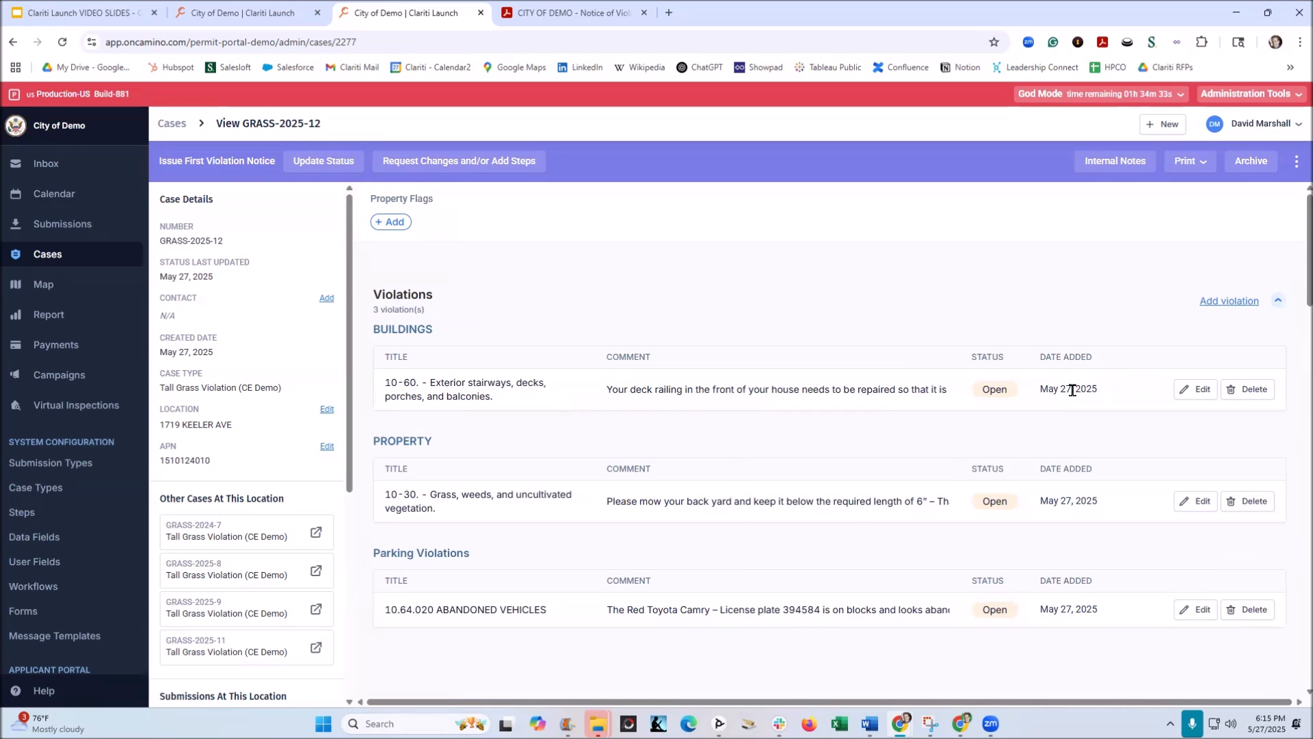
pyautogui.click(1194, 389)
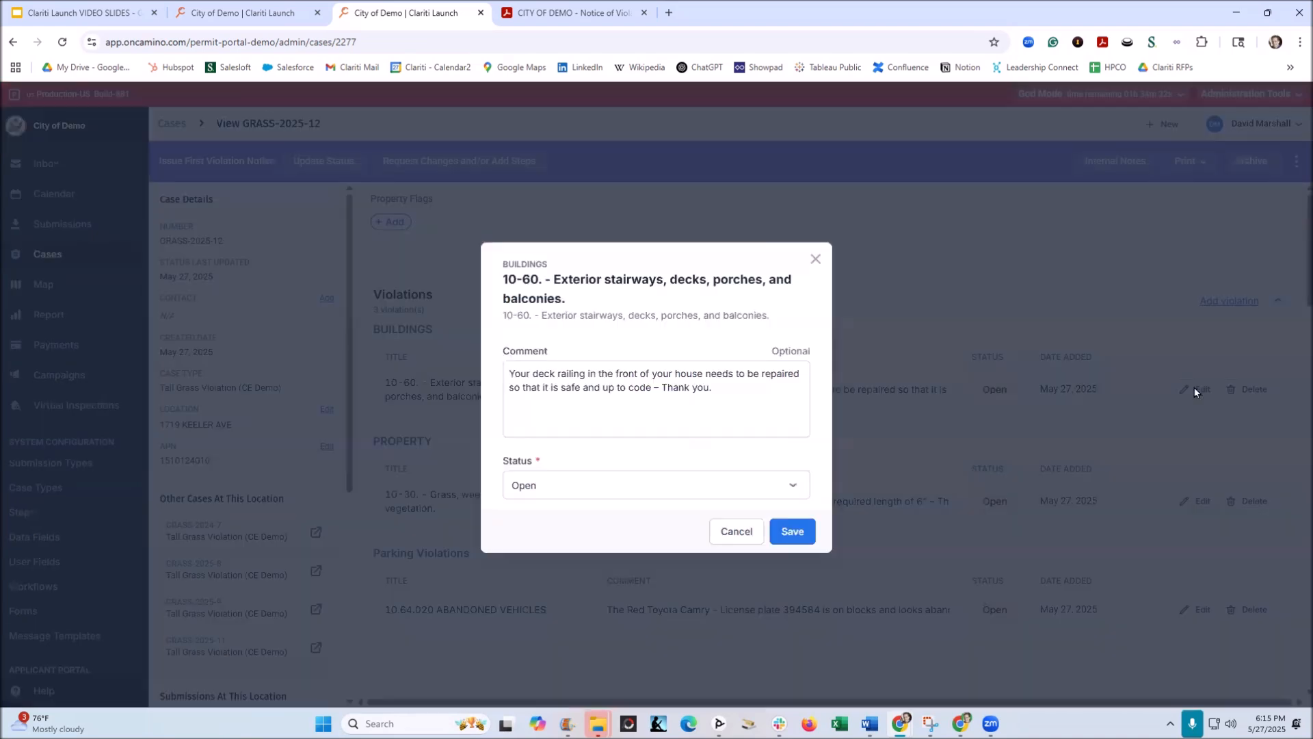
pyautogui.click(565, 487)
pyautogui.click(546, 542)
pyautogui.click(791, 532)
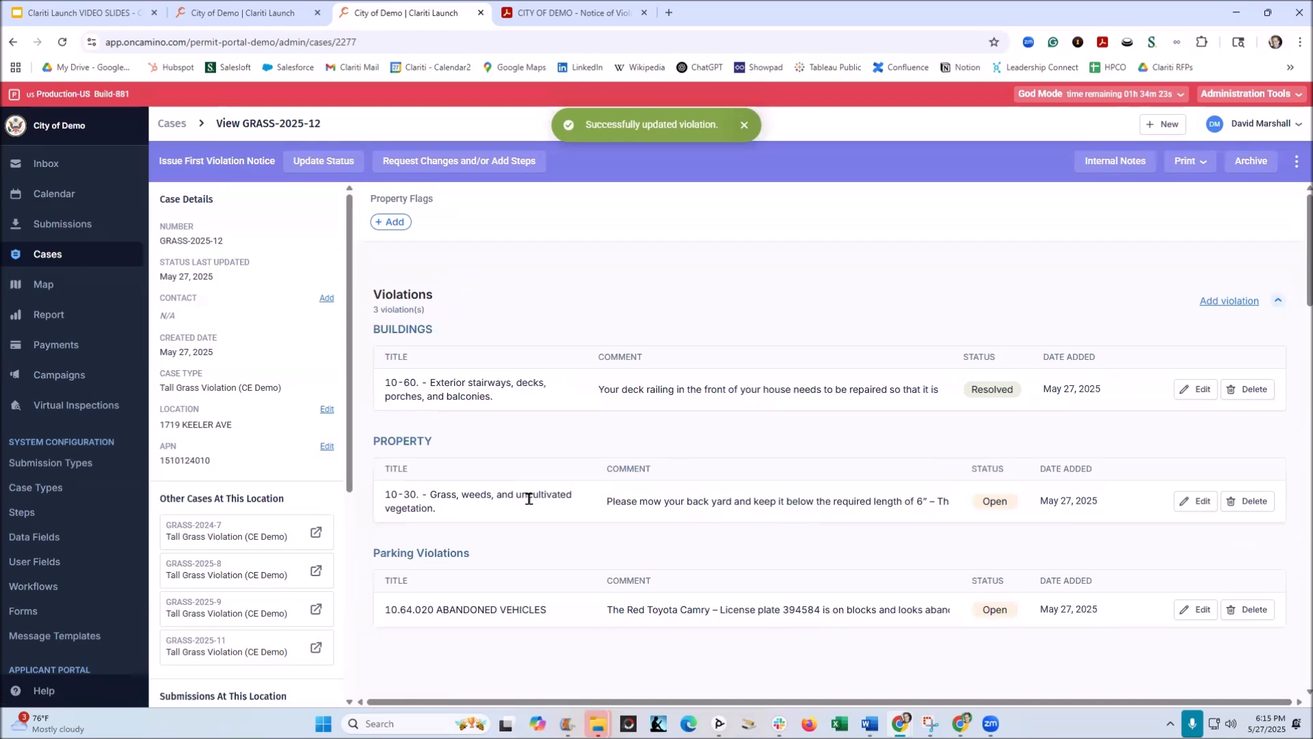
# Step: Set the status of the 10-30 grass, weeds, and uncultivated vegetation violation to Resolved and save it
pyautogui.click(1195, 500)
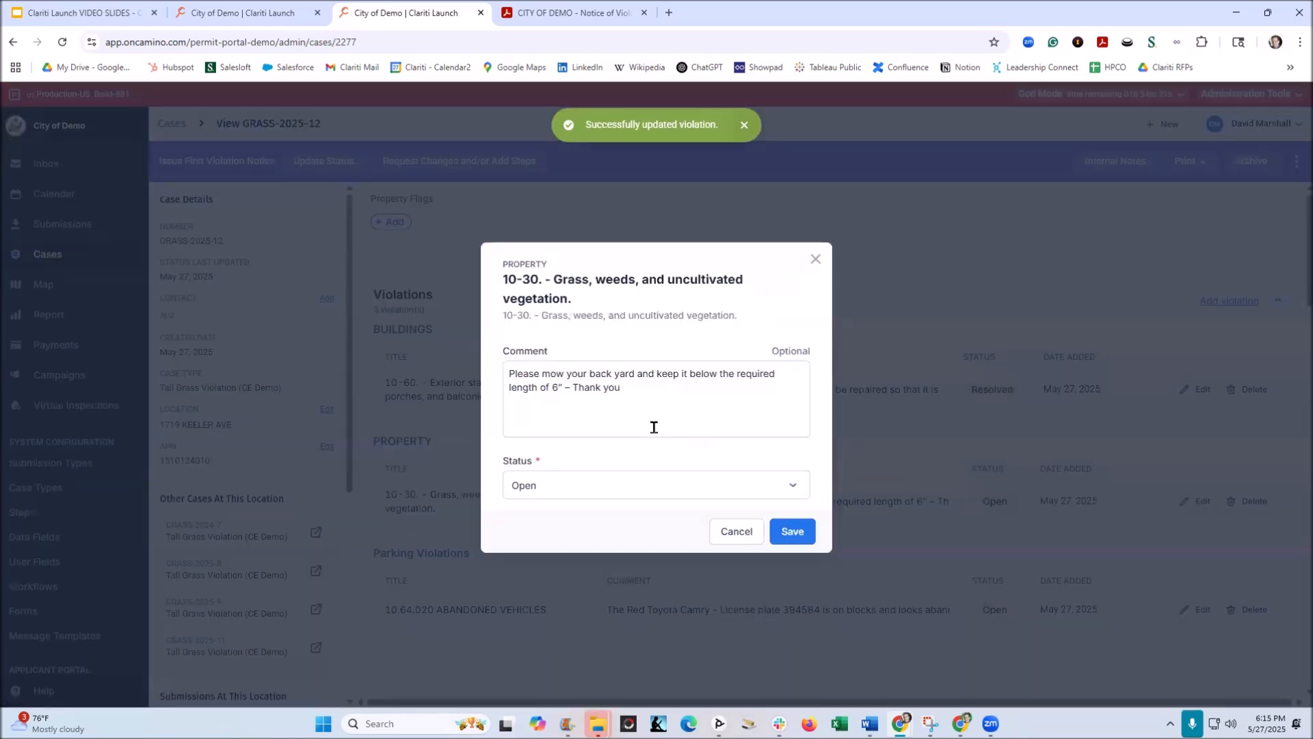
pyautogui.click(577, 485)
pyautogui.click(560, 539)
pyautogui.click(790, 533)
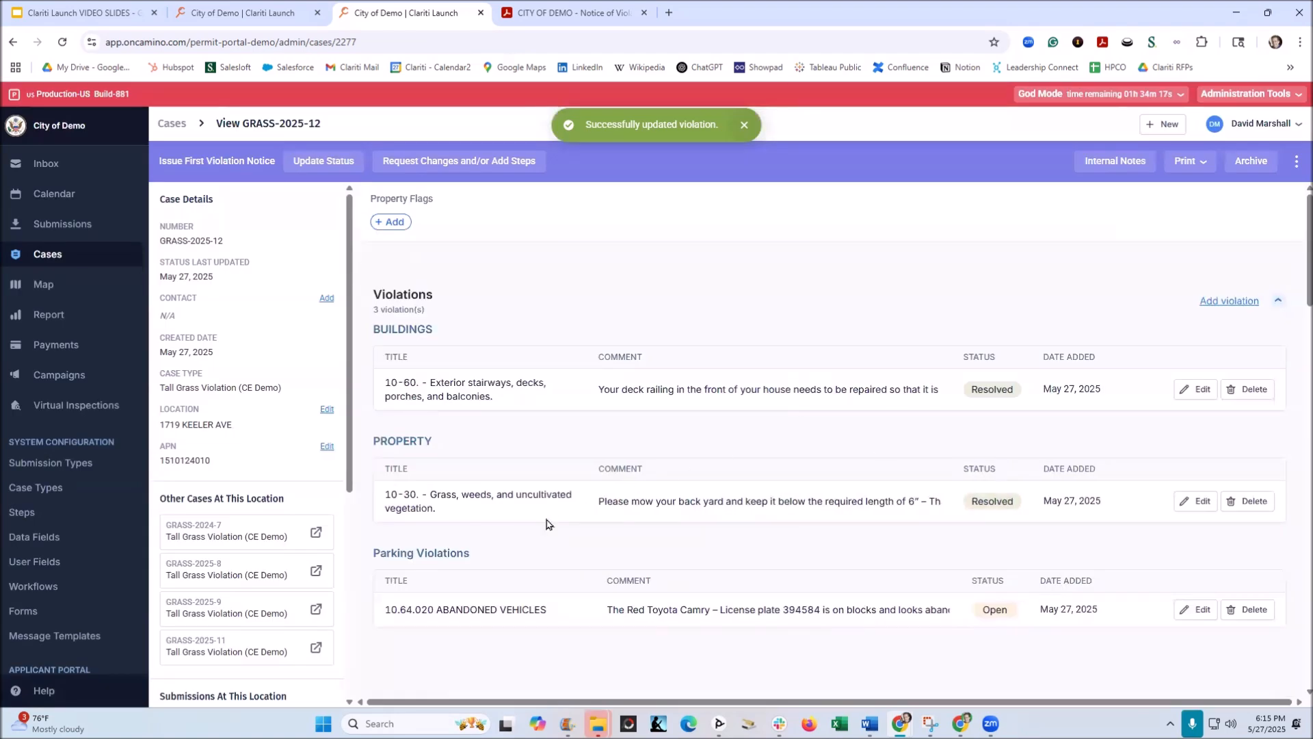
# Step: Complete the Follow-Up Inspection with the result Violation(s) Observed and return to the case
pyautogui.scroll(-2, 595, 482)
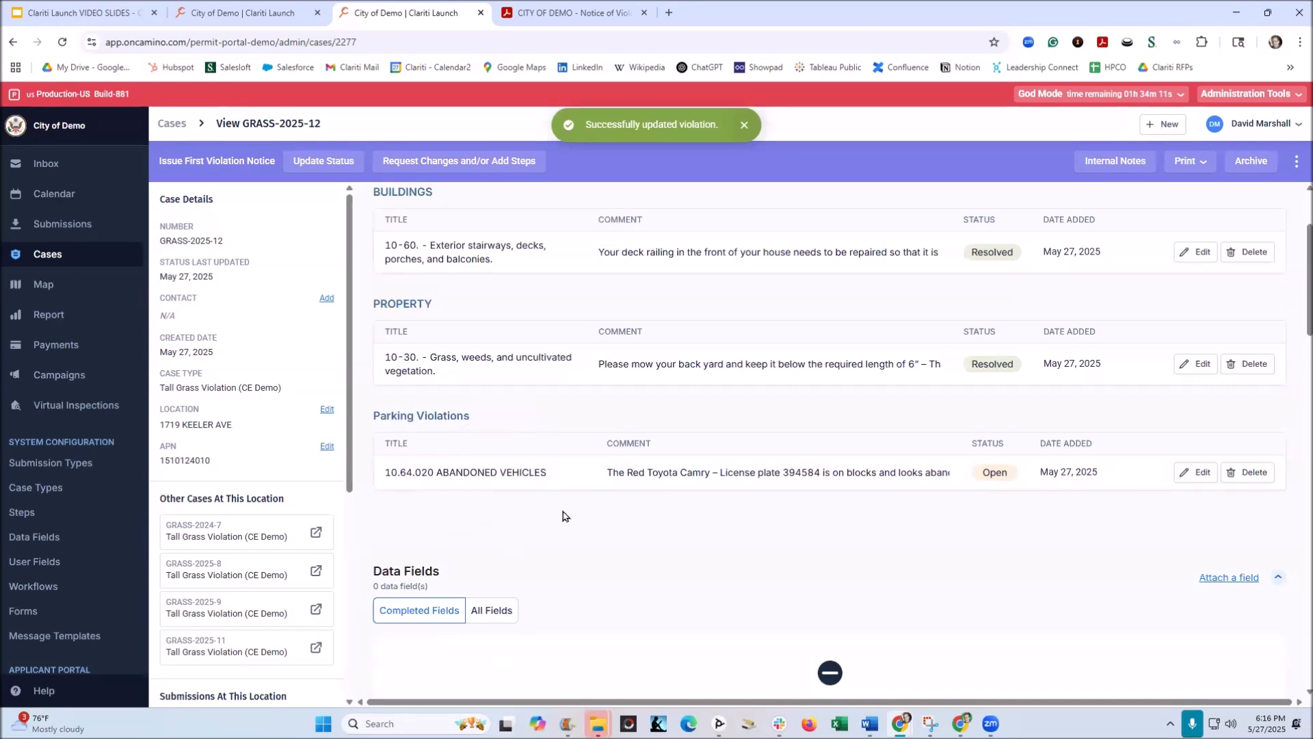
pyautogui.scroll(-9, 588, 516)
pyautogui.scroll(7, 621, 513)
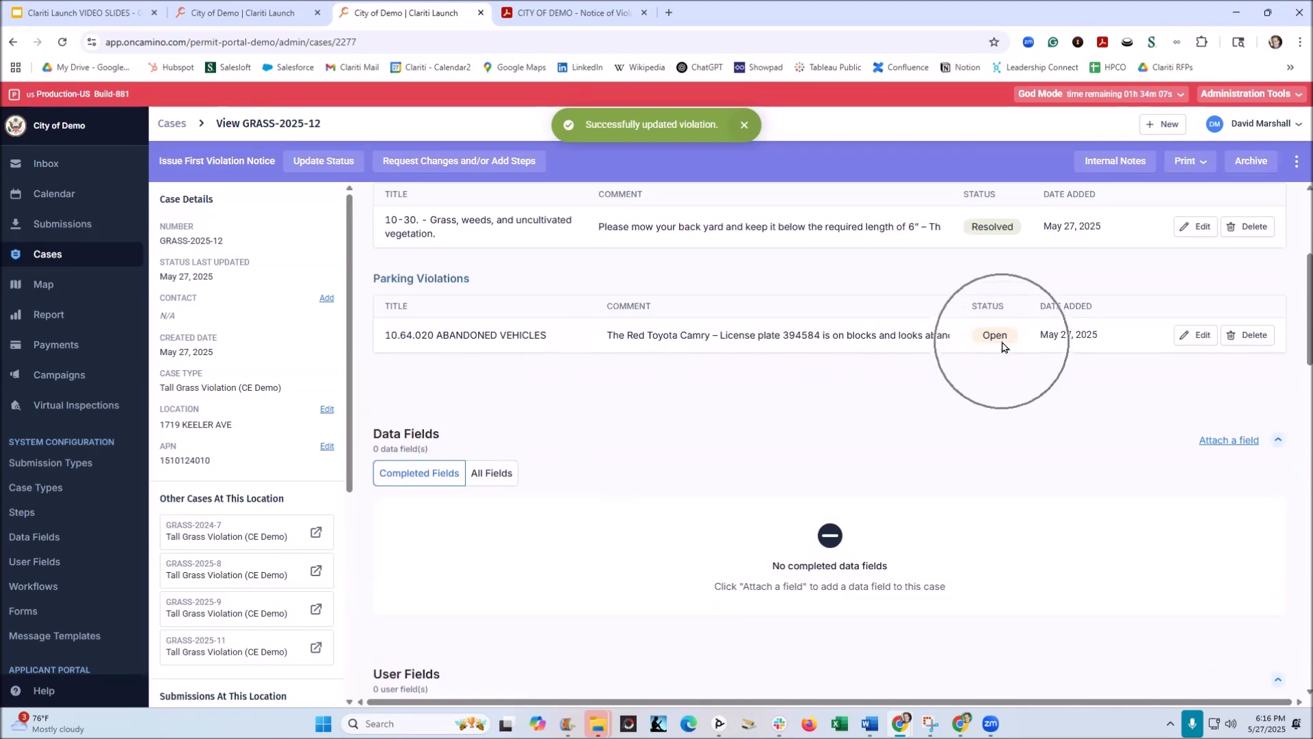
pyautogui.scroll(-10, 997, 349)
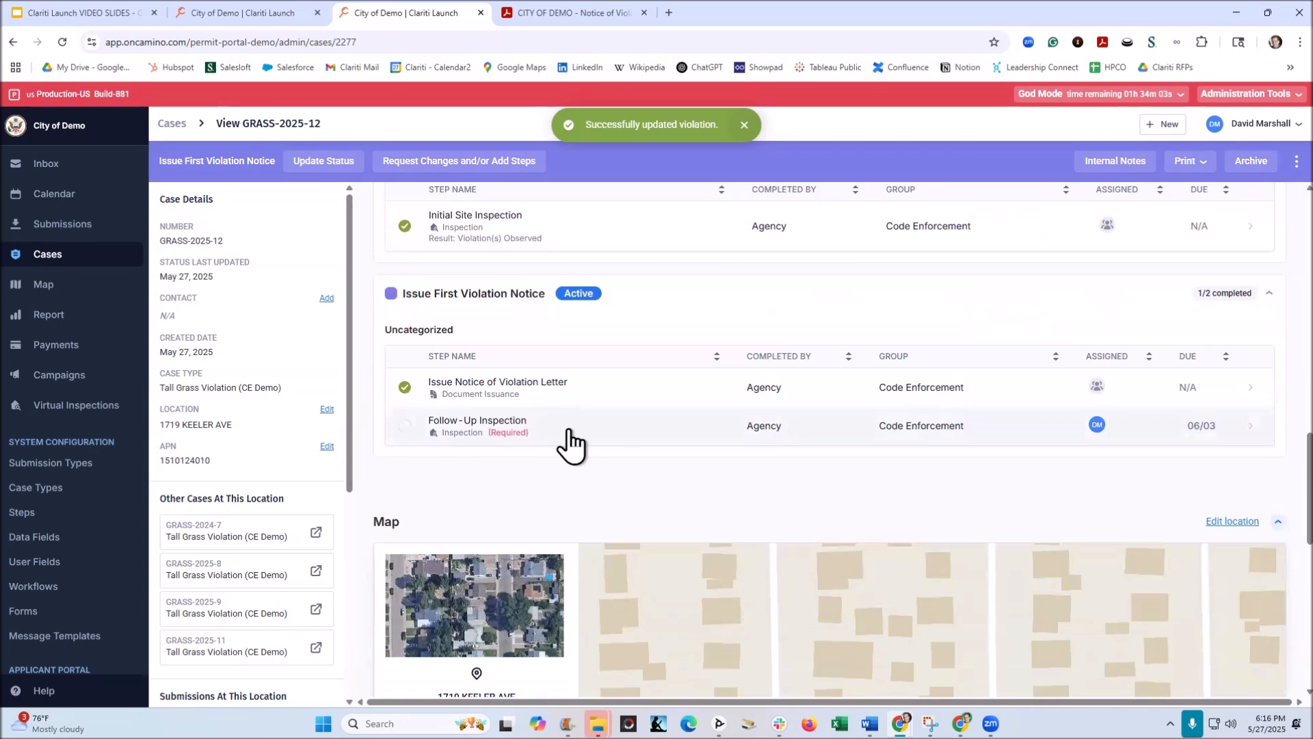
pyautogui.click(486, 426)
pyautogui.click(1216, 171)
pyautogui.click(556, 356)
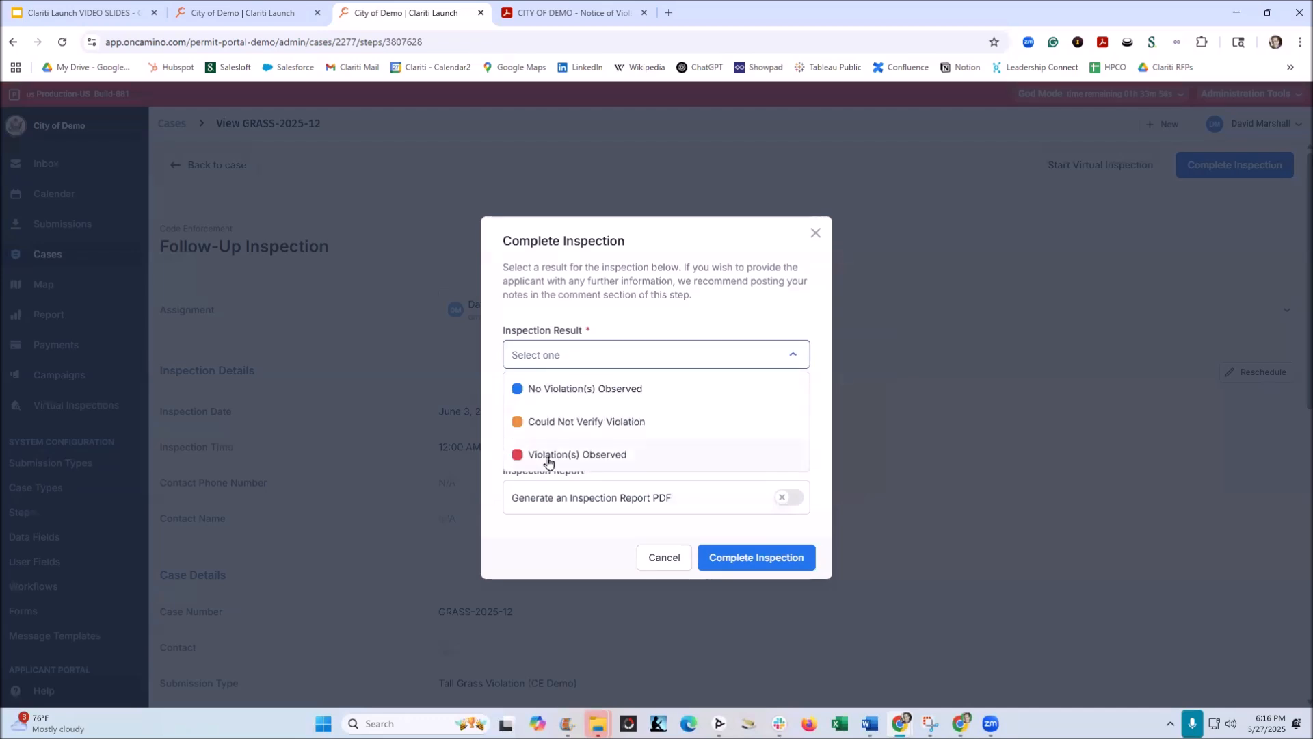
pyautogui.click(549, 455)
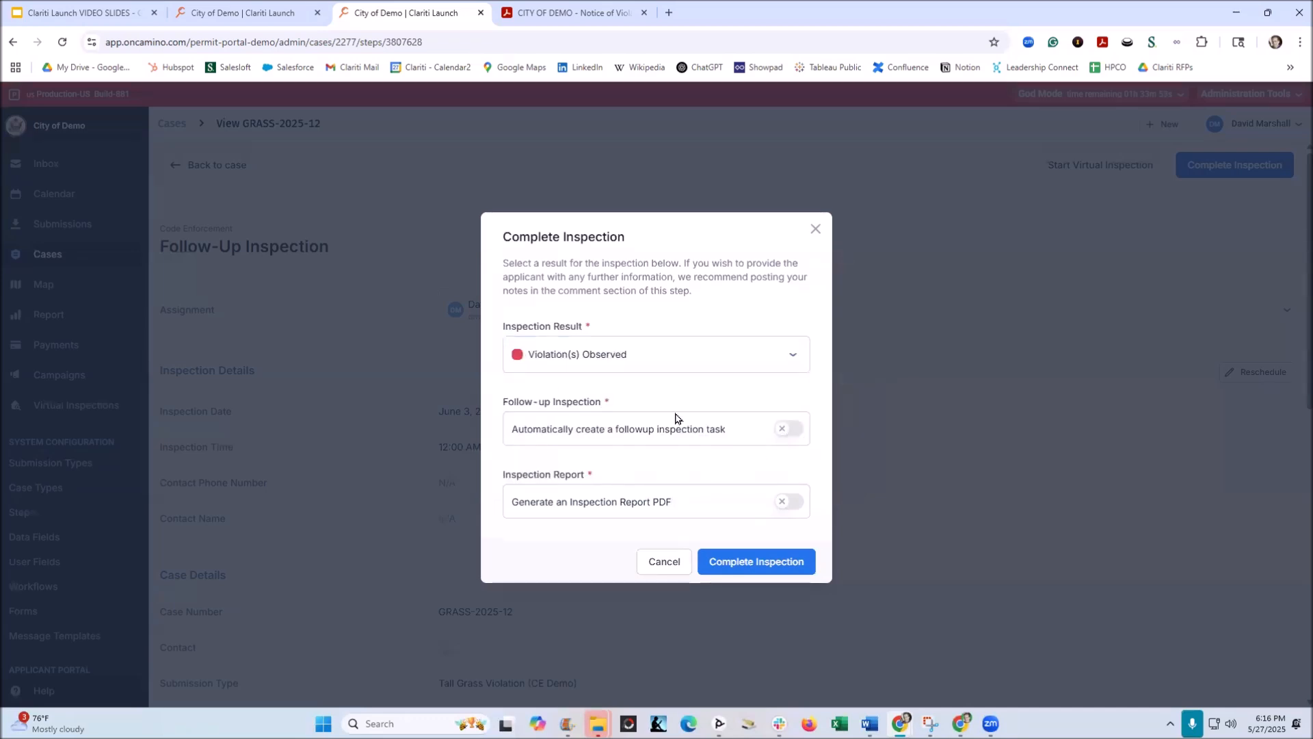
pyautogui.click(737, 562)
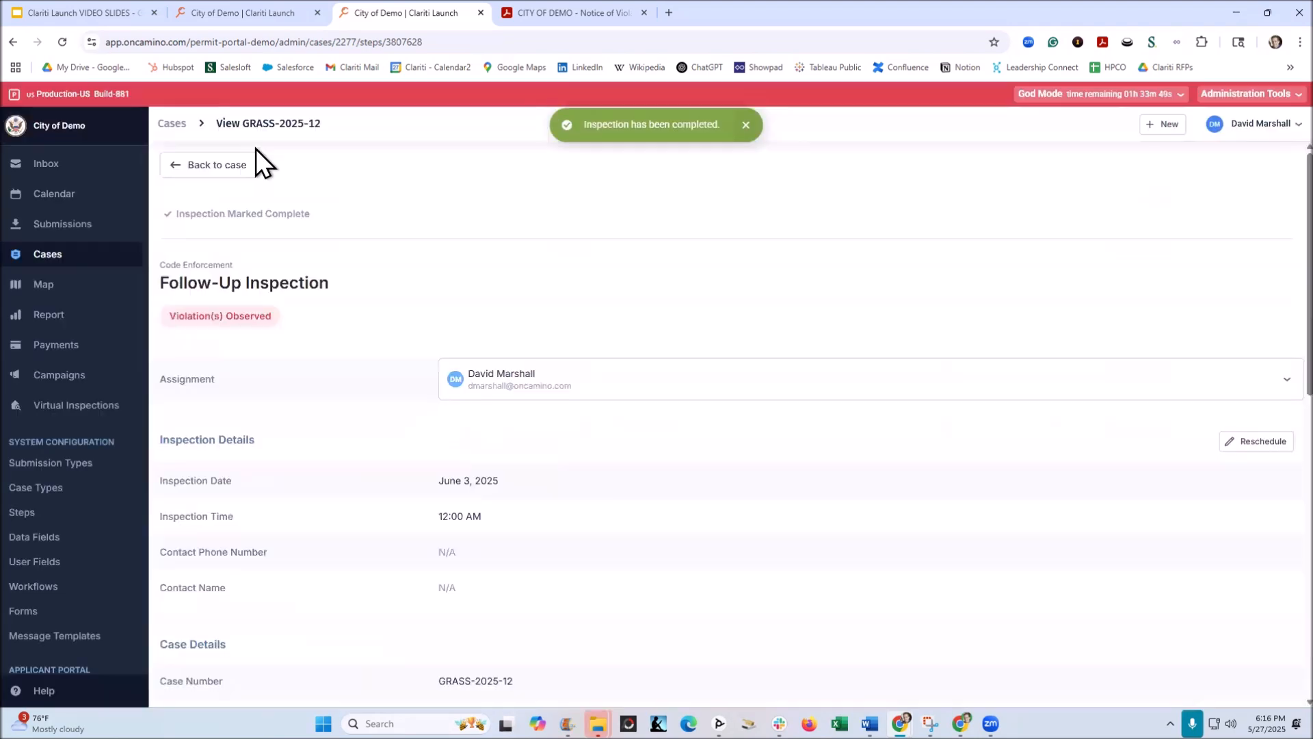
pyautogui.click(214, 168)
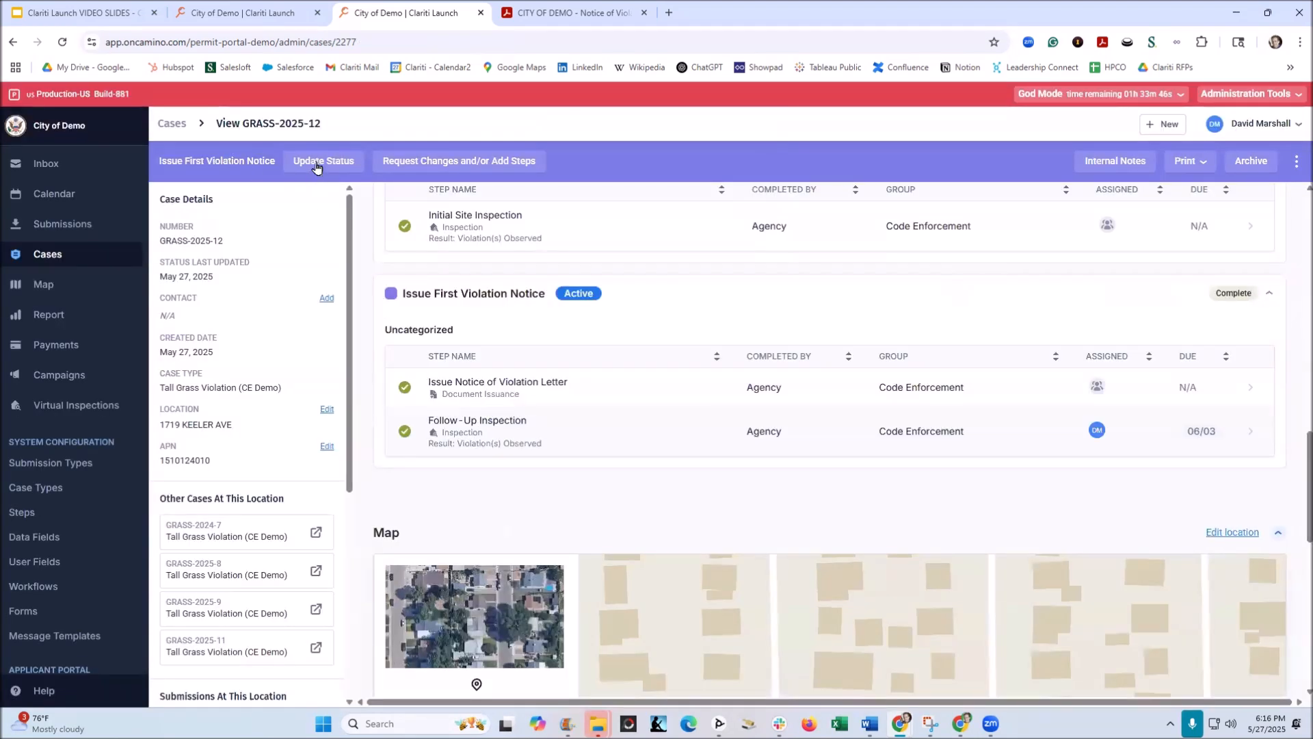
# Step: Update the case status to Issue Second Violation Notice
pyautogui.click(316, 161)
pyautogui.click(278, 277)
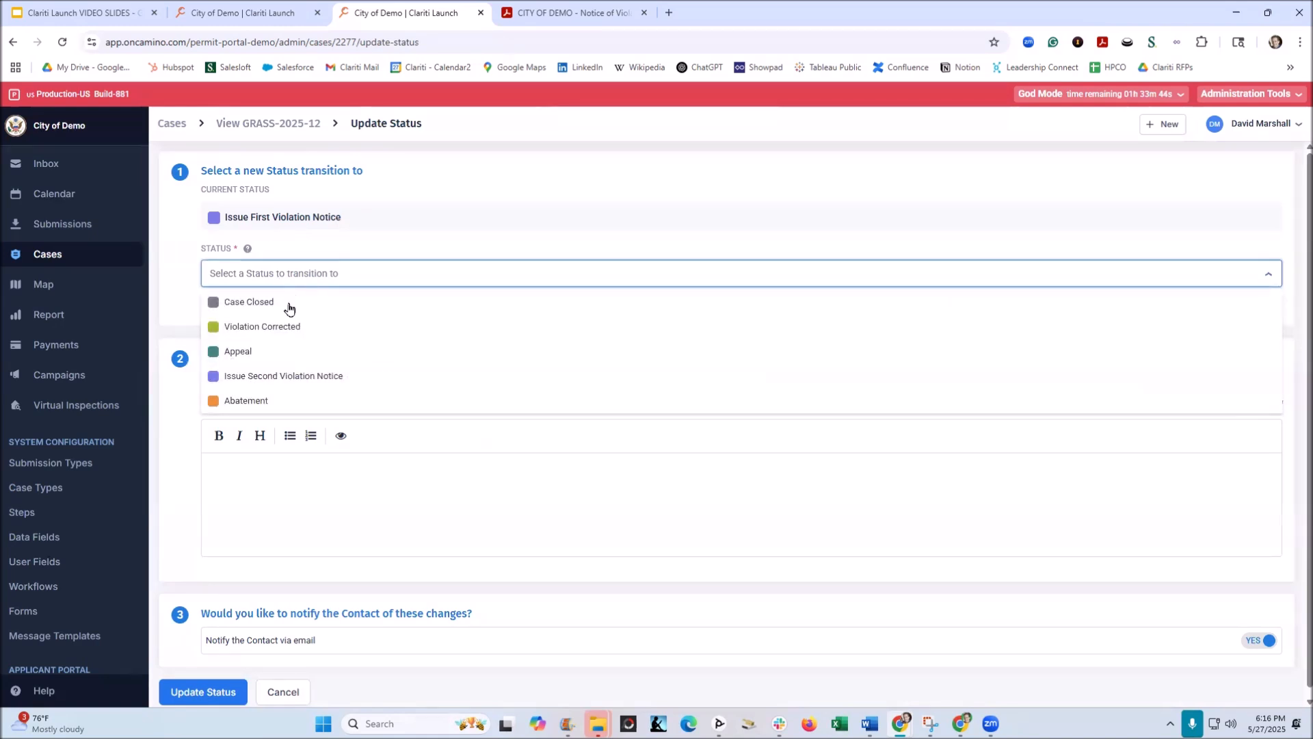
pyautogui.click(290, 376)
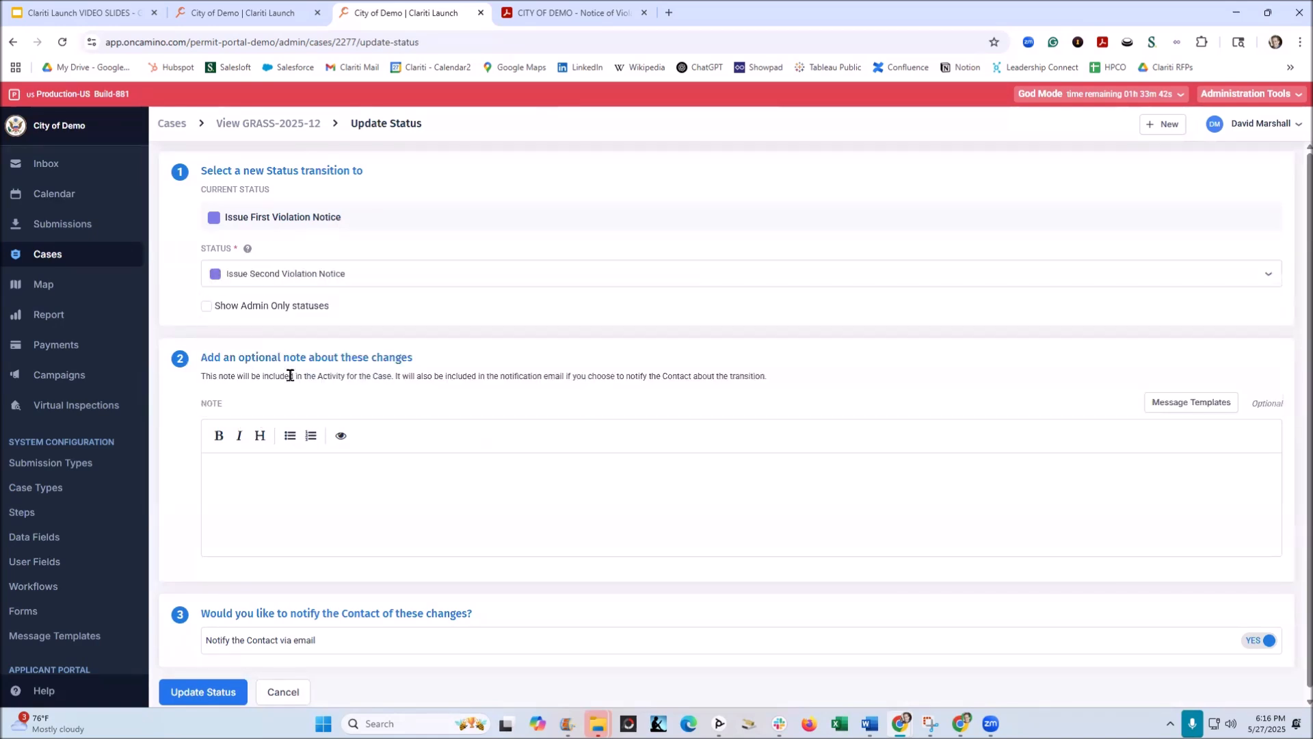
pyautogui.click(211, 689)
# Step: Issue the Notice of Violation letter under Issue Second Violation Notice with the violation list appended
pyautogui.scroll(-4, 800, 417)
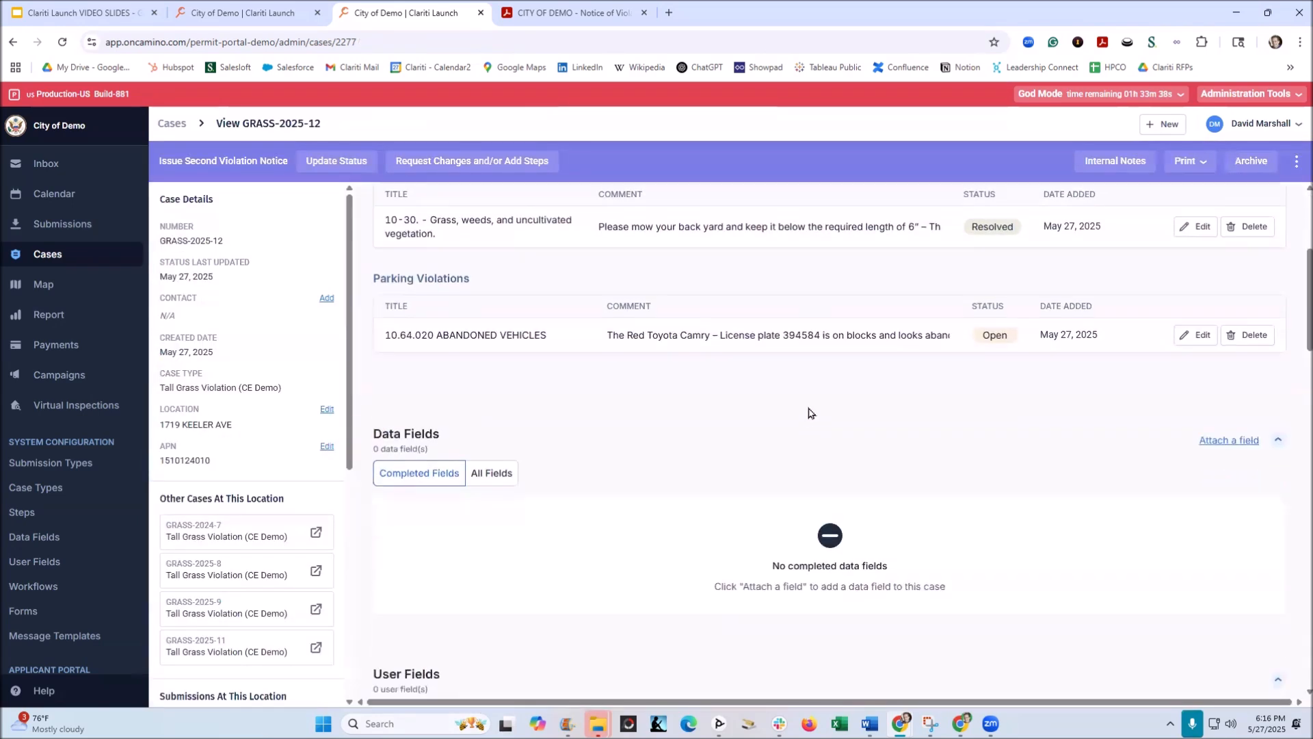
pyautogui.scroll(-4, 820, 363)
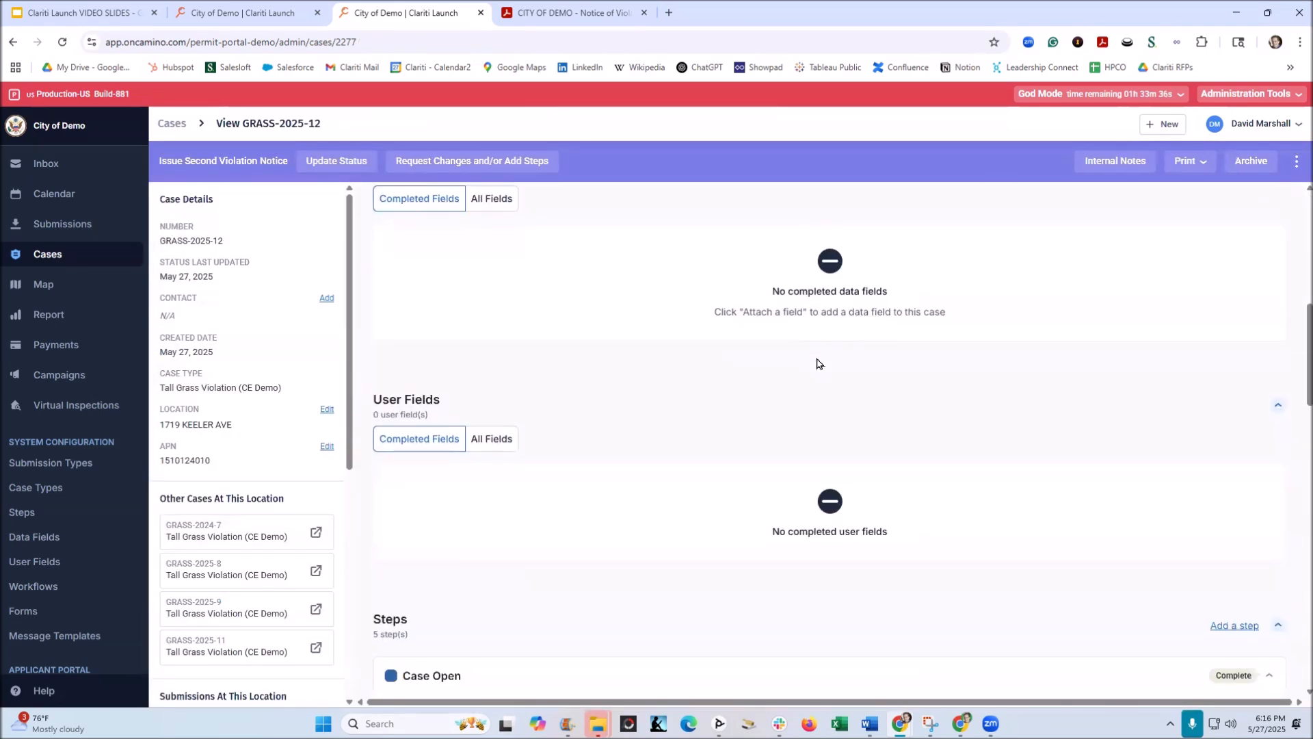
pyautogui.scroll(7, 811, 361)
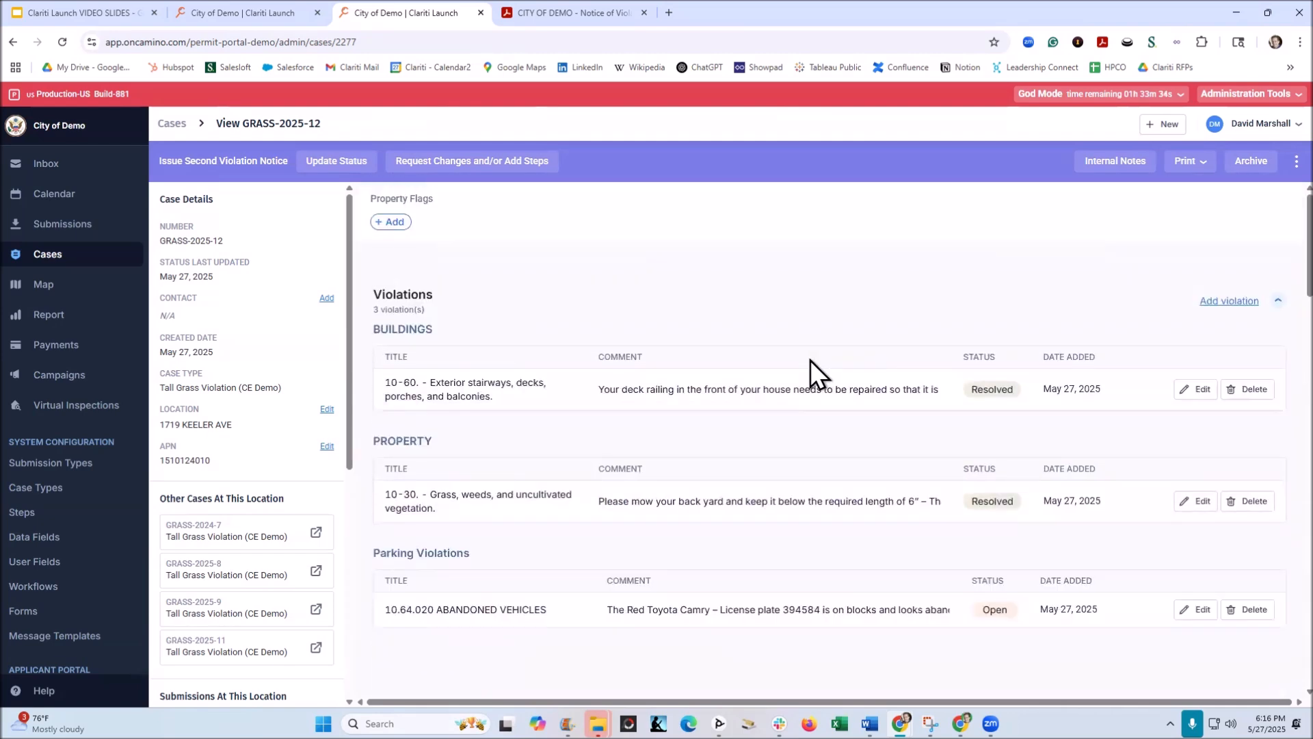
pyautogui.scroll(-7, 809, 361)
pyautogui.scroll(-13, 808, 364)
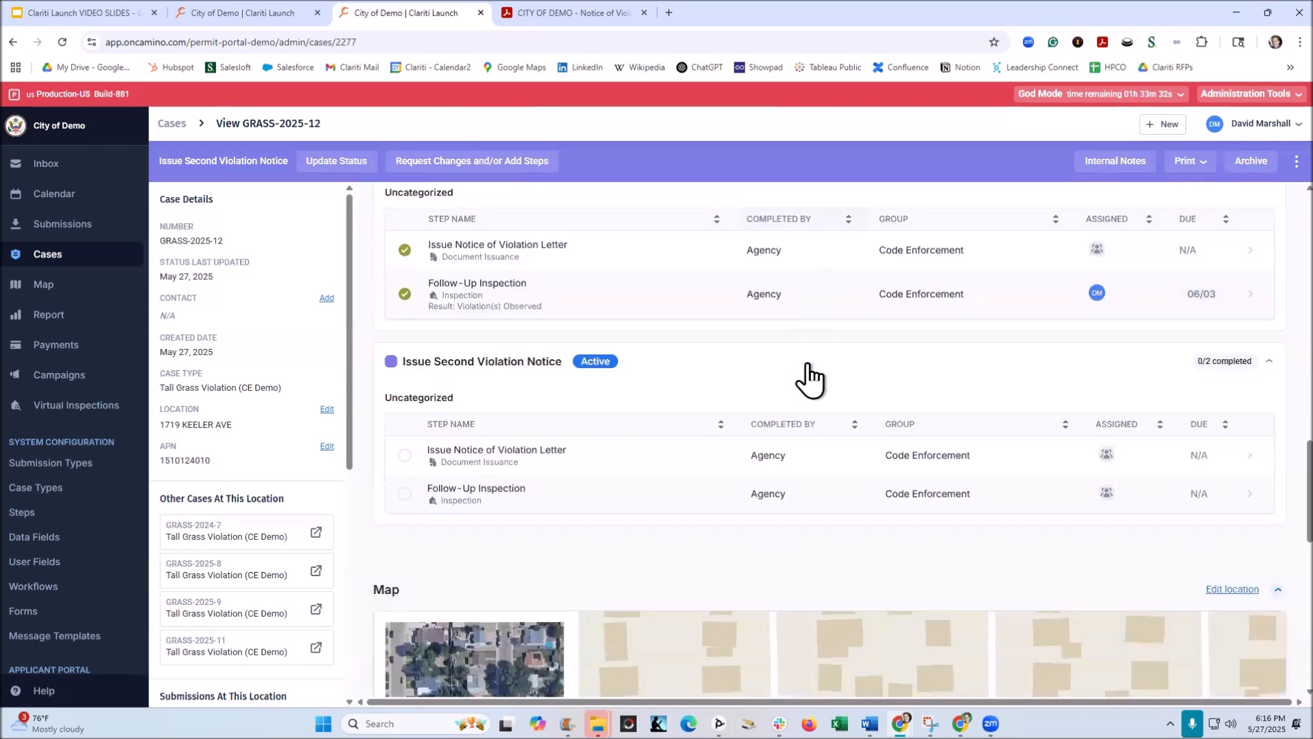
pyautogui.click(517, 315)
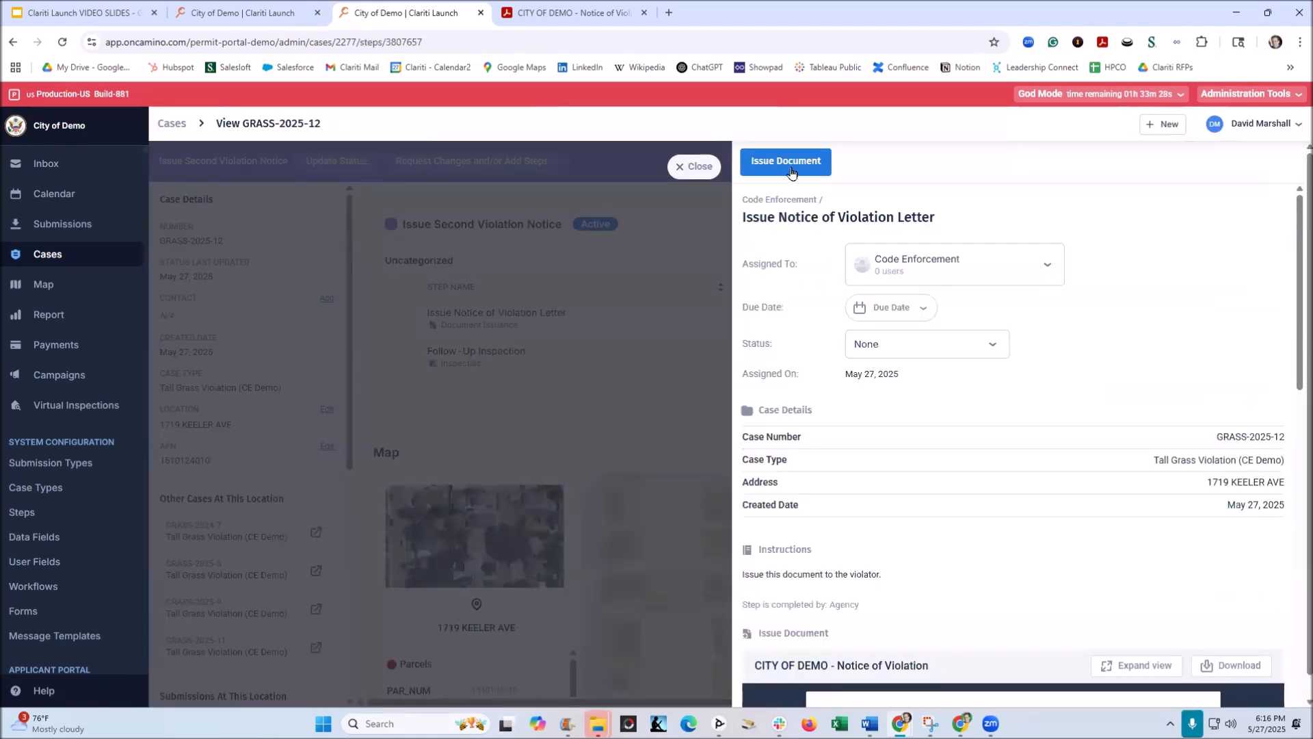
pyautogui.click(787, 161)
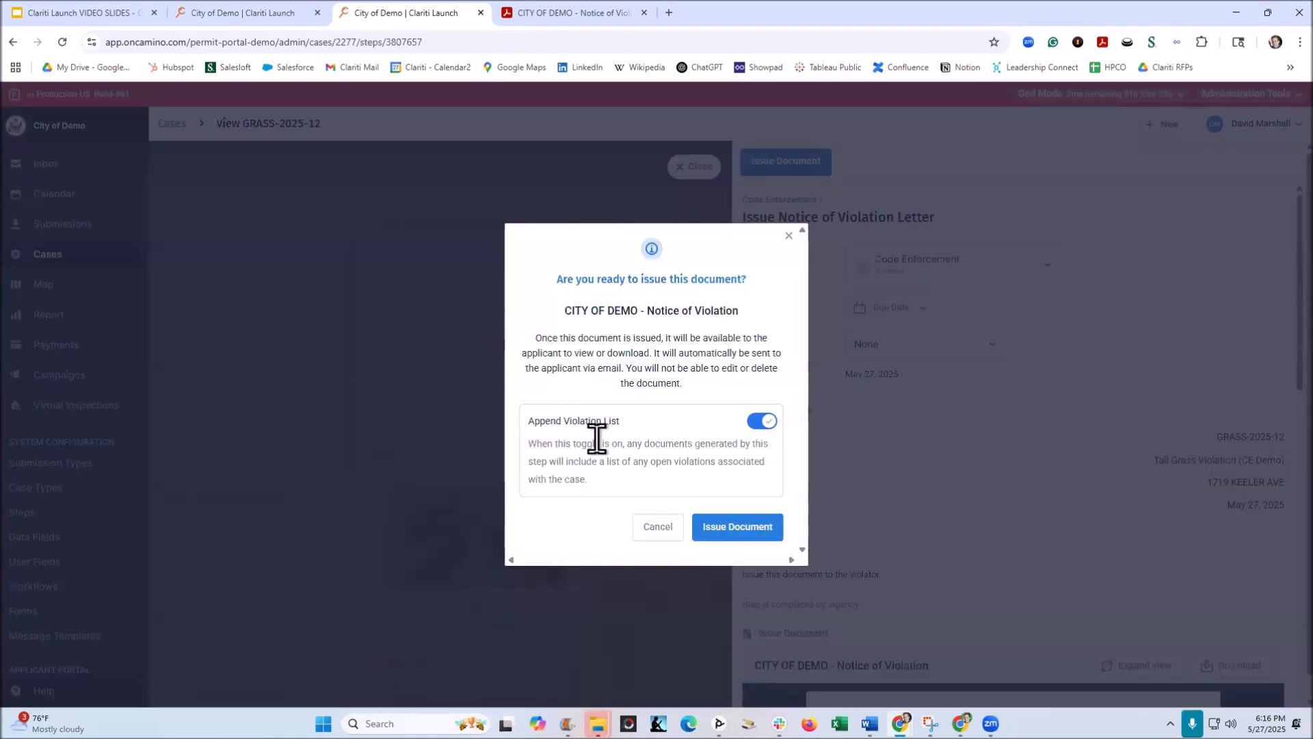
pyautogui.click(732, 527)
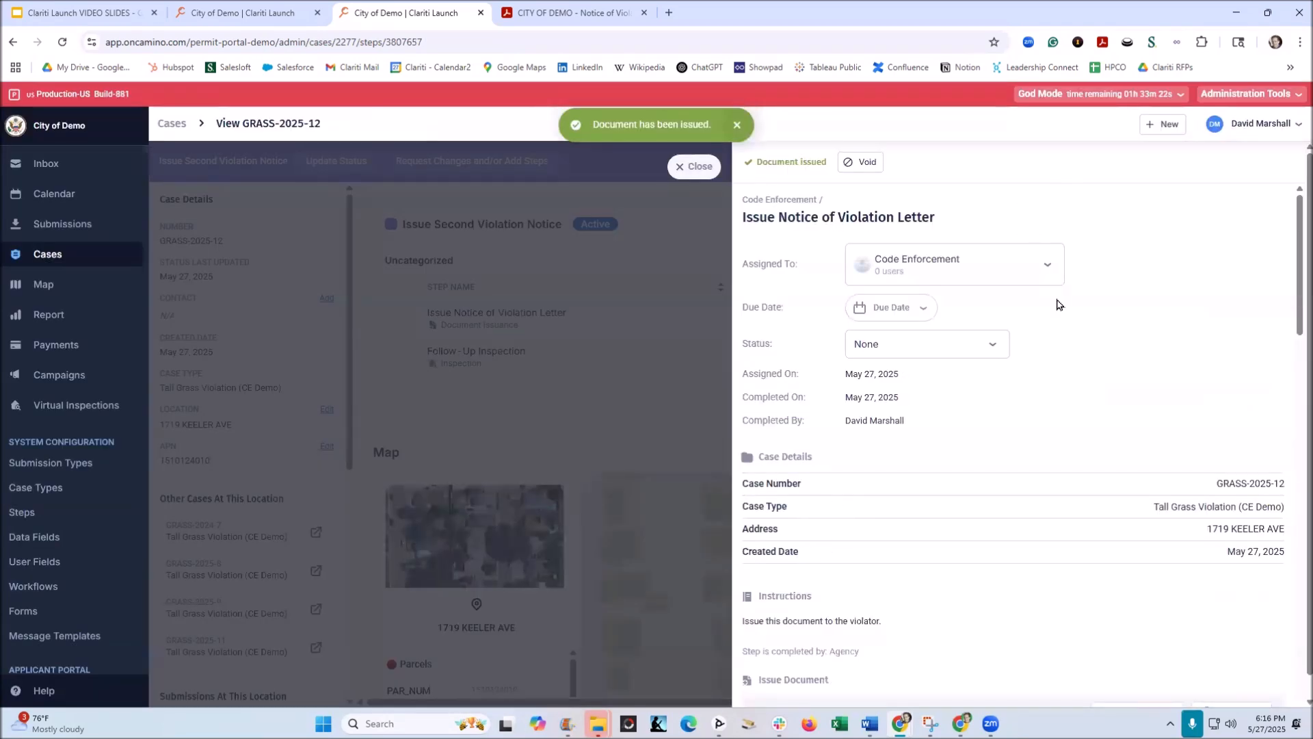
# Step: Expand the newly issued Notice of Violation and examine its list of violations and comments
pyautogui.scroll(-6, 1057, 305)
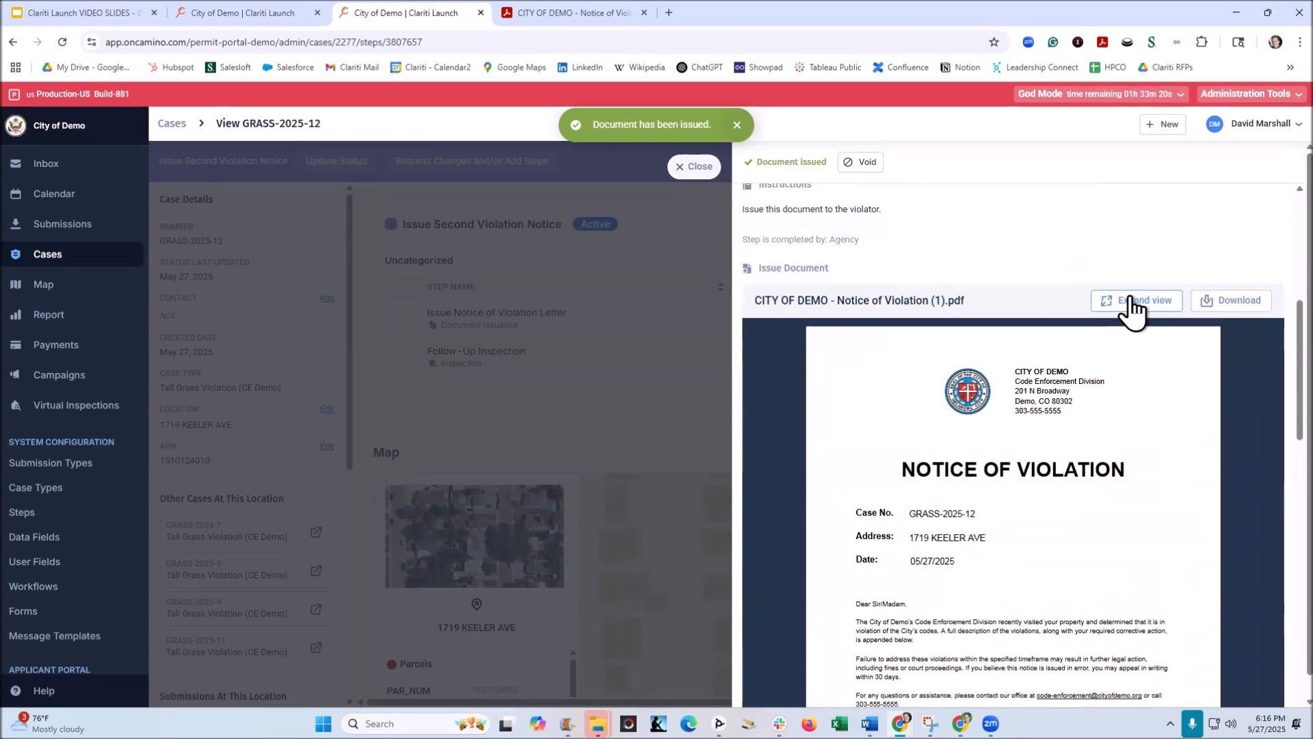
pyautogui.click(1132, 307)
pyautogui.scroll(-10, 727, 305)
pyautogui.scroll(-8, 725, 303)
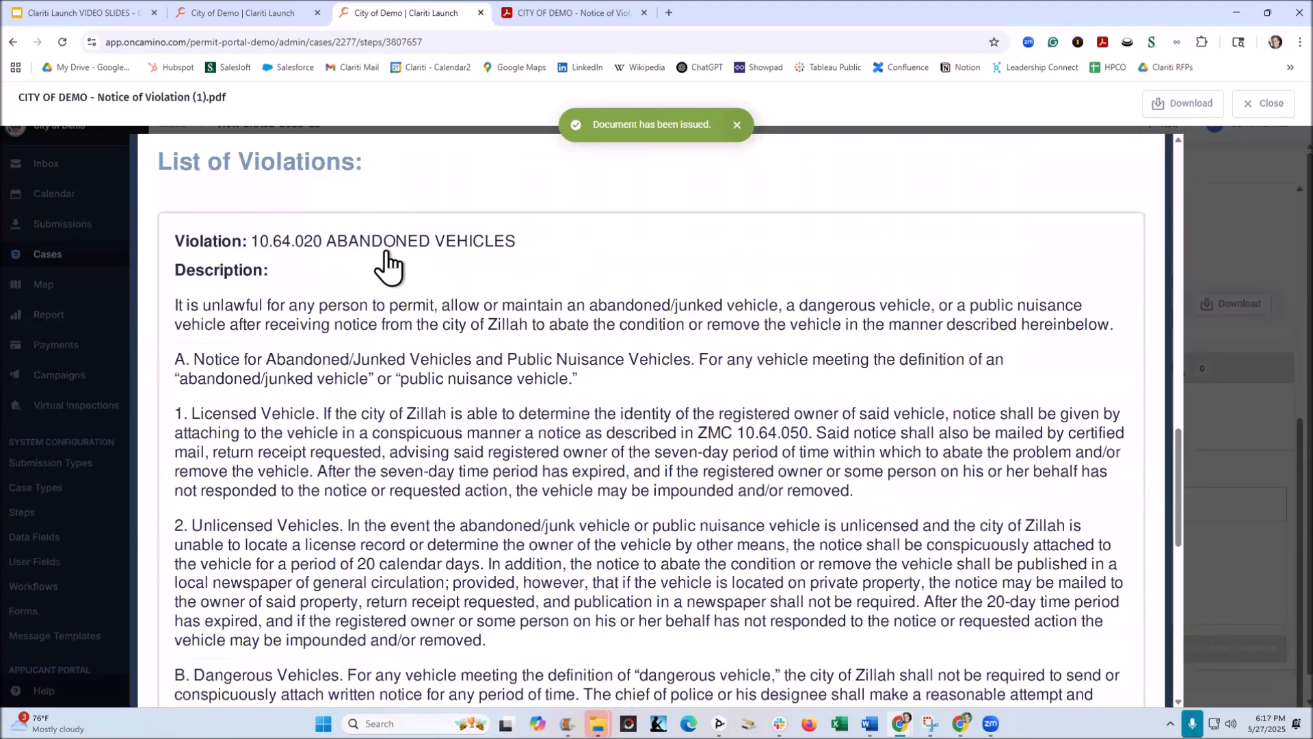
pyautogui.scroll(-6, 388, 263)
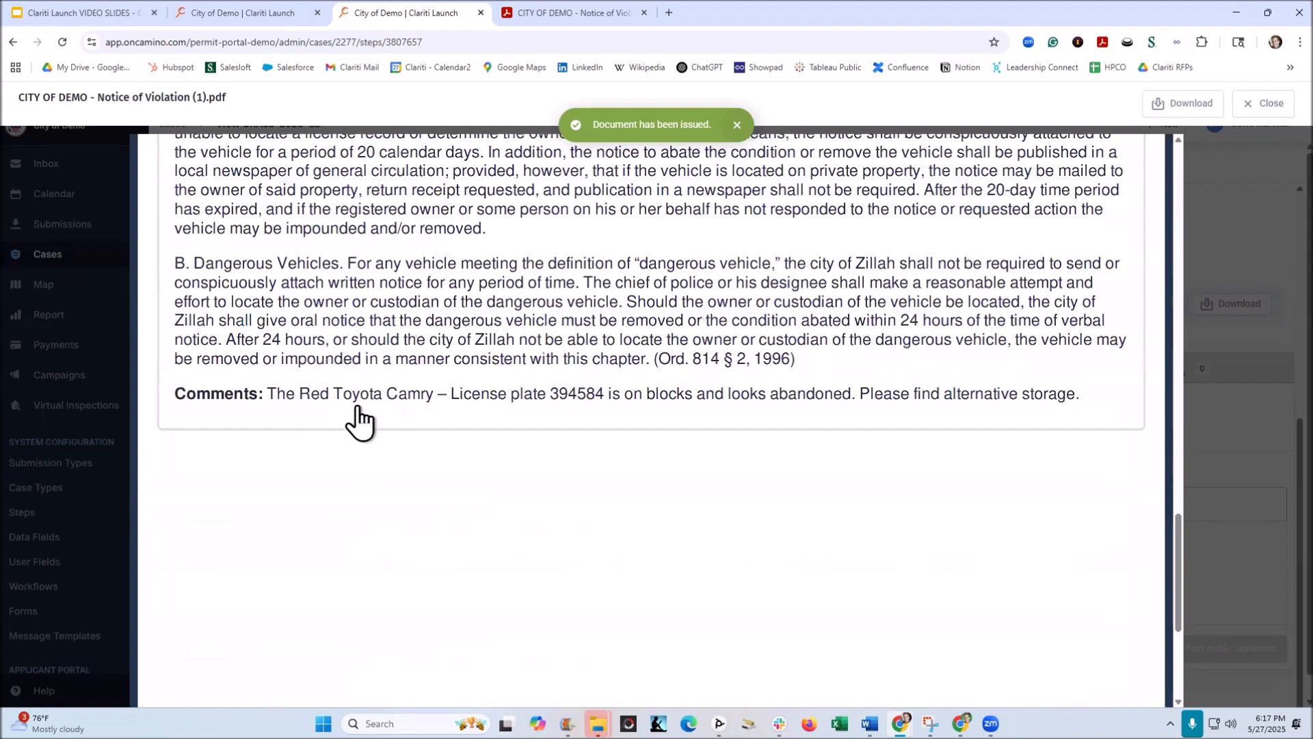
# Step: Close the expanded Notice of Violation and go to the list of all cases
pyautogui.click(357, 405)
pyautogui.click(1266, 110)
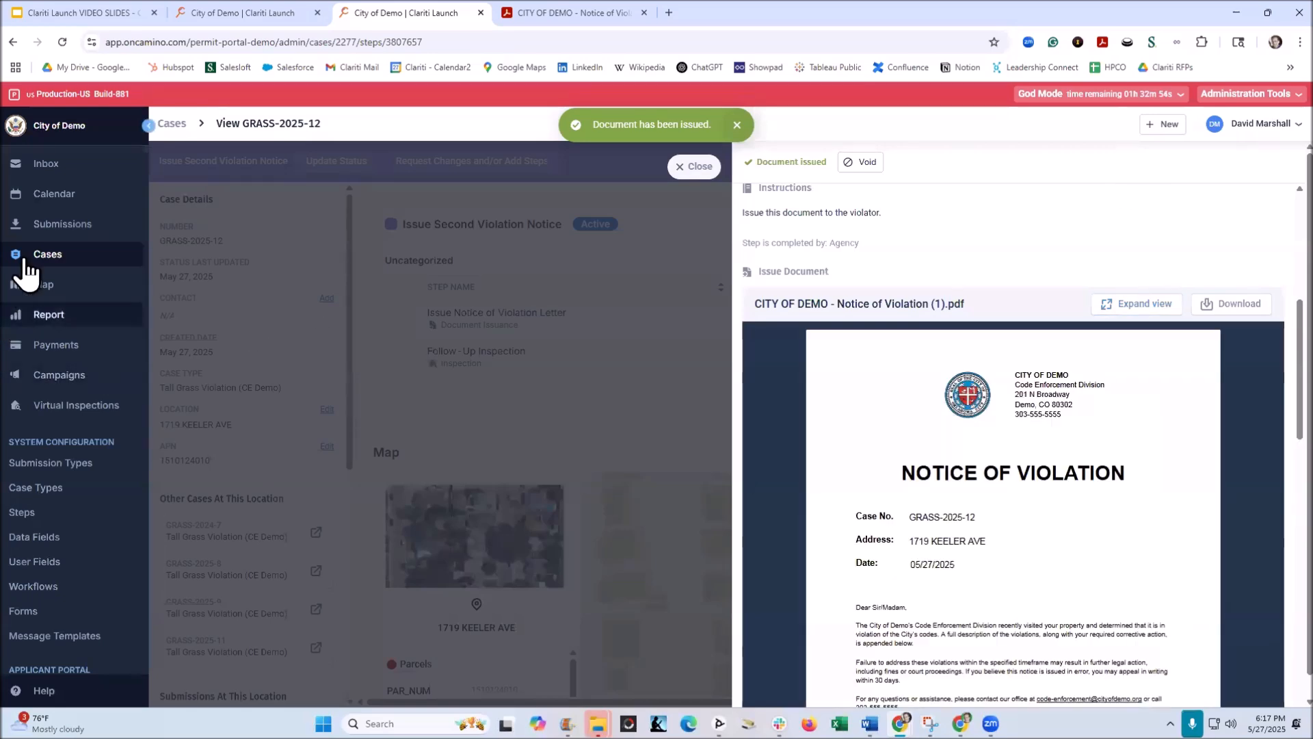
pyautogui.click(46, 255)
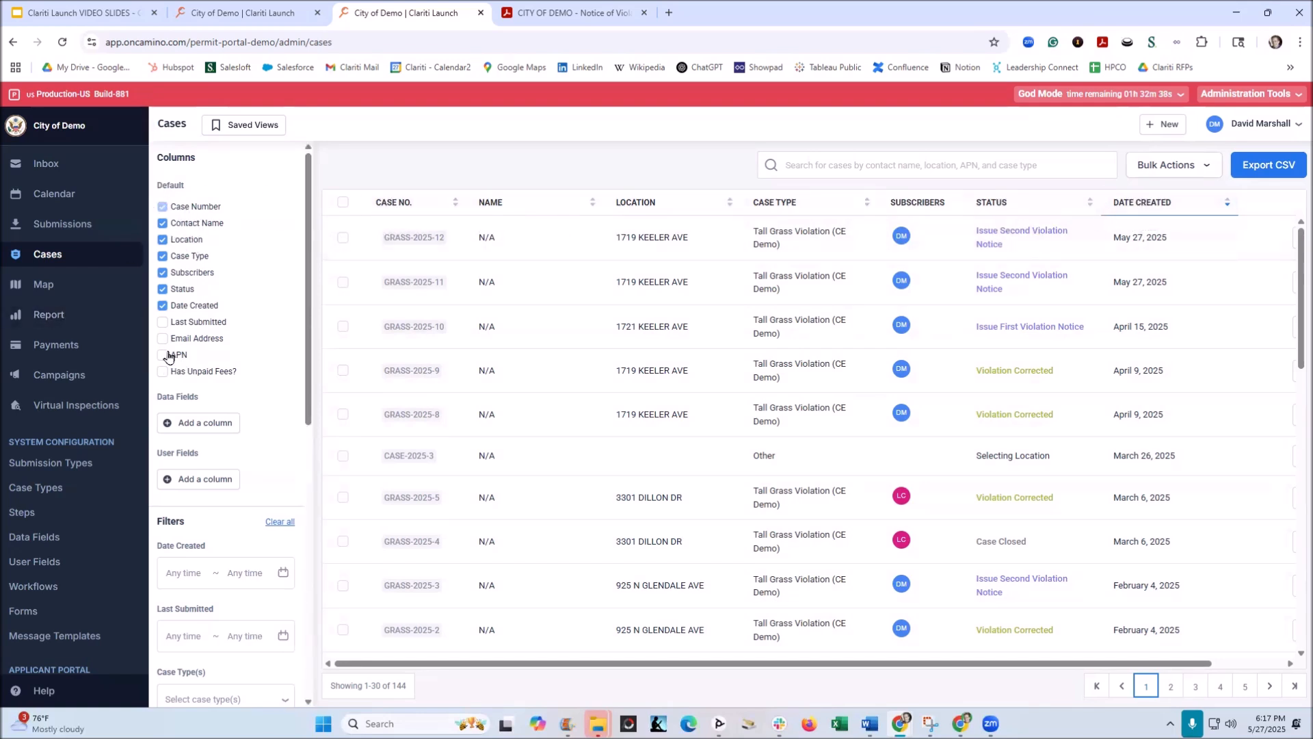
# Step: Filter the cases by creation date 04/27/2025 to 05/27/2025 and case type Tall Grass Violation (CE Demo)
pyautogui.scroll(-1, 267, 416)
pyautogui.scroll(-1, 267, 416)
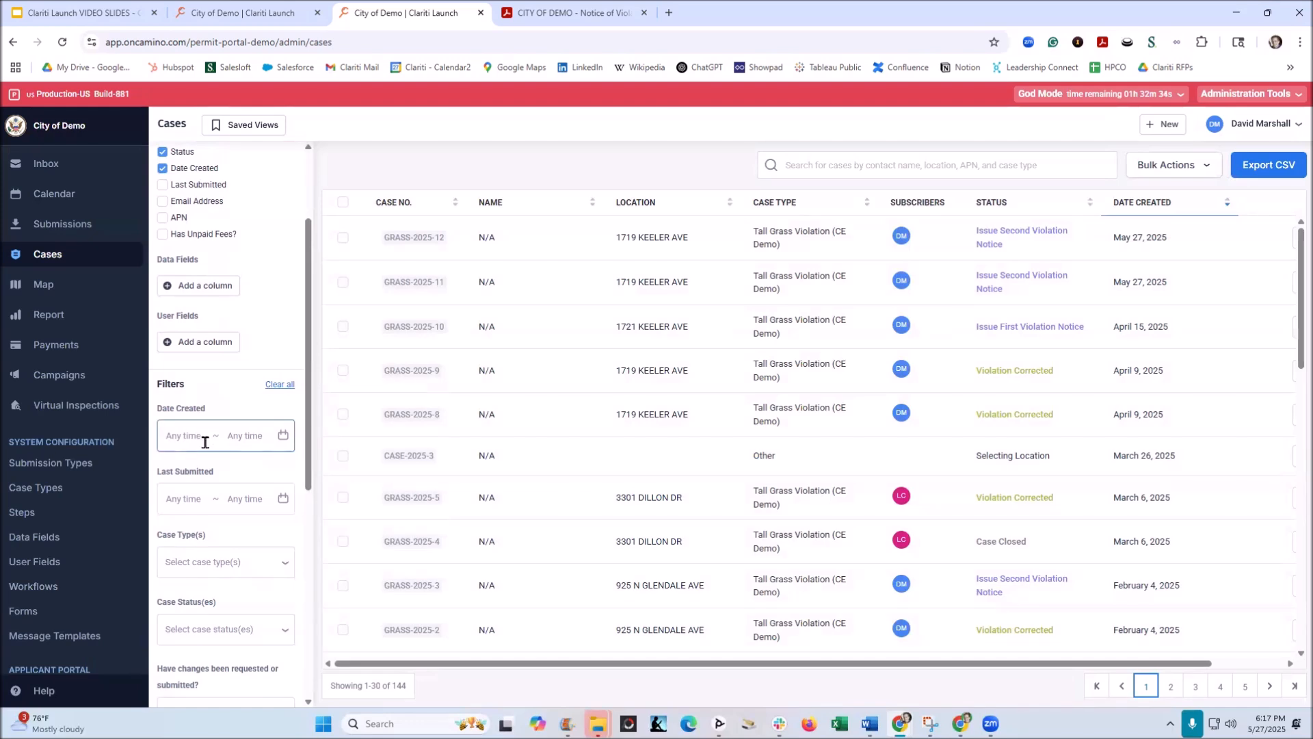
pyautogui.scroll(-2, 205, 441)
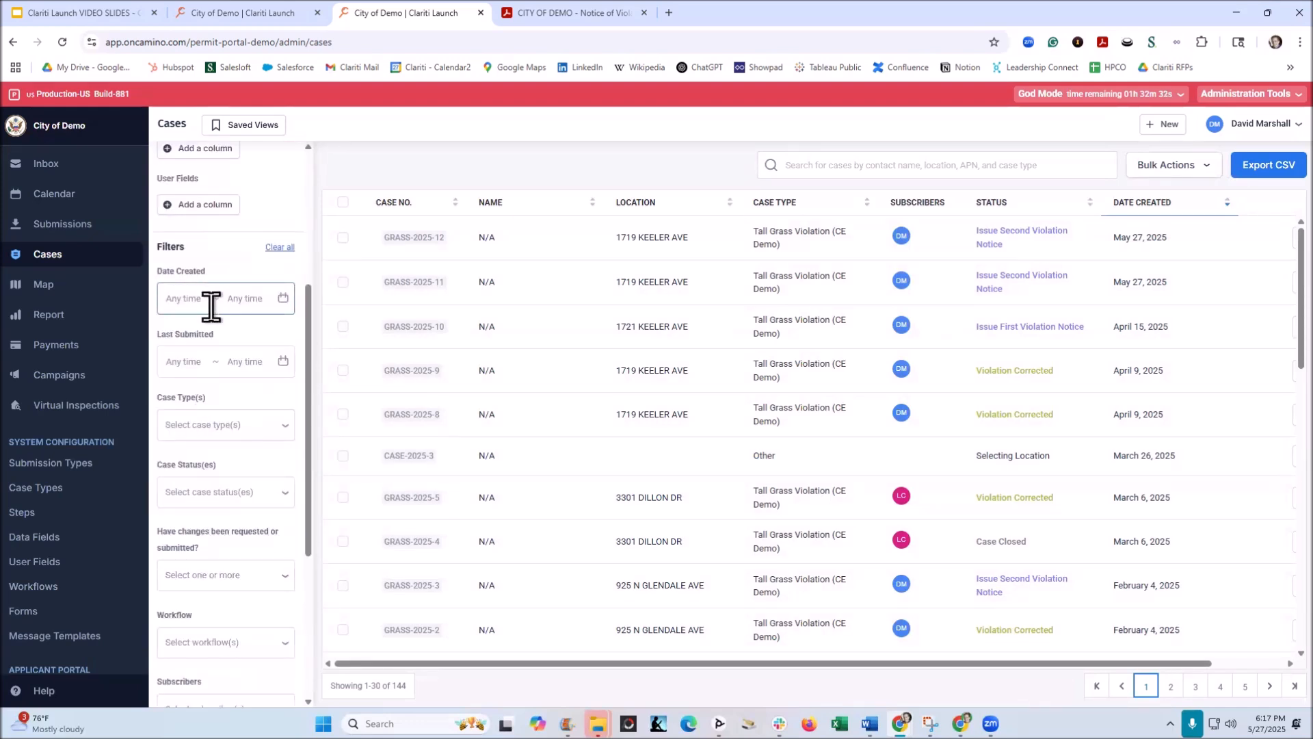
pyautogui.click(226, 306)
pyautogui.click(316, 500)
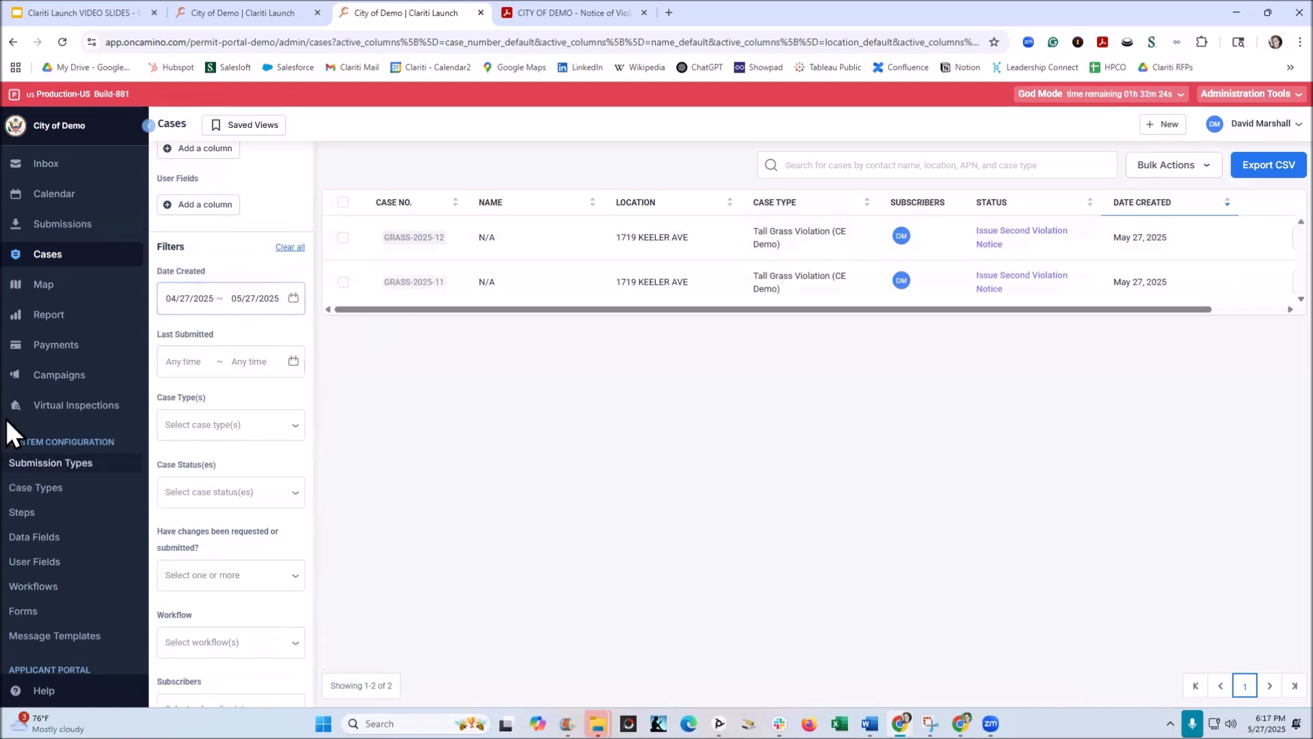
pyautogui.click(228, 428)
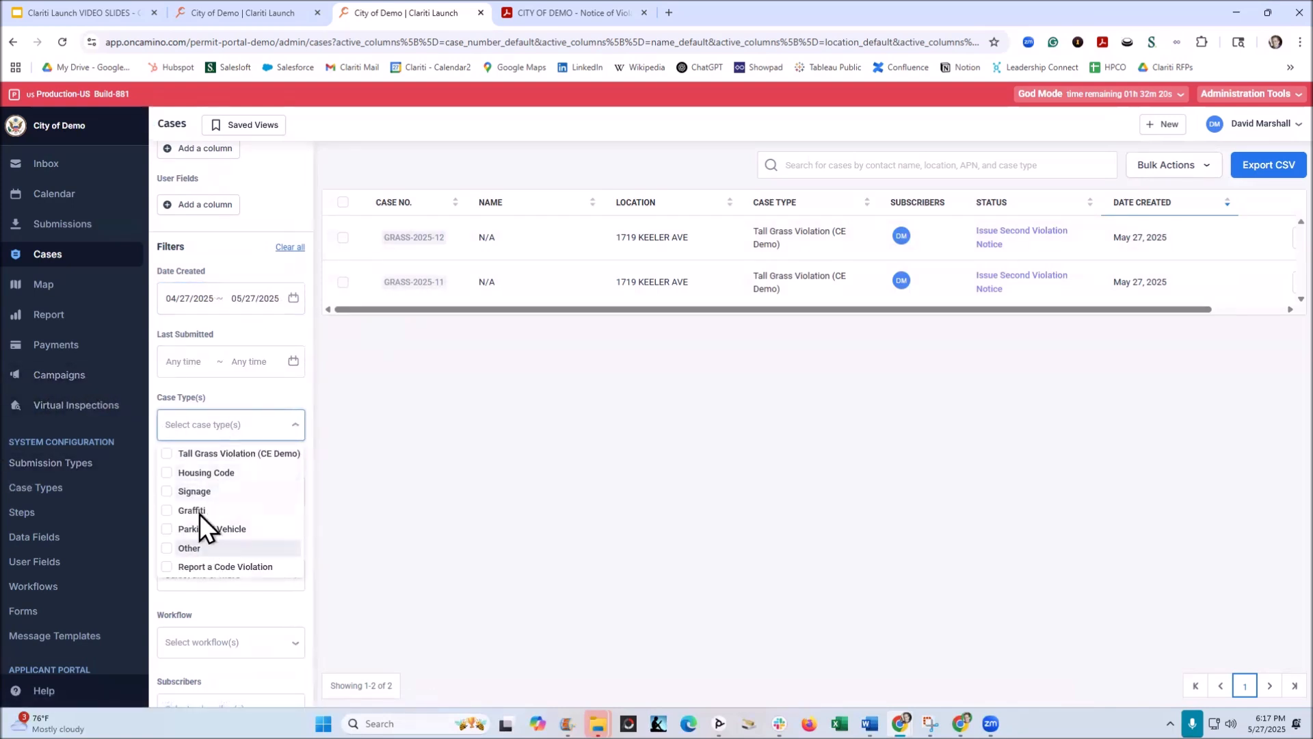
pyautogui.click(166, 454)
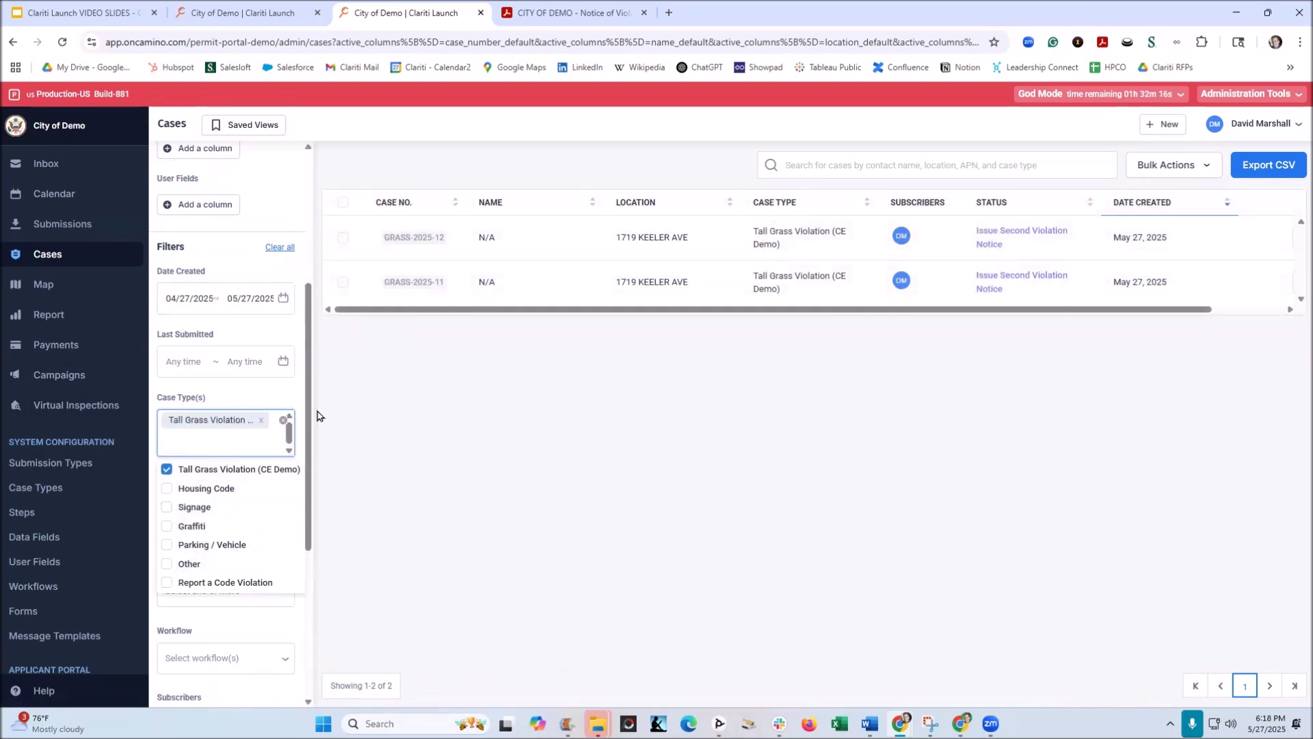
pyautogui.click(1263, 171)
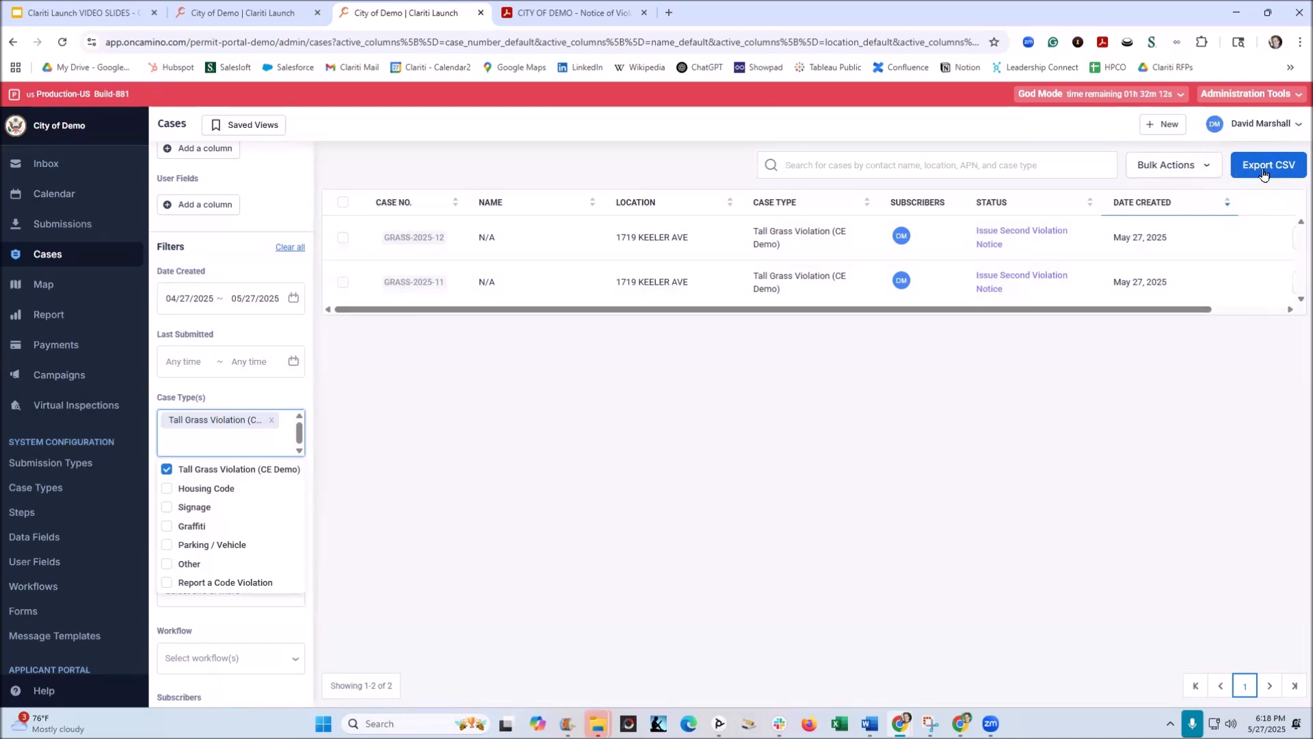
pyautogui.click(1263, 173)
# Step: Save the filtered case list as a new view named Council Report, without making it global
pyautogui.click(249, 128)
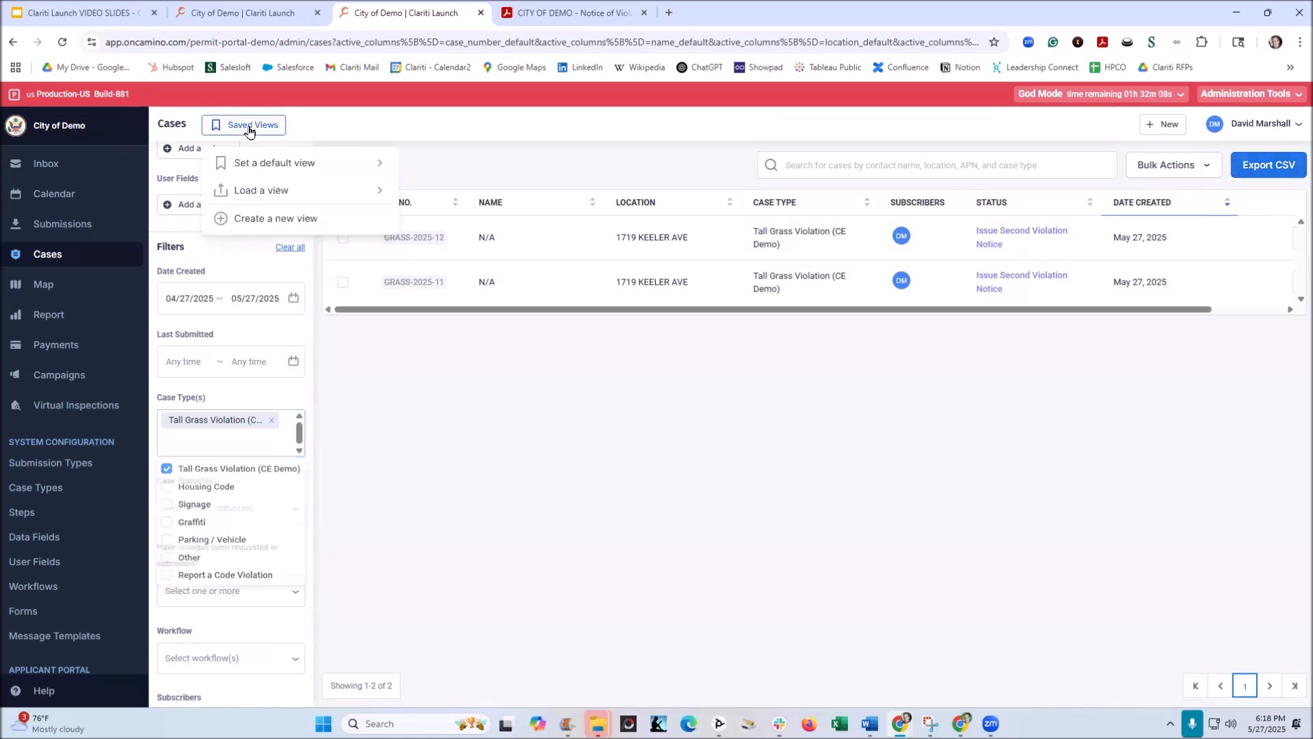
pyautogui.click(255, 219)
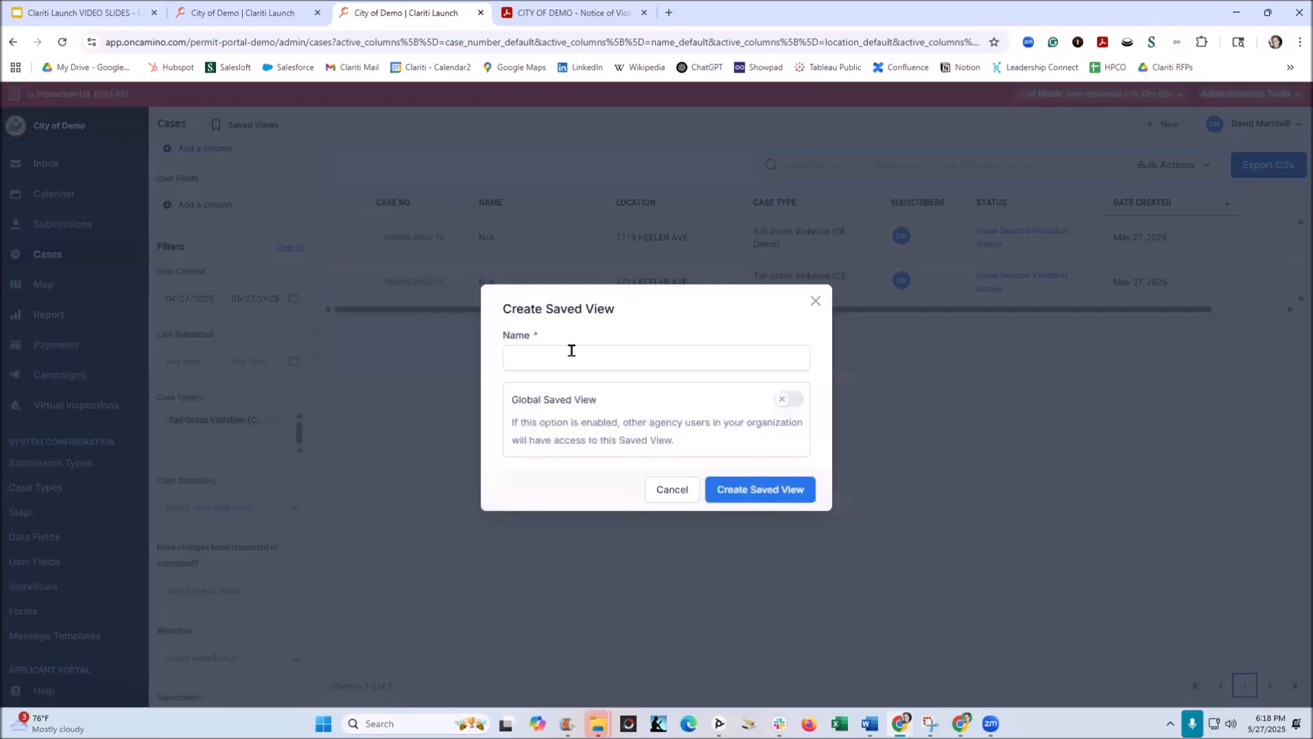
pyautogui.click(569, 347)
pyautogui.write('Council Report')
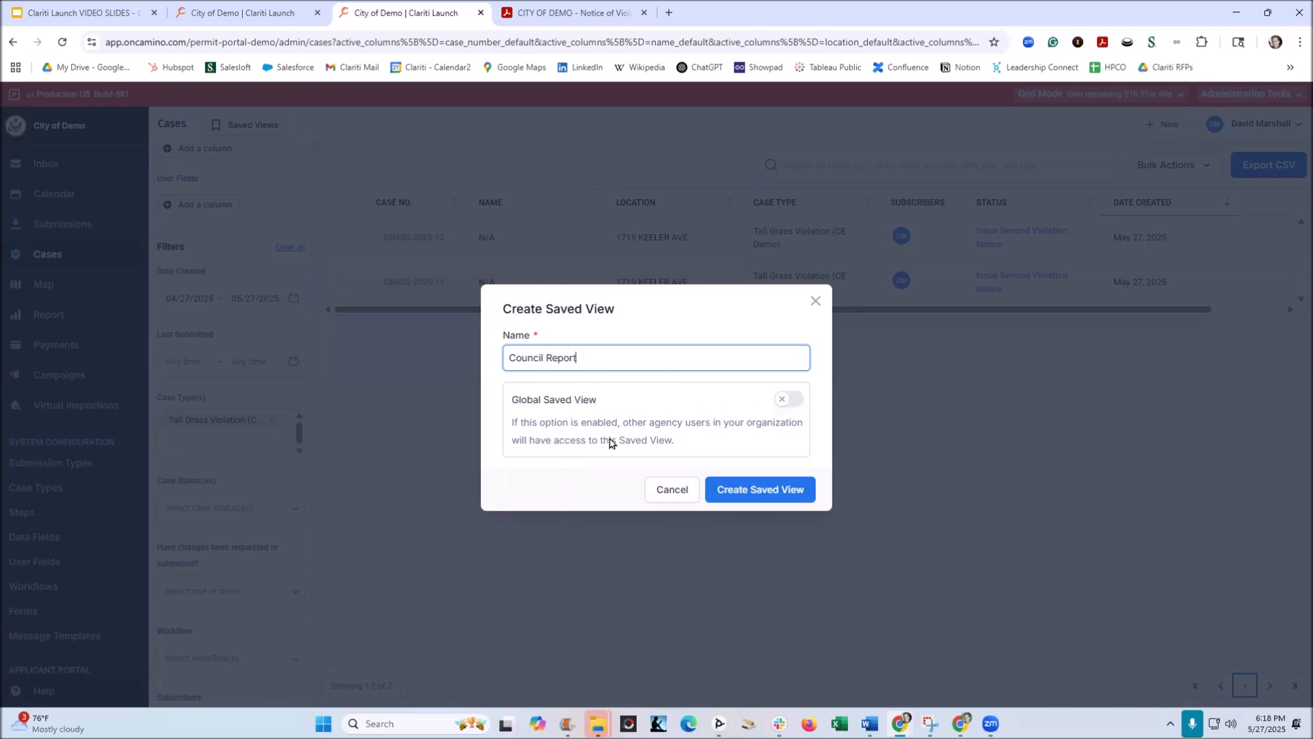
pyautogui.click(739, 493)
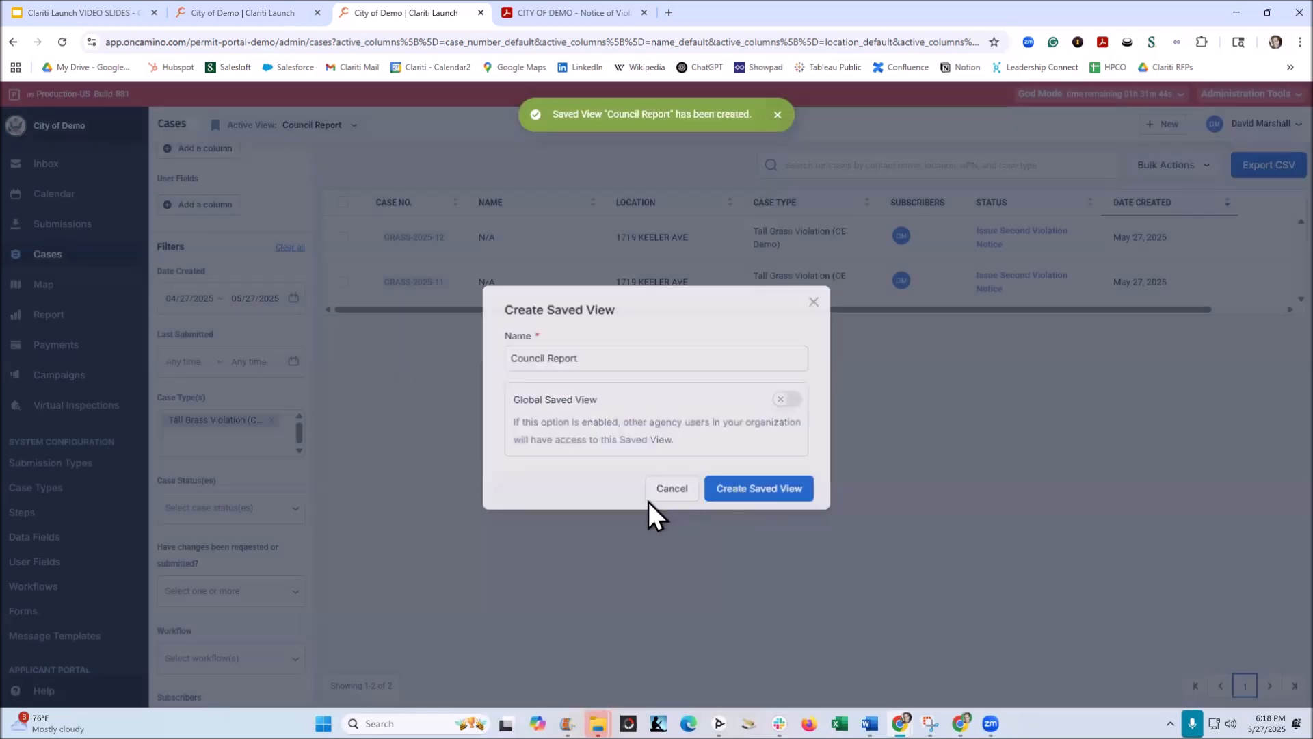
# Step: Show the saved views available to load from the active Council Report view
pyautogui.press('ctrl')
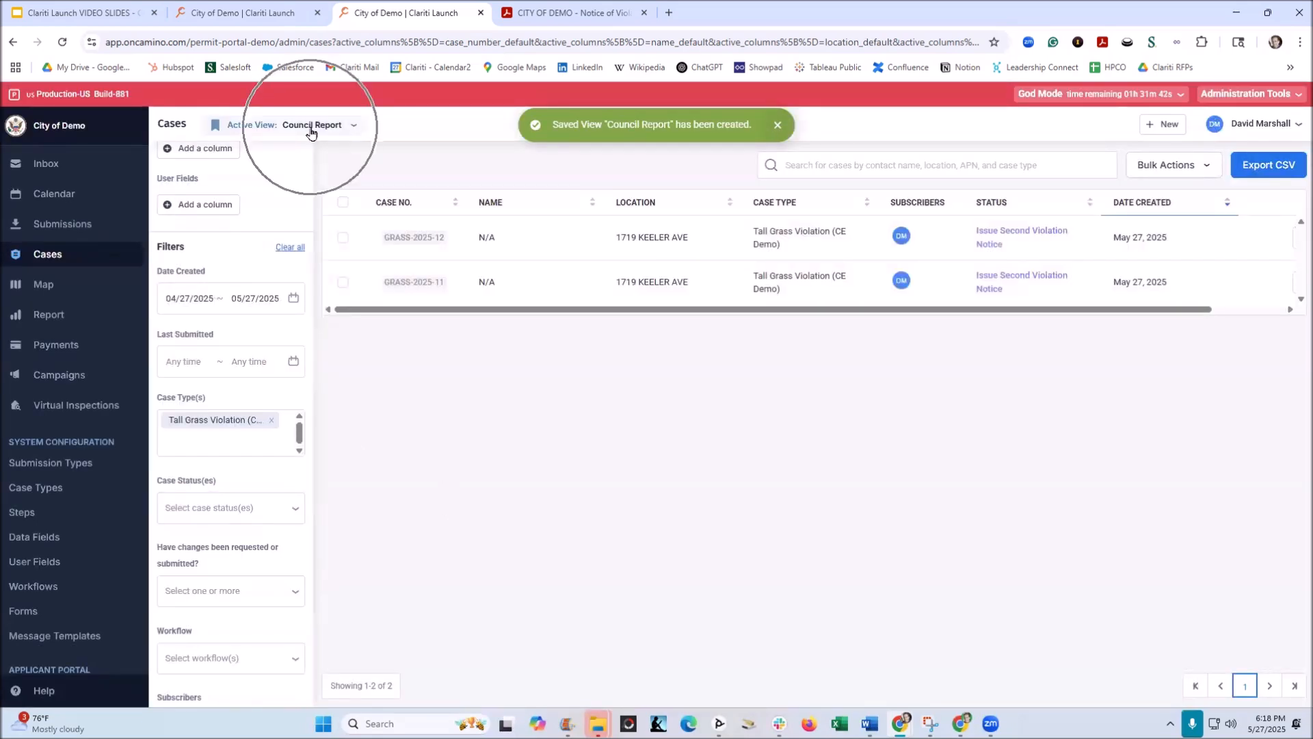
pyautogui.click(356, 125)
pyautogui.moveTo(329, 245)
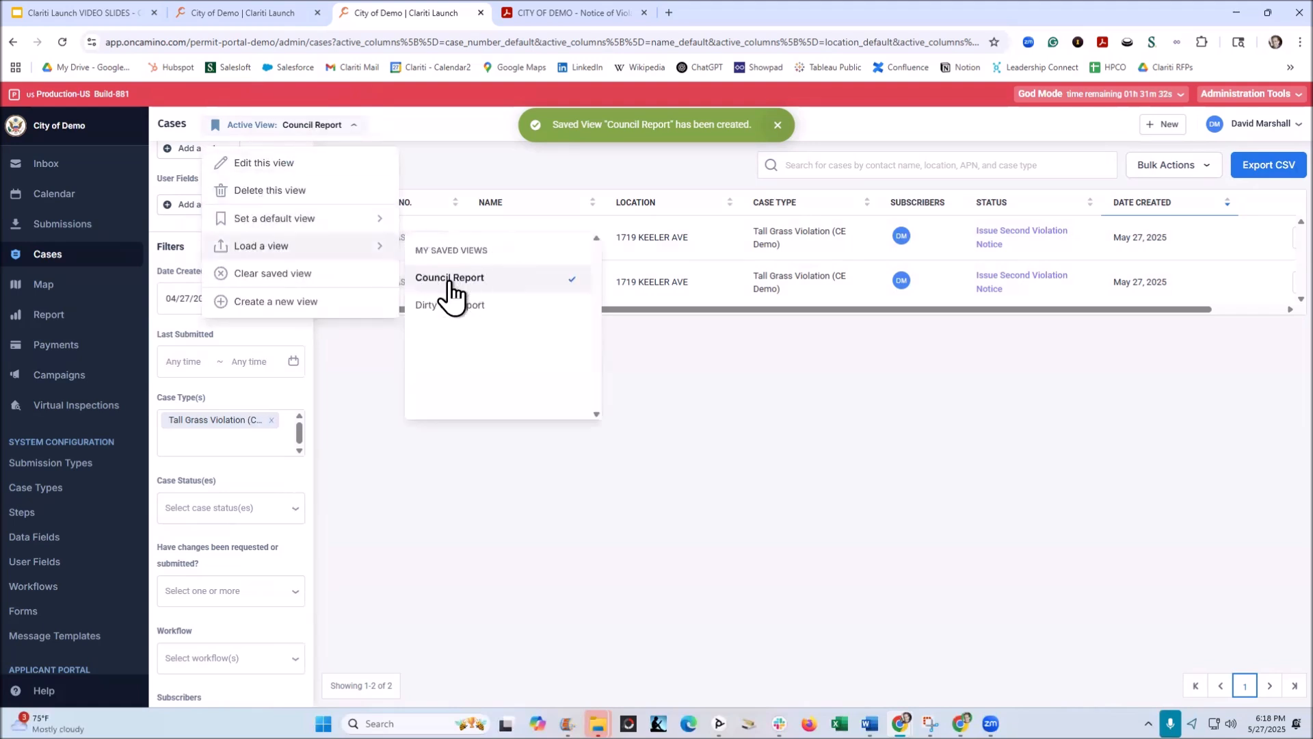